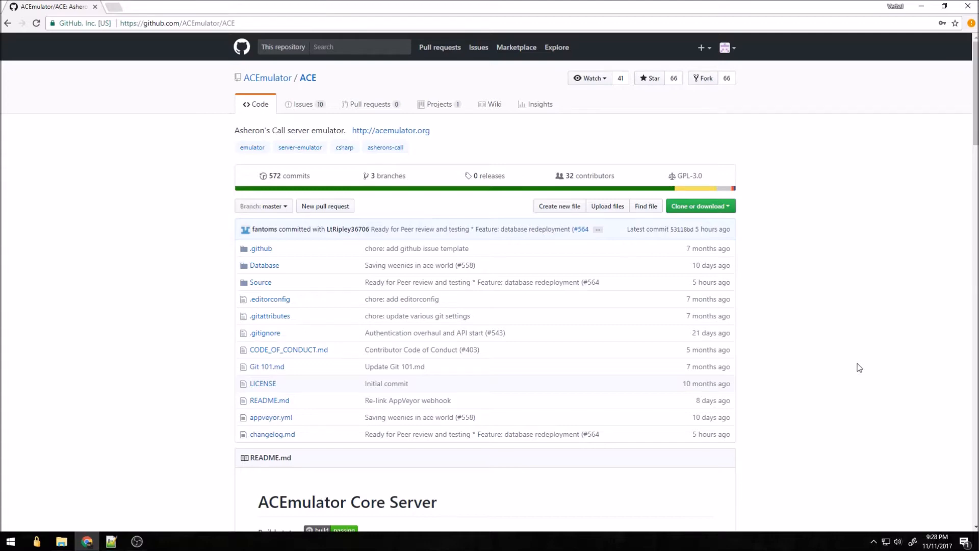
Scroll the recommended tools notes, highlighting the SQLYog, Hex Editor and StyleCop entries
scroll(859, 367, "down", 4)
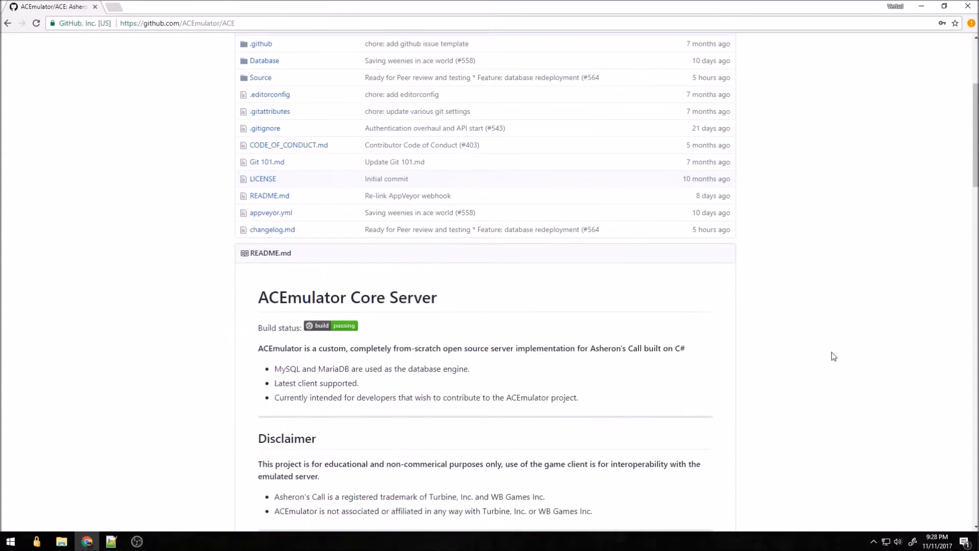
scroll(834, 355, "down", 5)
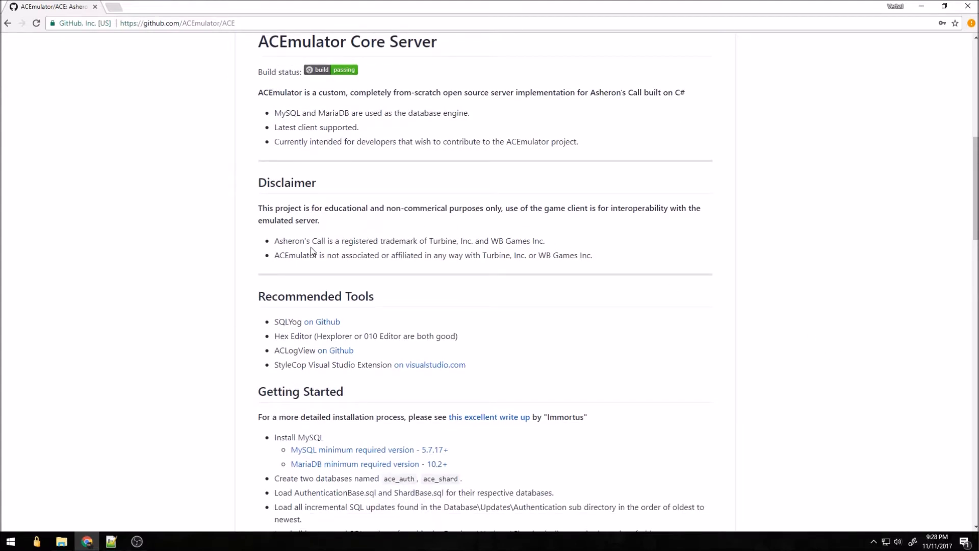
left_click_drag(274, 321, 314, 335)
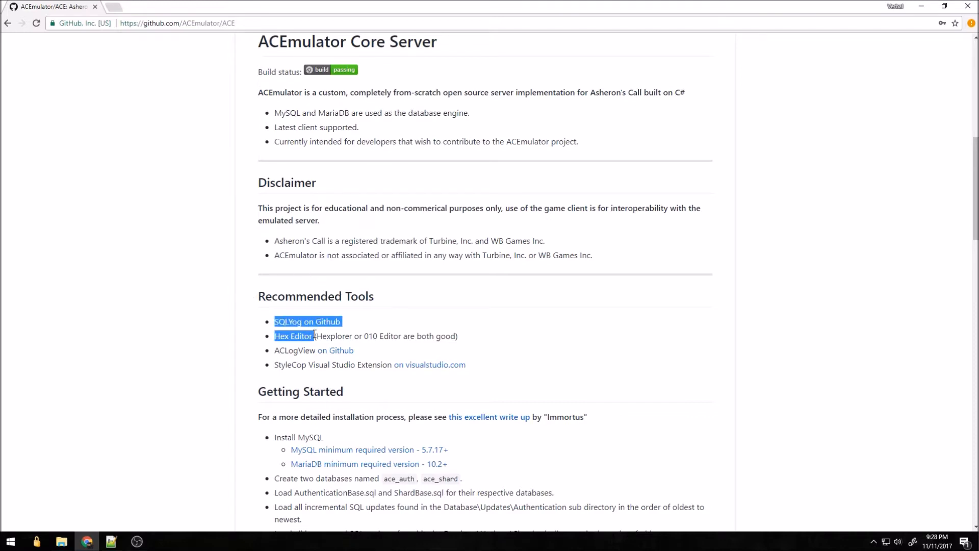
left_click(400, 323)
left_click_drag(458, 334, 367, 350)
left_click(378, 349)
scroll(377, 350, "down", 2)
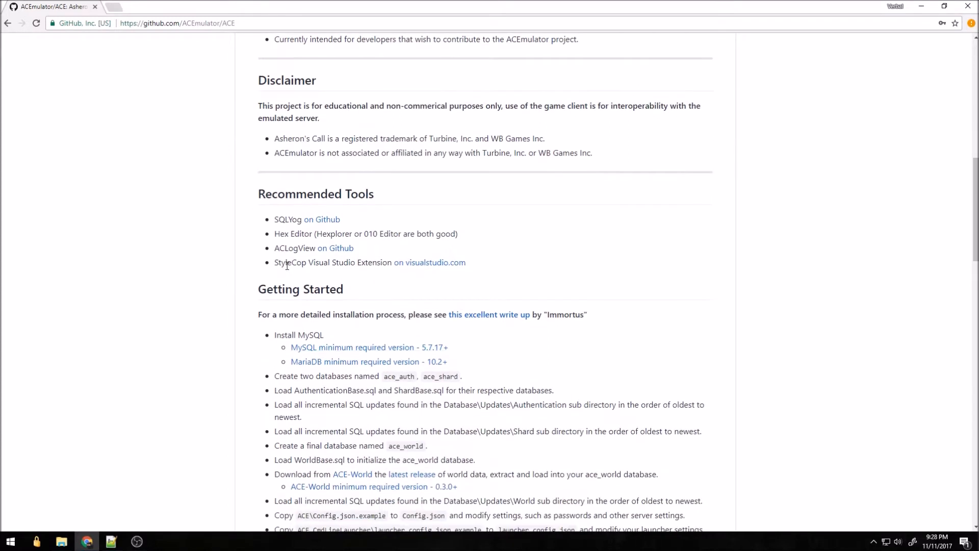
left_click_drag(286, 262, 460, 260)
left_click(492, 267)
scroll(479, 290, "down", 2)
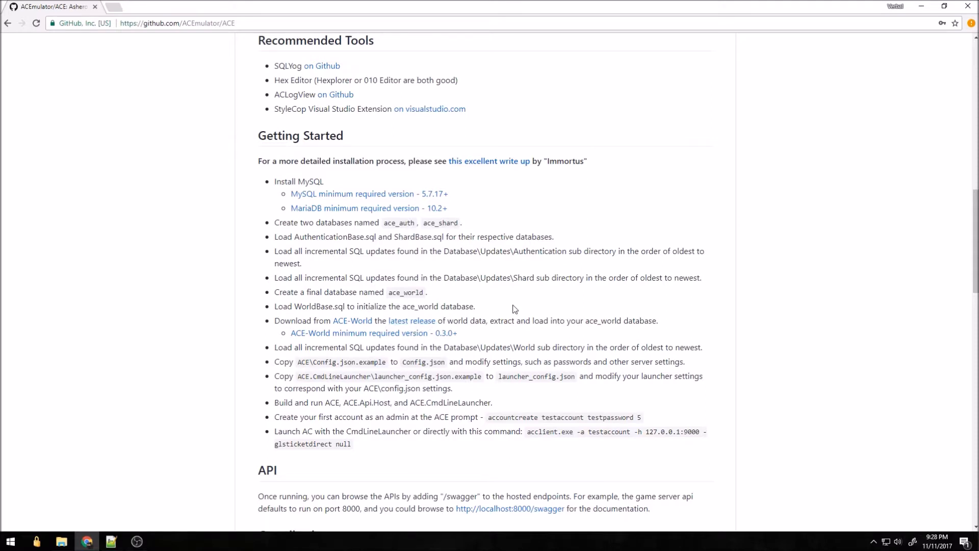
scroll(514, 309, "up", 1)
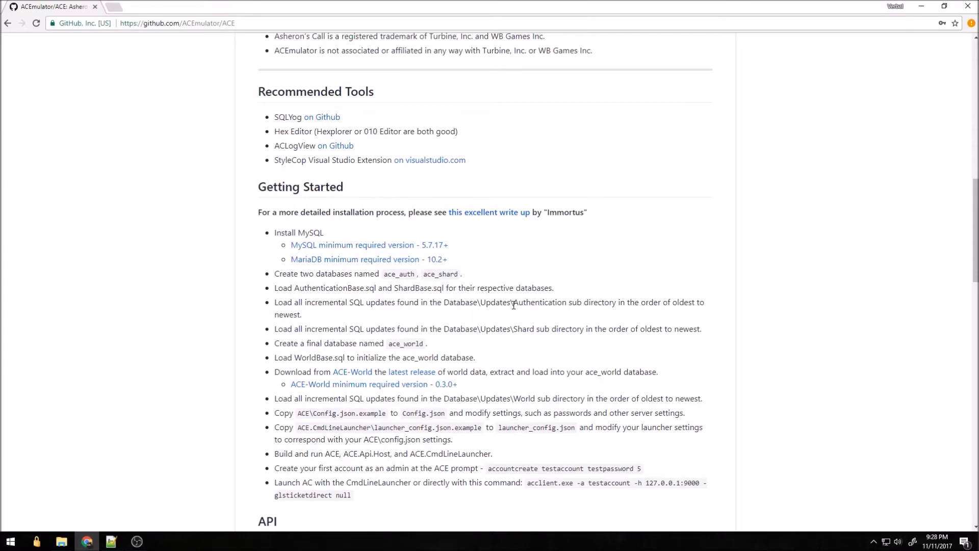
scroll(514, 304, "up", 6)
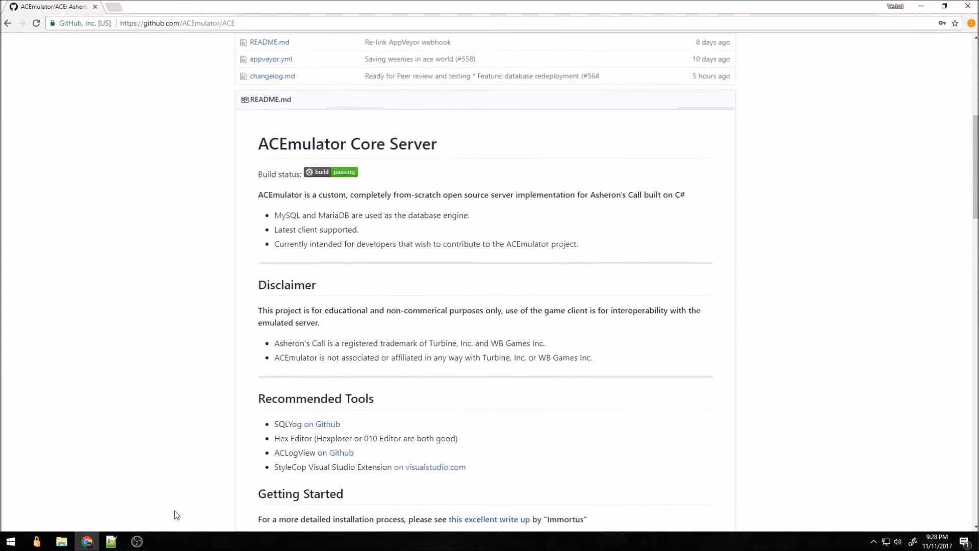
Switch to the ACE folder and select the vs2015.com_enu.iso file
key("alt+Tab")
key("Tab")
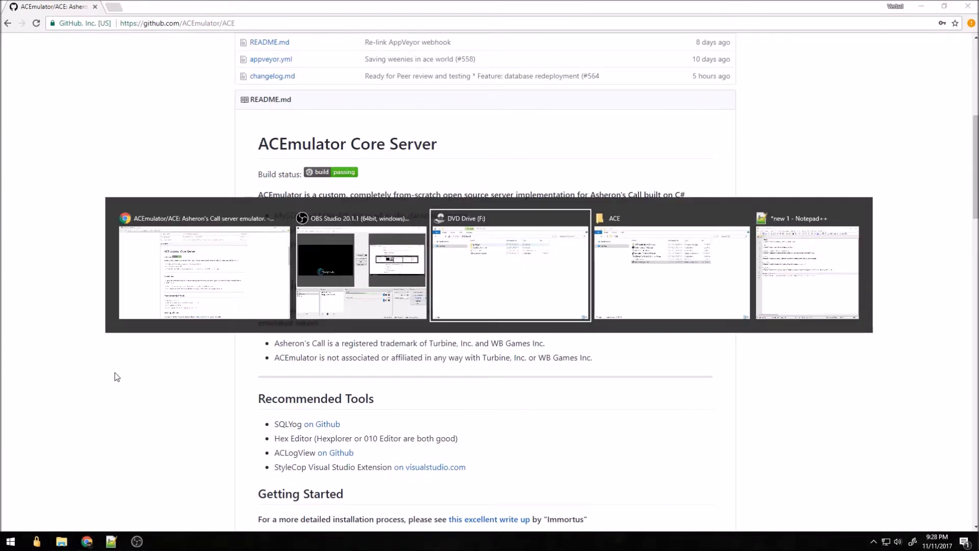
key("alt+Tab")
key("Tab")
key("Tab")
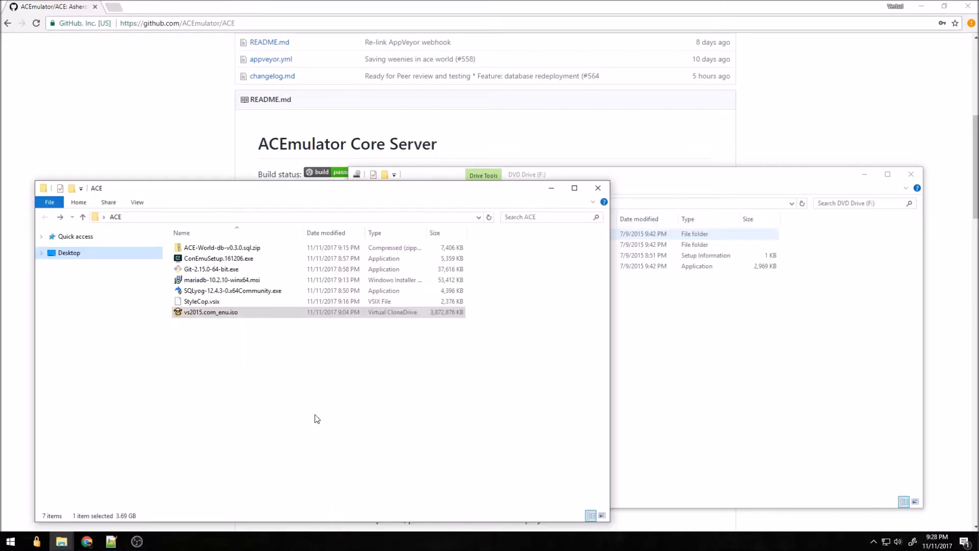
left_click(302, 409)
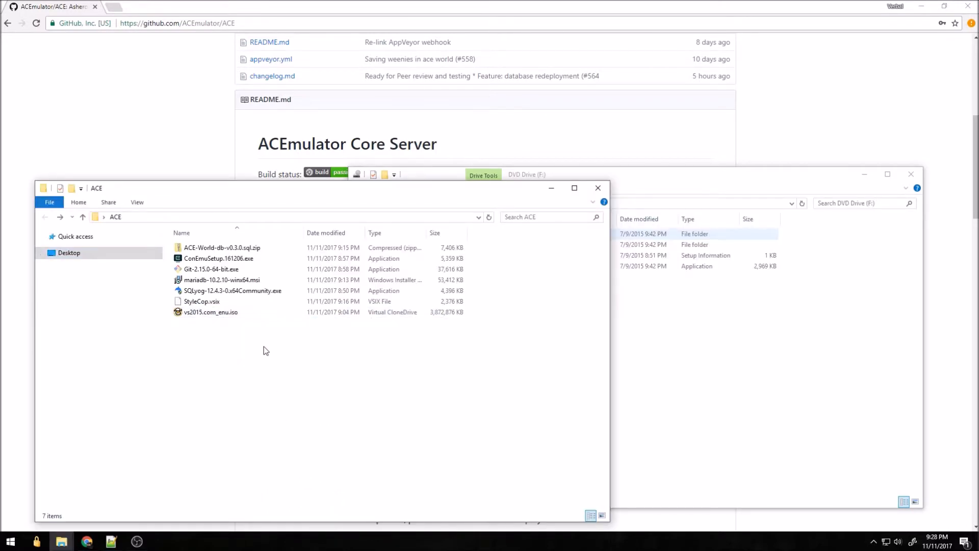
left_click(207, 313)
Glance over the download link list, then select vs_community.exe on DVD Drive (F:)
left_click(111, 541)
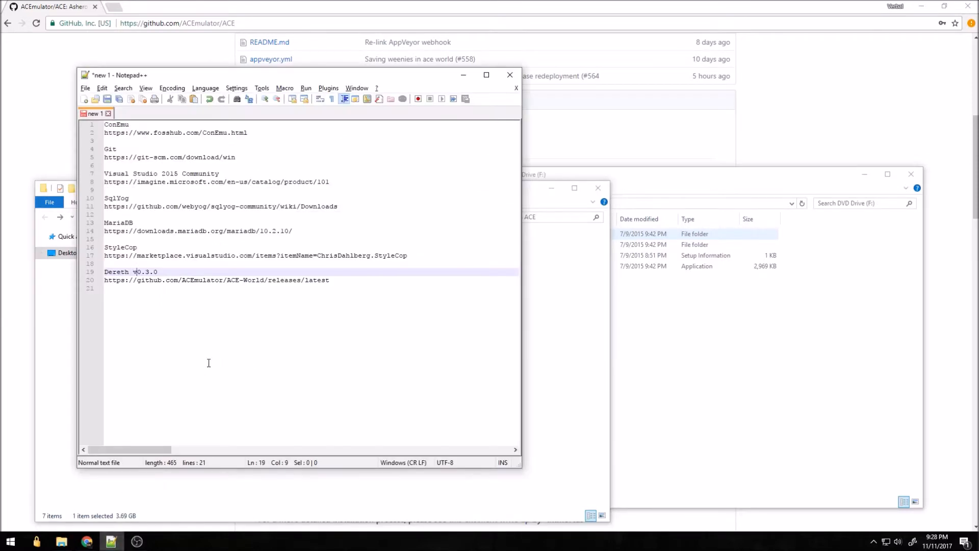
left_click_drag(341, 315, 113, 125)
left_click(338, 332)
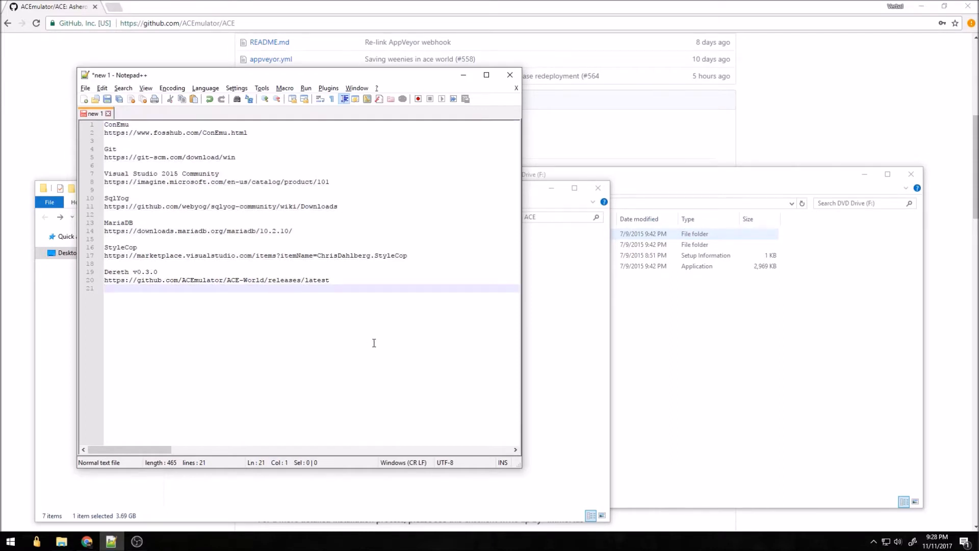
left_click(637, 353)
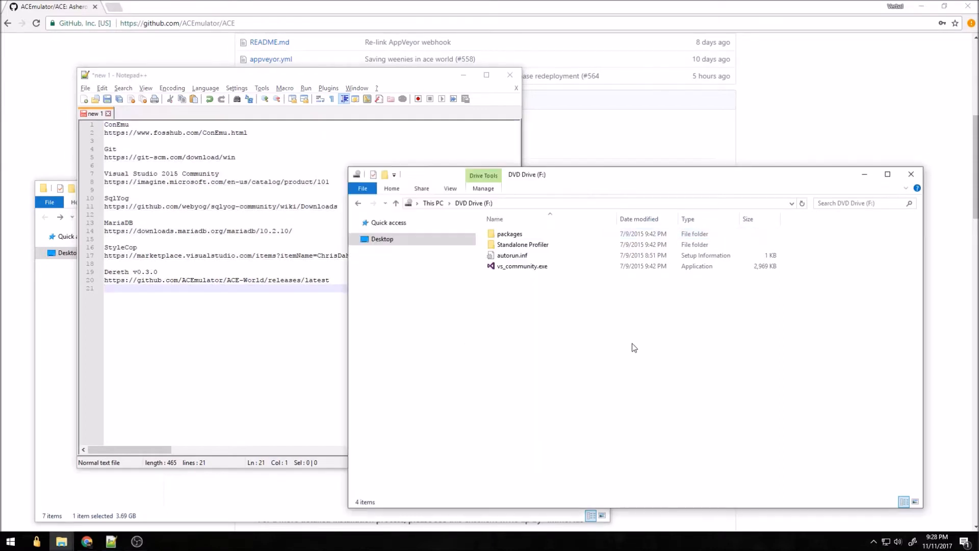
left_click(518, 267)
Run vs_community.exe and choose a Custom installation
double_click(518, 267)
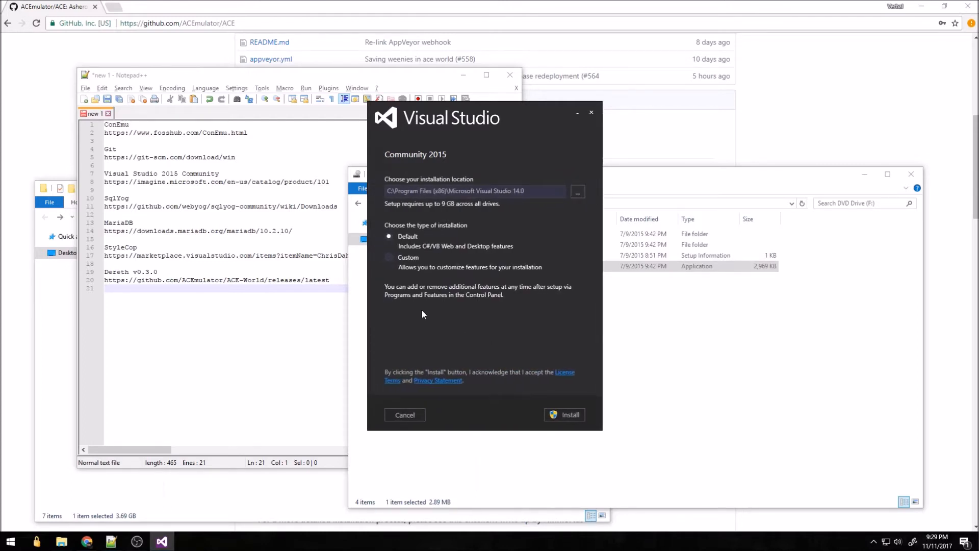
left_click(408, 259)
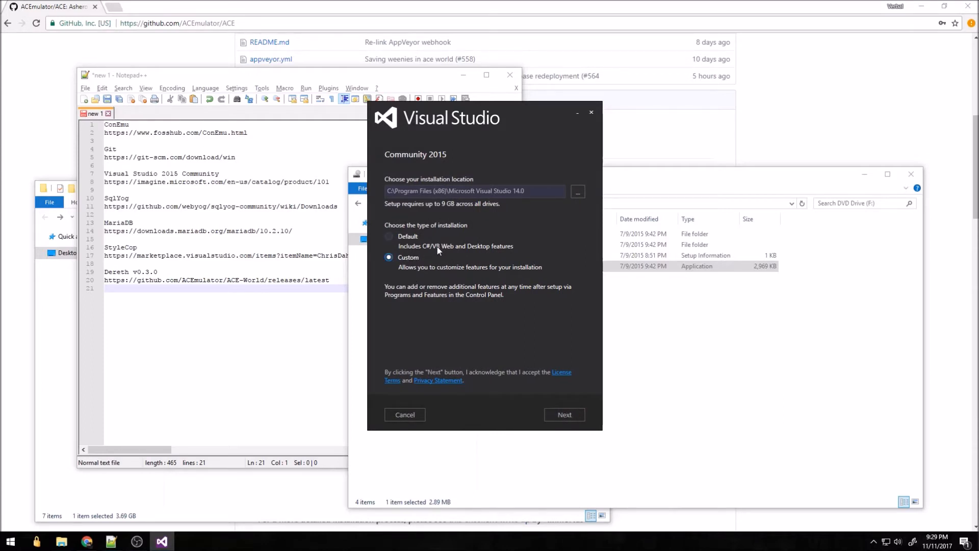
left_click(565, 413)
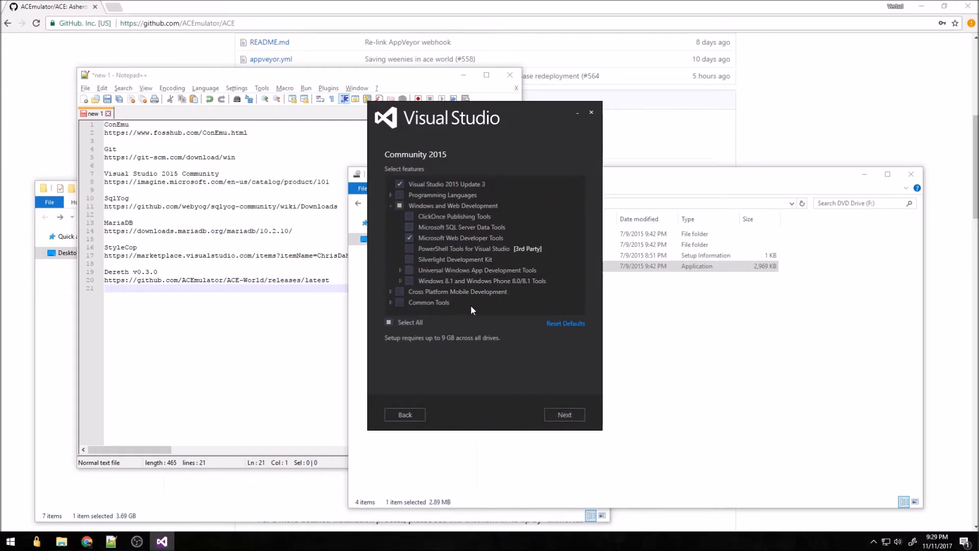
Tick Visual C++, PowerShell Tools, Git for Windows and GitHub Extension, then begin installing
left_click(390, 195)
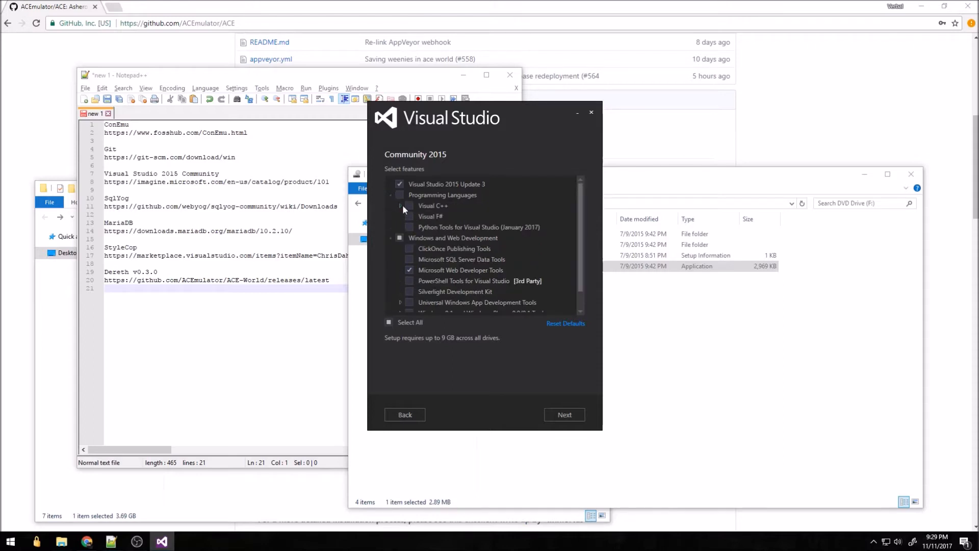
left_click(400, 205)
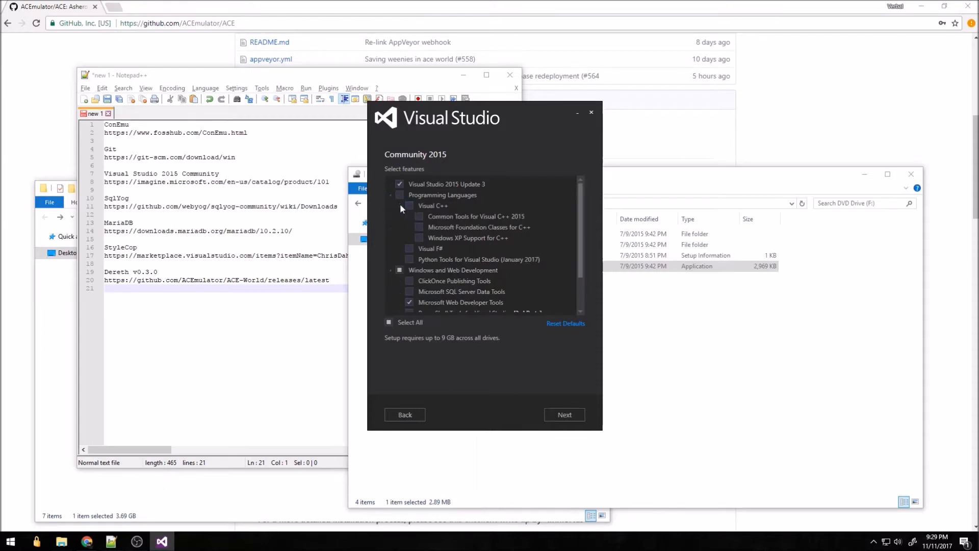
left_click(409, 205)
left_click(400, 205)
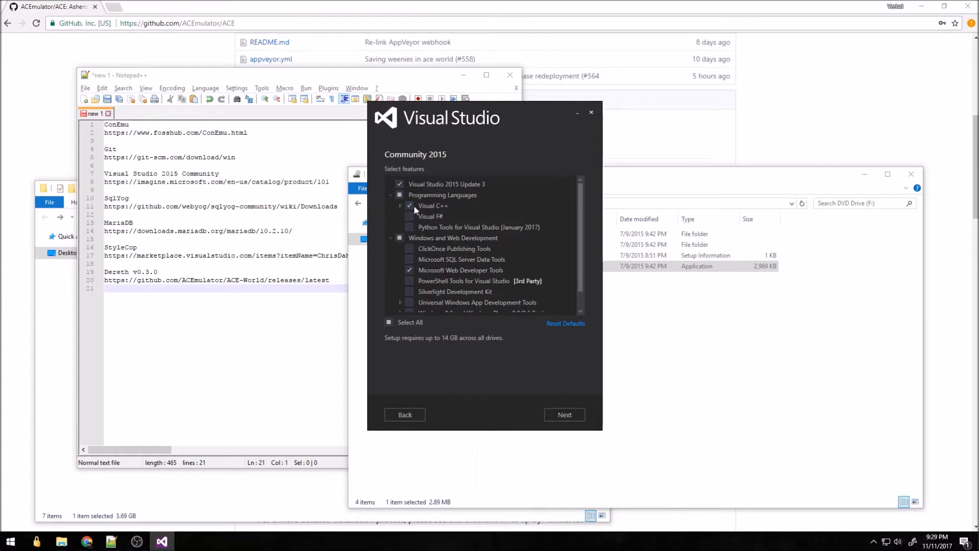
left_click(424, 205)
left_click(409, 206)
scroll(469, 260, "down", 1)
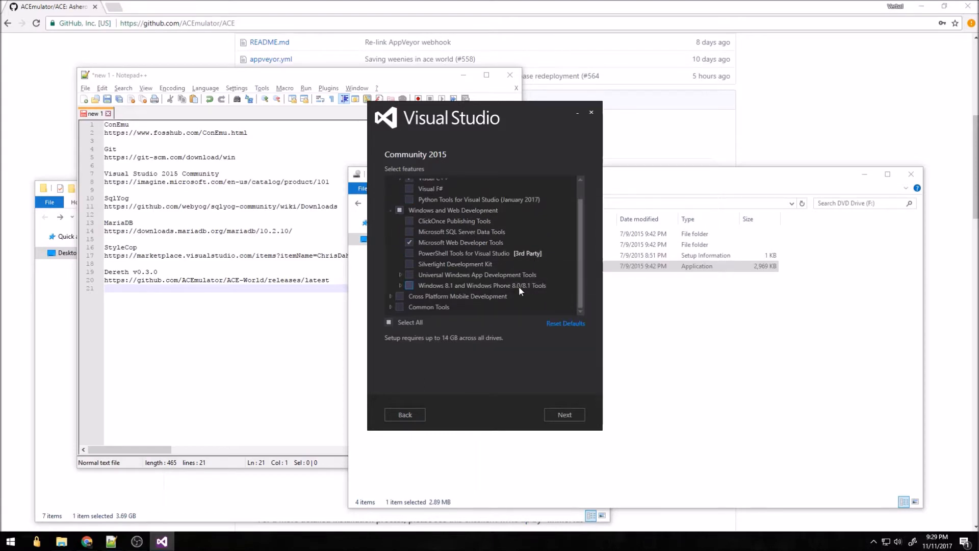
left_click(409, 253)
left_click(390, 306)
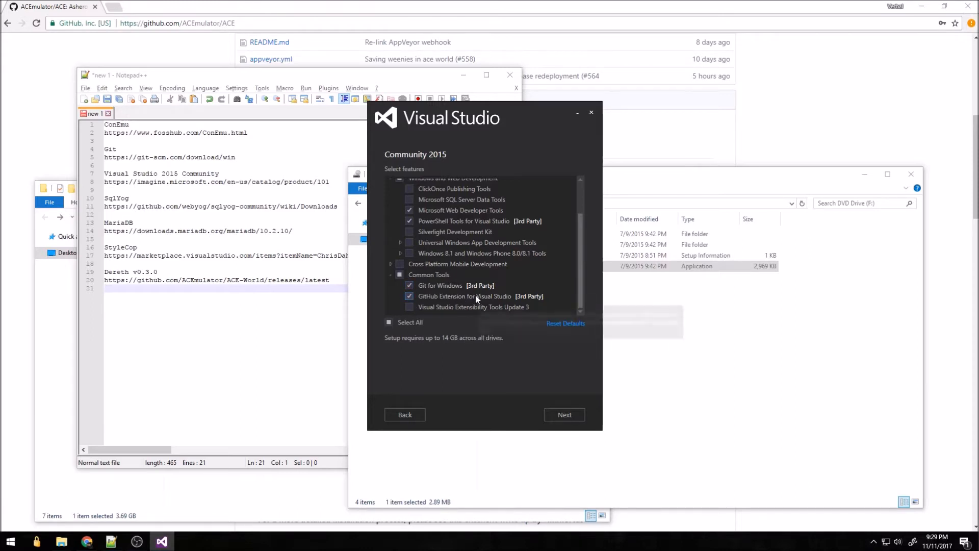
left_click(566, 415)
left_click(566, 414)
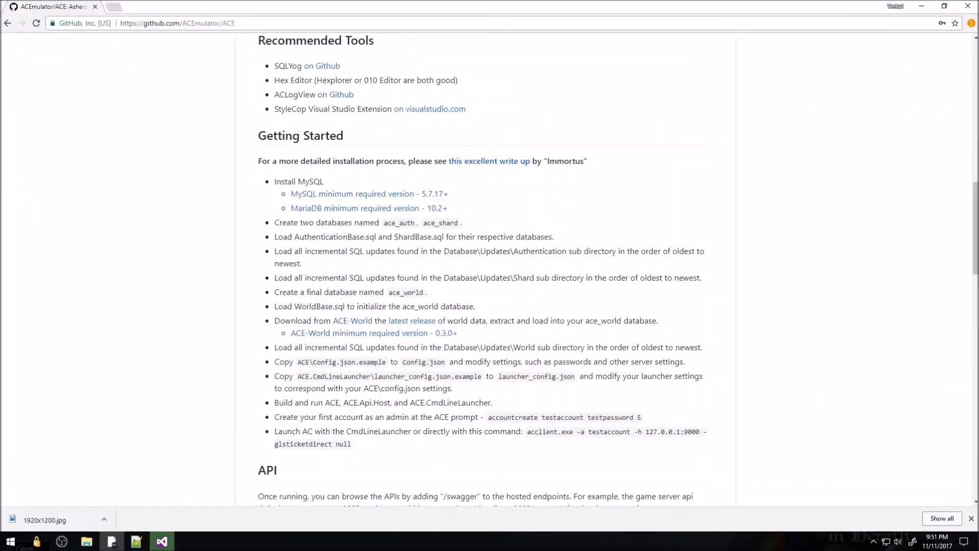
Show the Setup Completed window reporting the failed x86 Visual C++ 2015 Redistributable
left_click(163, 541)
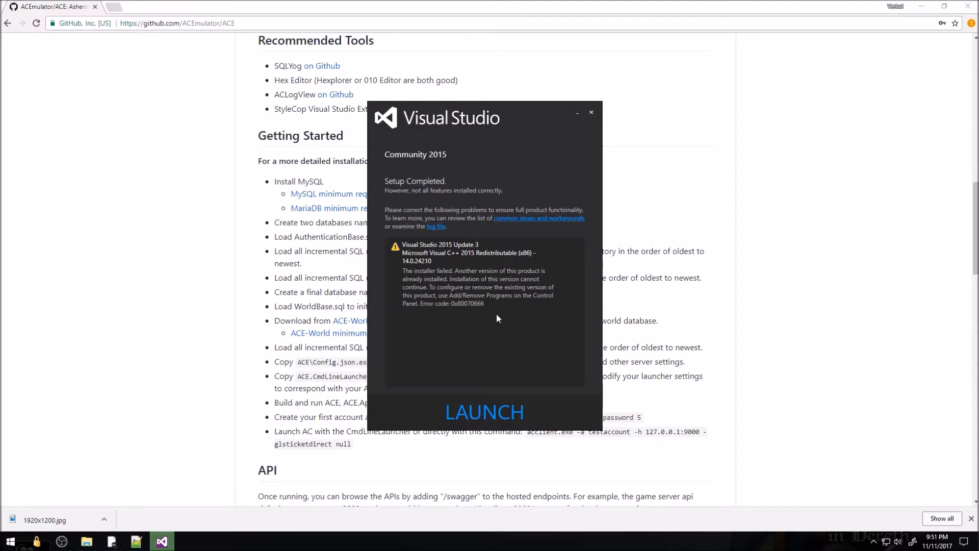
Launch Visual Studio, skip sign-in, and start it with Visual C# development settings
left_click_drag(497, 314, 463, 297)
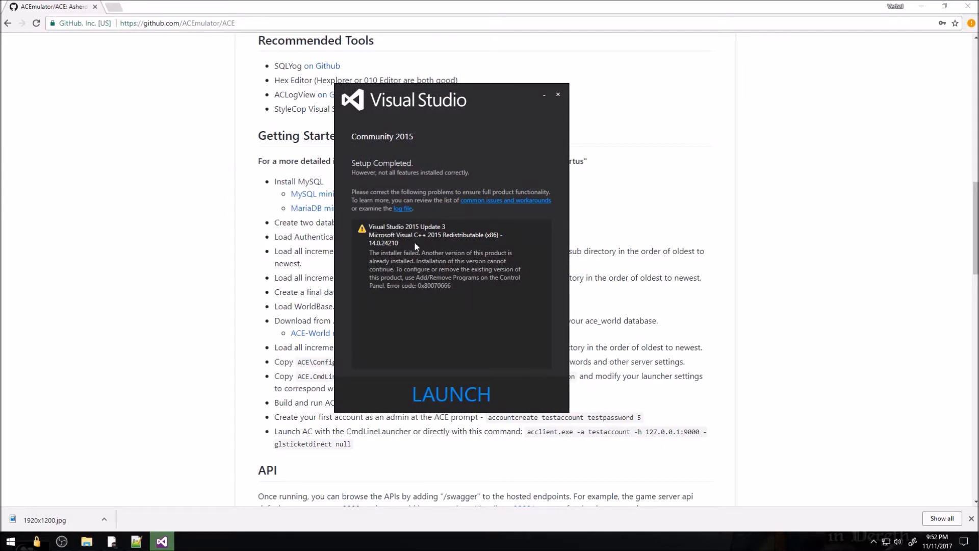
left_click(470, 398)
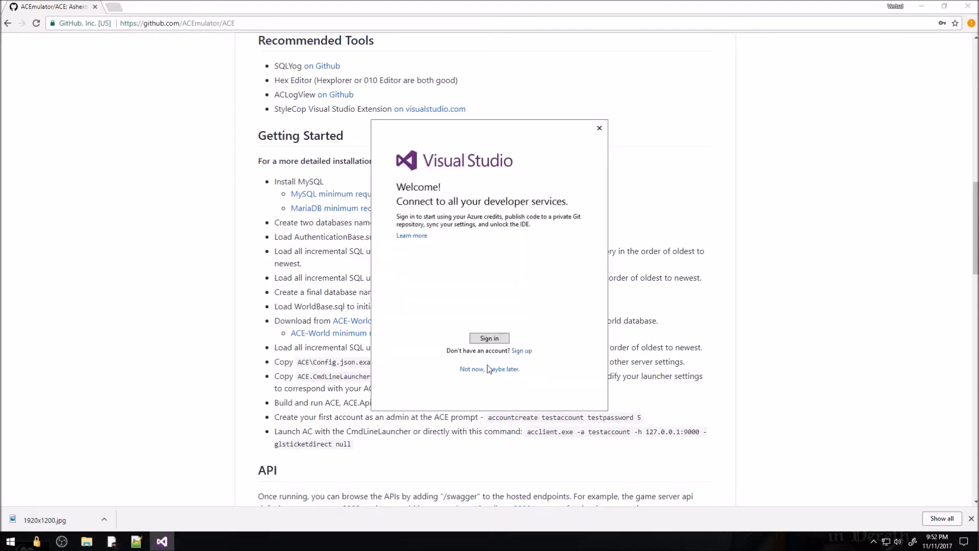
left_click(501, 369)
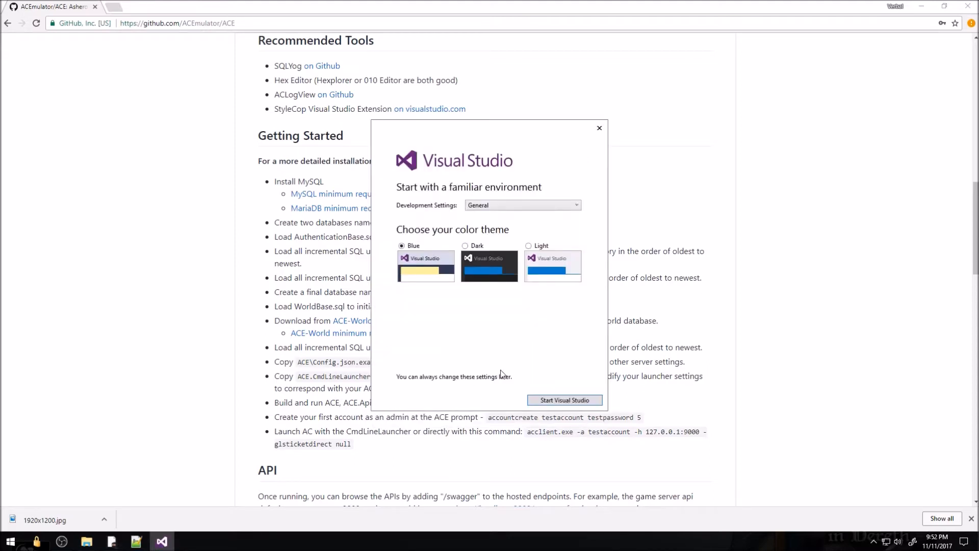
left_click(513, 205)
left_click(507, 246)
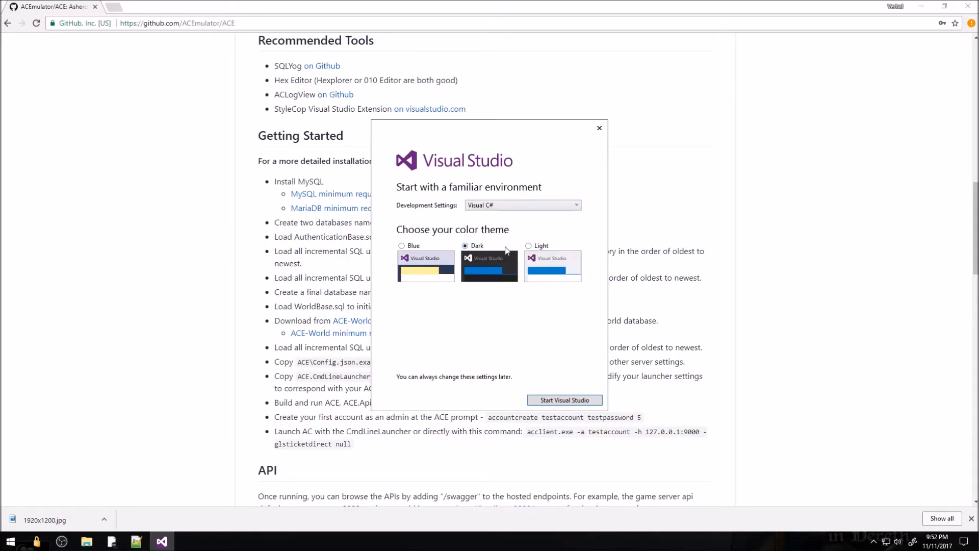
left_click(547, 401)
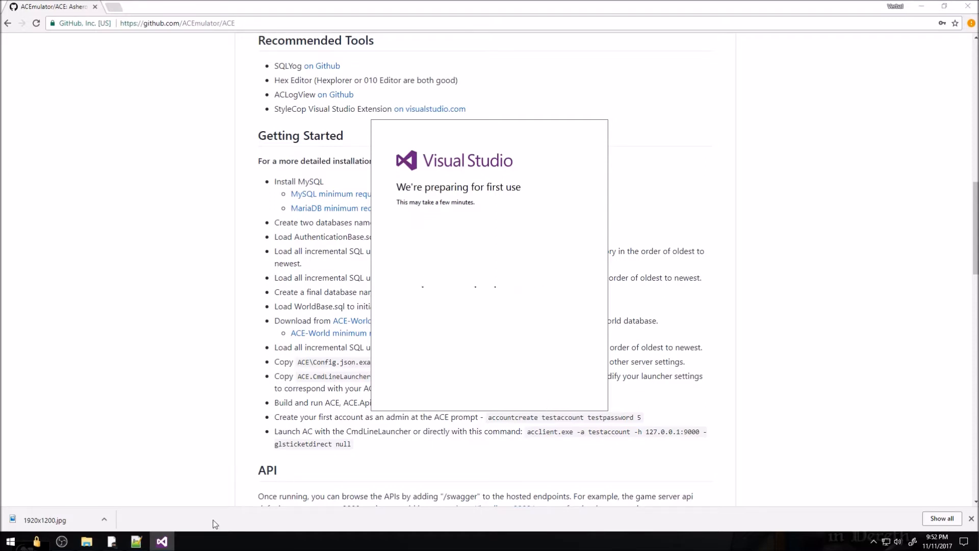
Run the MariaDB installer from the ACE folder and accept the GPL license
mouse_move(87, 541)
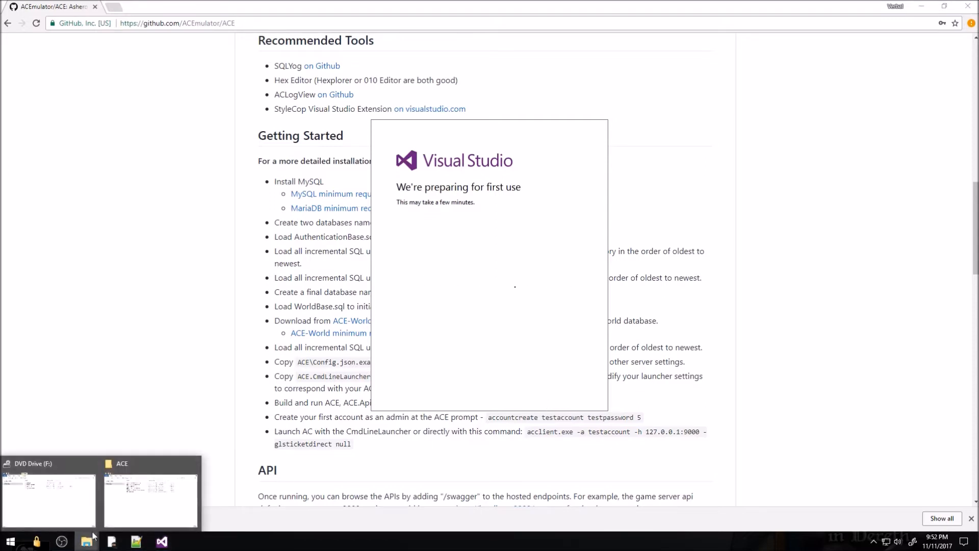
left_click(142, 499)
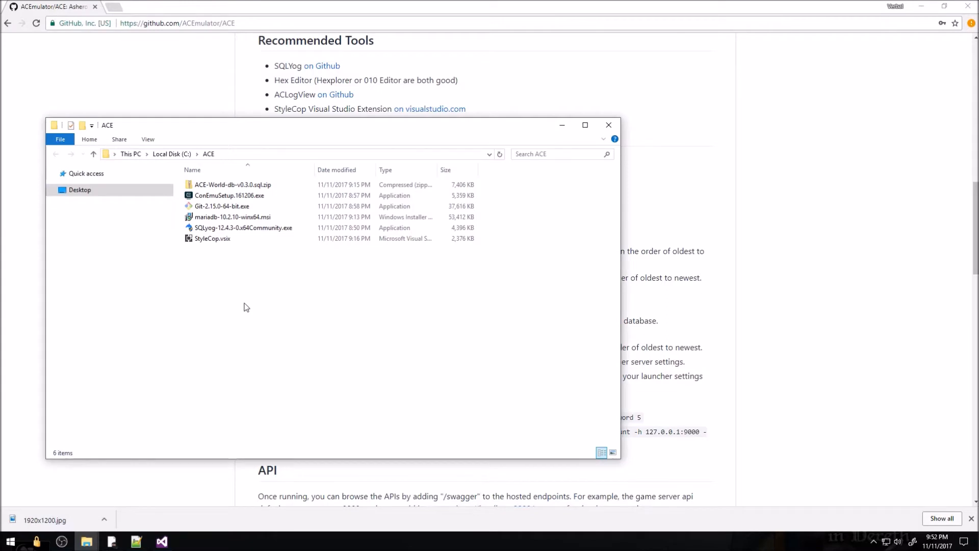
double_click(229, 219)
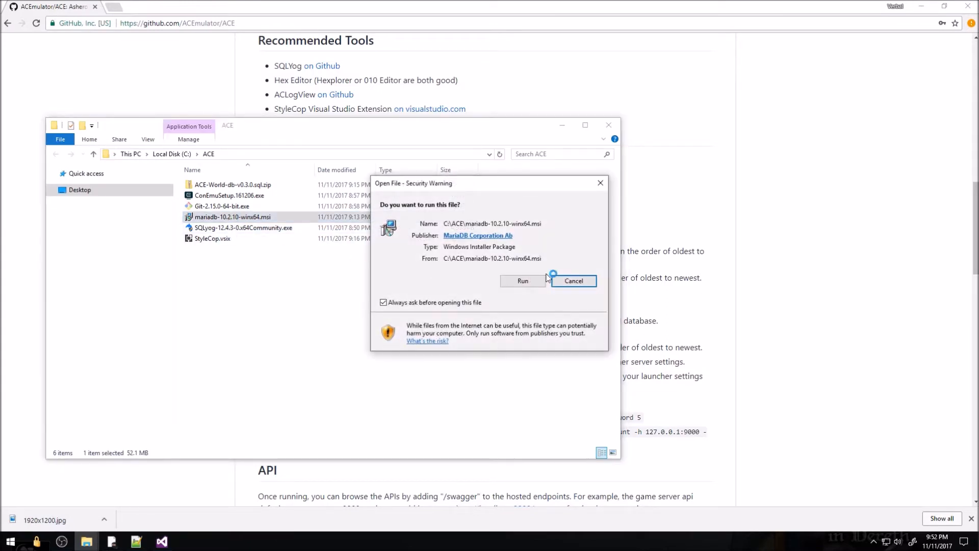
left_click(525, 282)
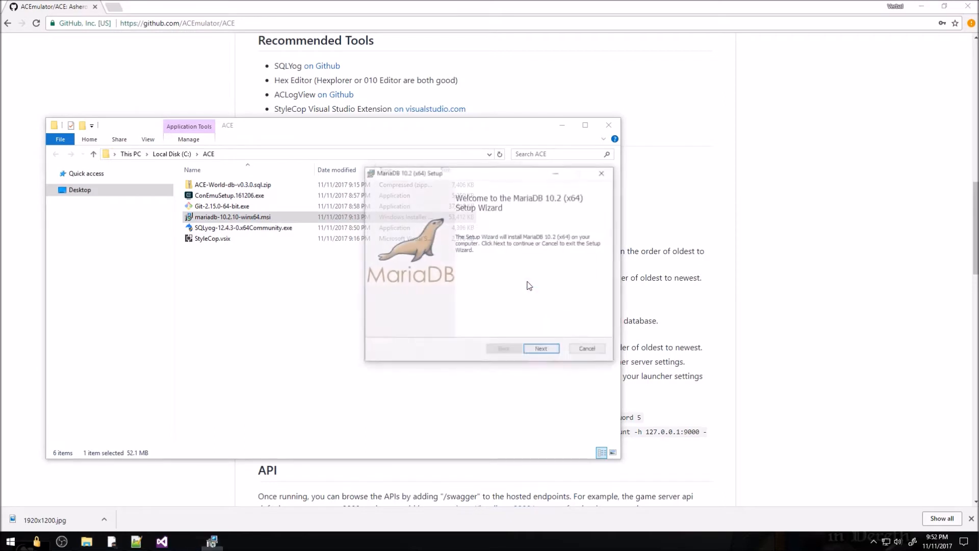
left_click(543, 351)
left_click(439, 325)
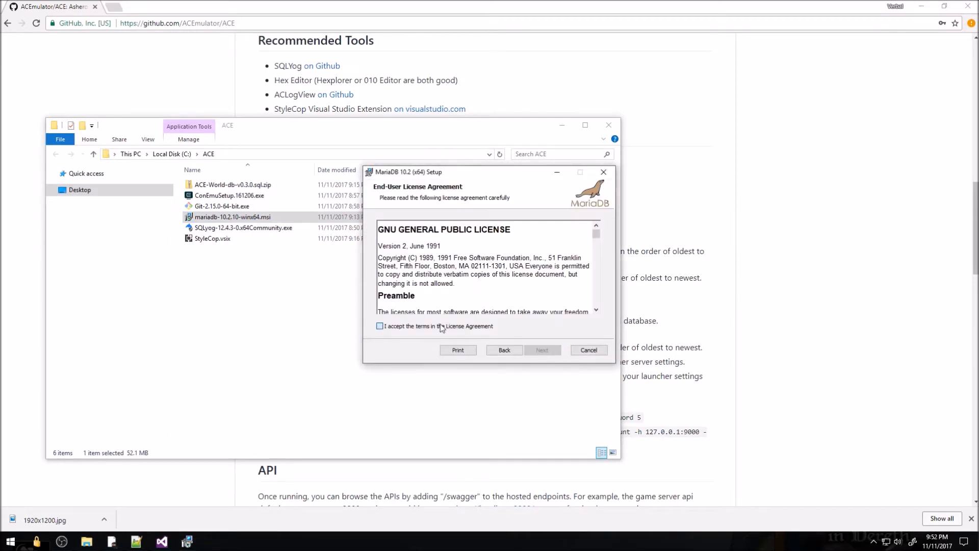
left_click(542, 350)
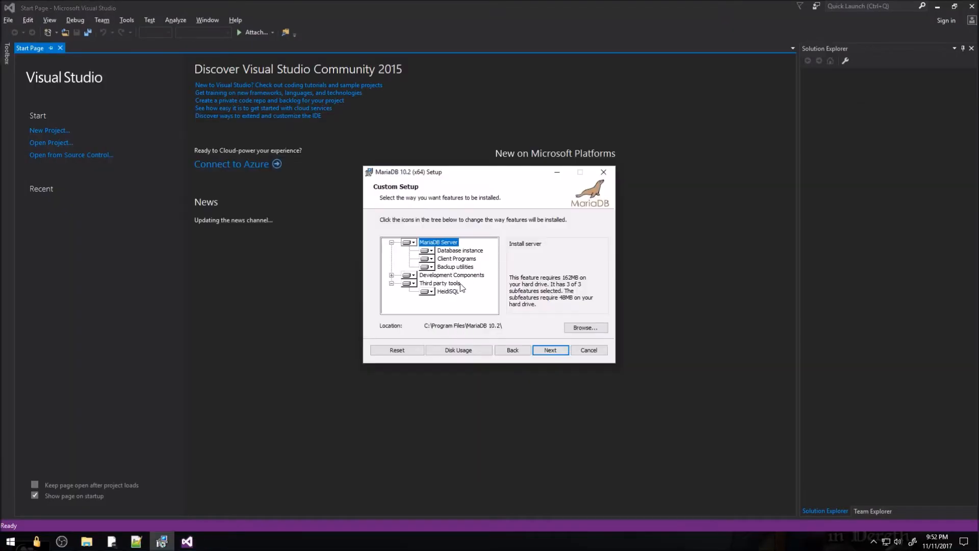
Exclude Third party tools, set the root password, finish installing, then close Visual Studio
left_click(409, 283)
left_click(434, 345)
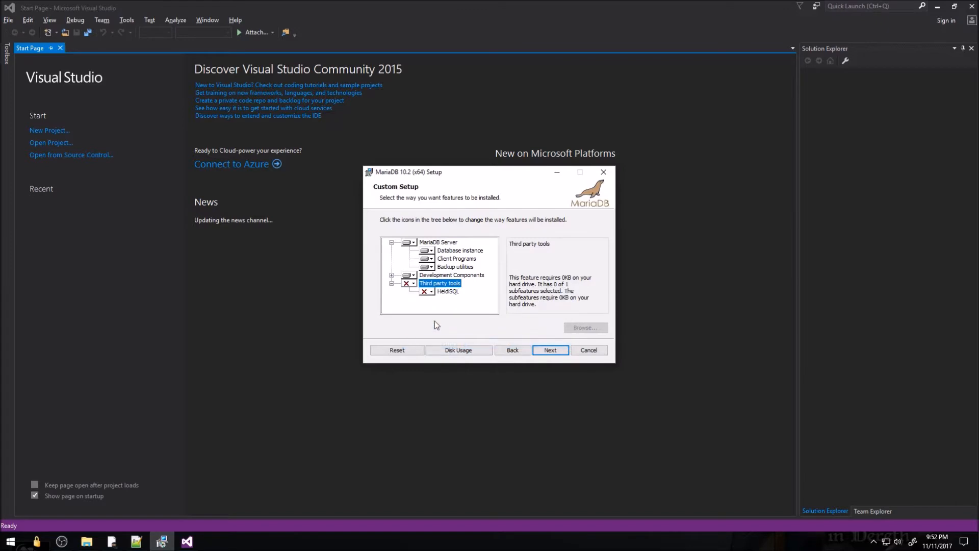
left_click(551, 351)
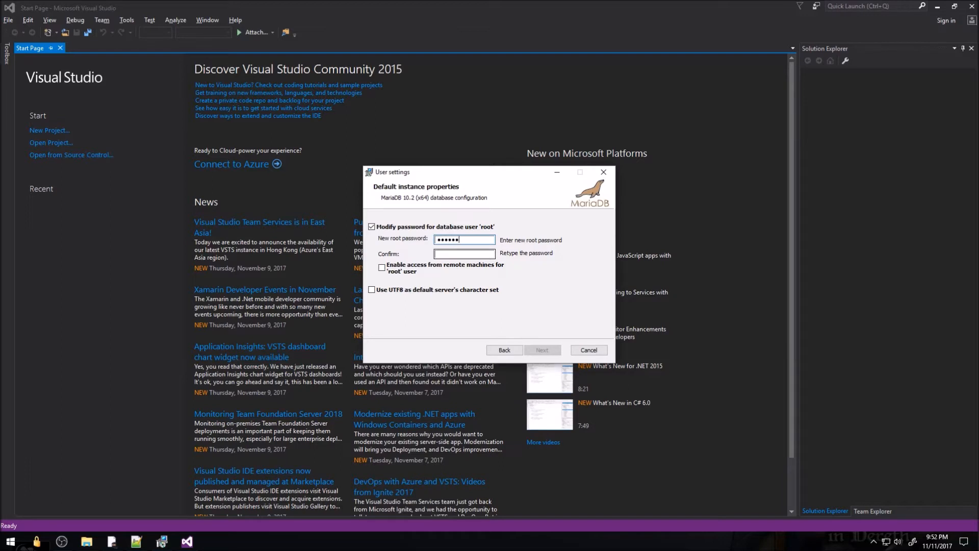
type("•••")
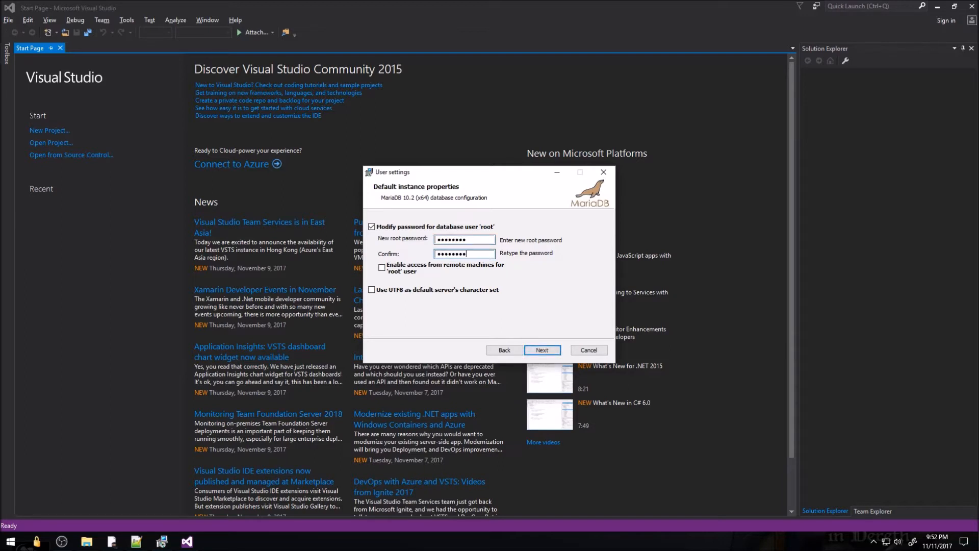
left_click(544, 351)
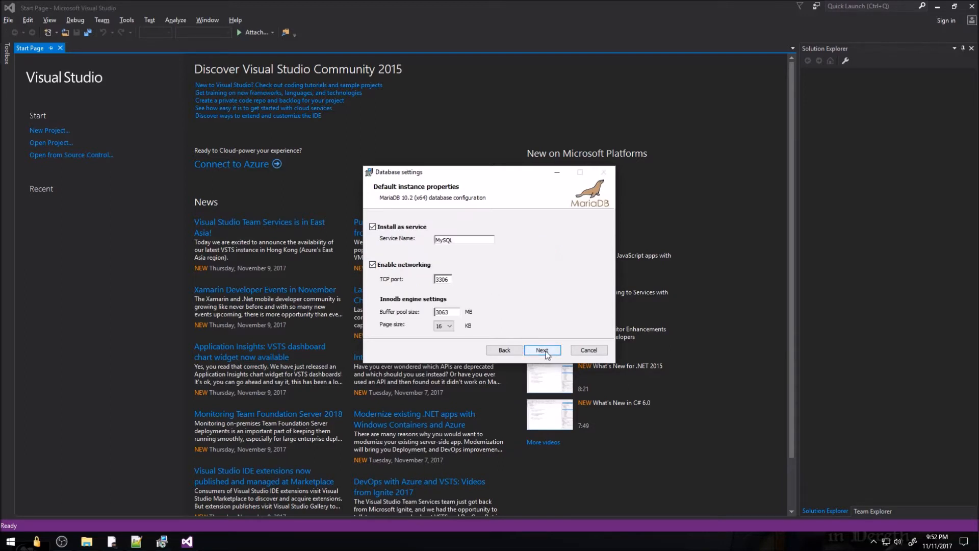
left_click(543, 350)
left_click(543, 350)
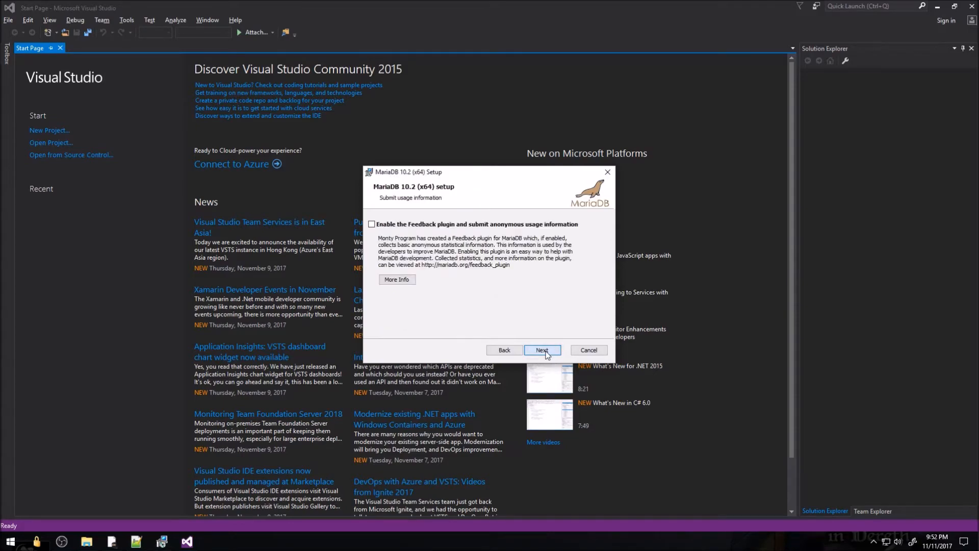
left_click(543, 350)
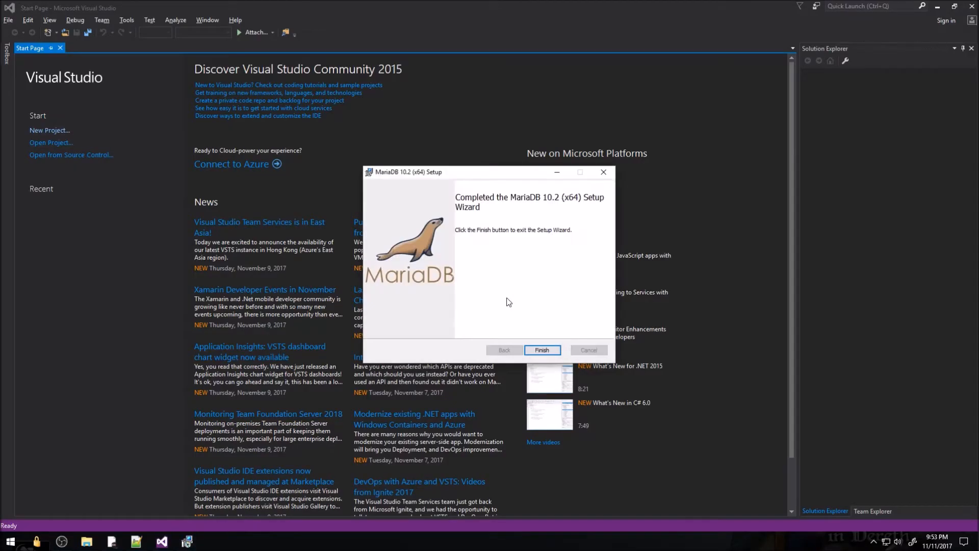
left_click(542, 350)
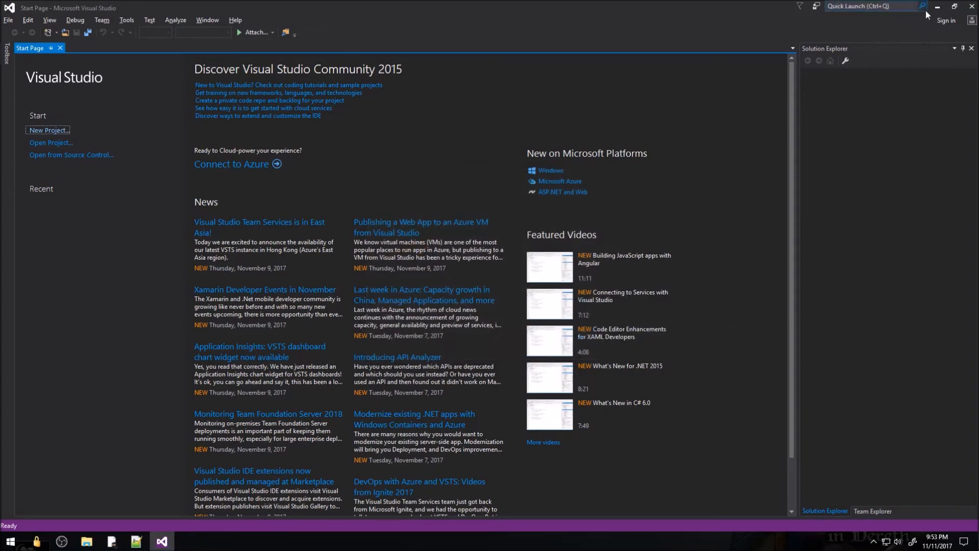
left_click(972, 7)
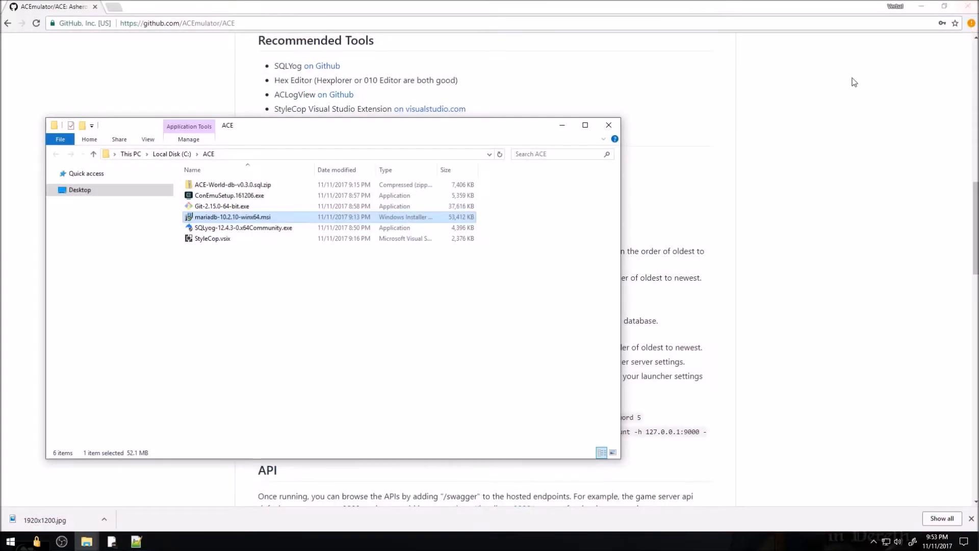
Install SQLyog Community 12.4.3 (64 bit) with default components and location, then launch it
double_click(222, 228)
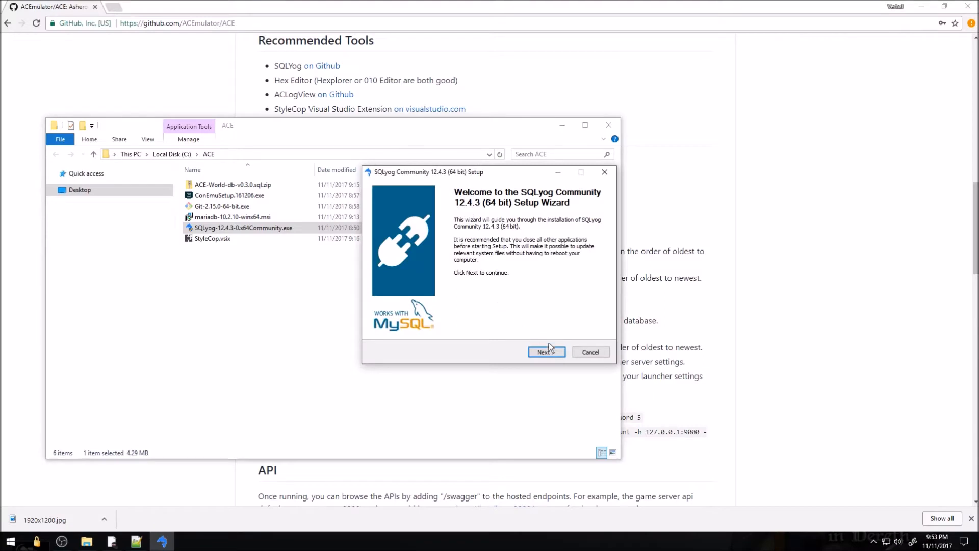
left_click(546, 351)
left_click(433, 321)
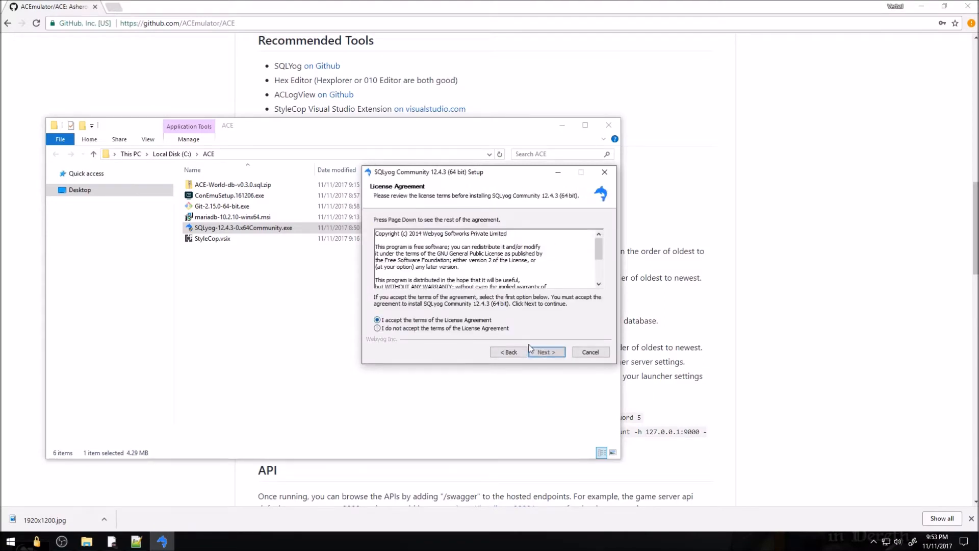
left_click(545, 353)
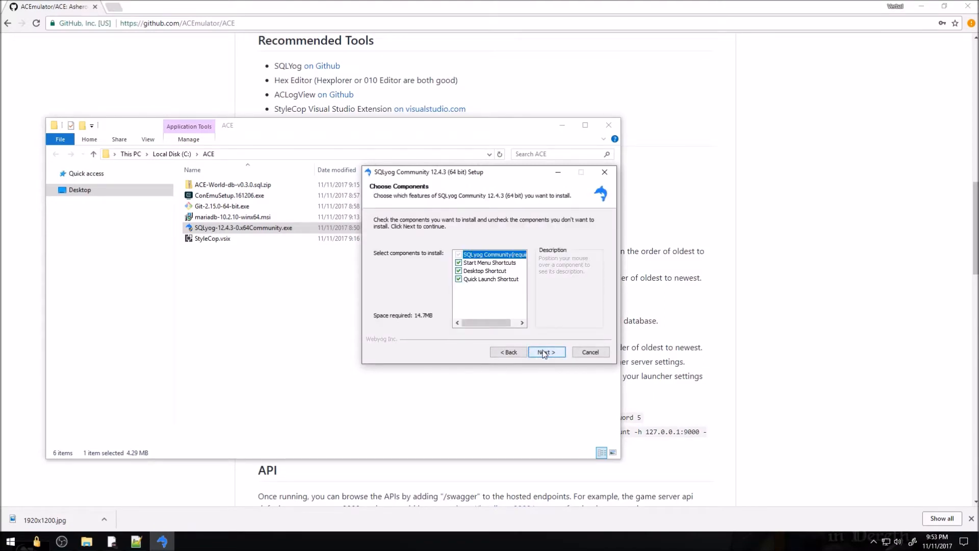
left_click(544, 353)
left_click(544, 353)
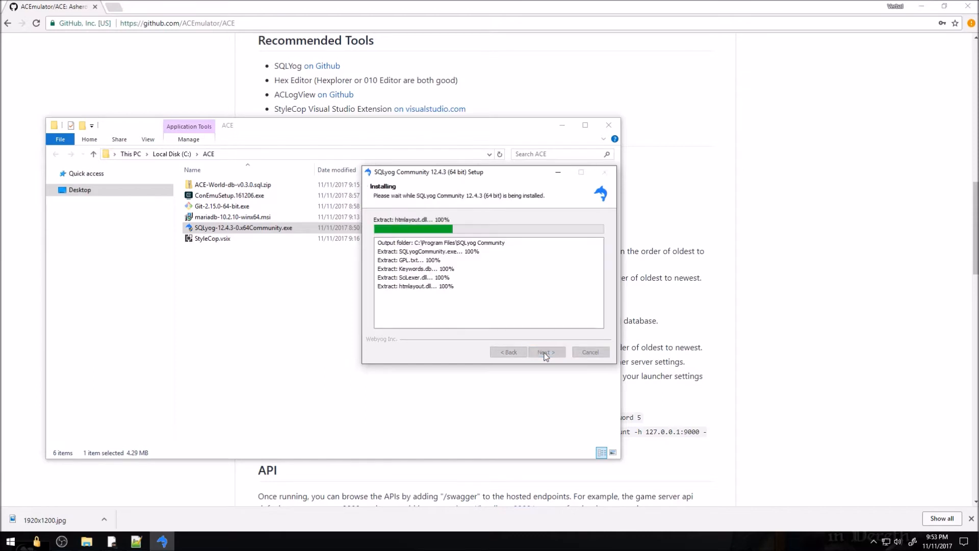
left_click(545, 353)
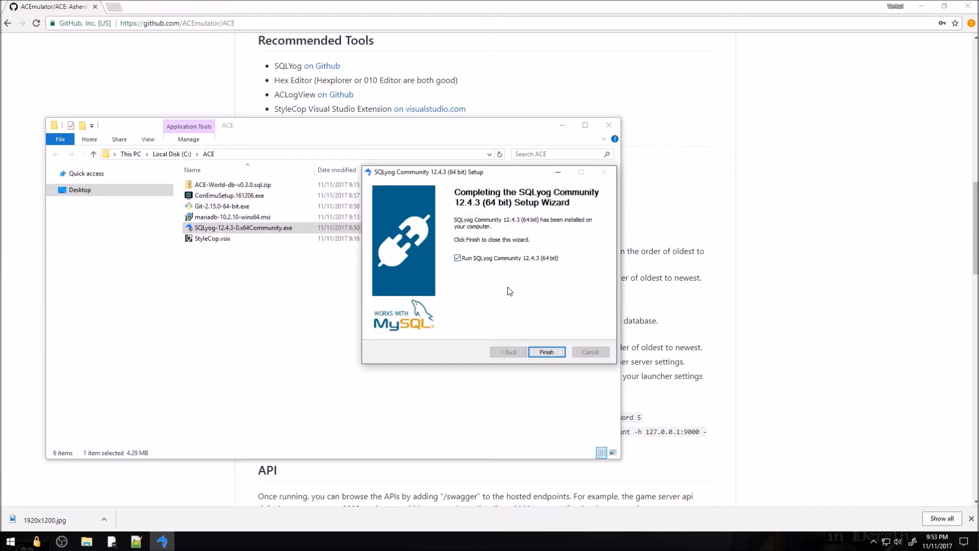
left_click(546, 351)
left_click(504, 284)
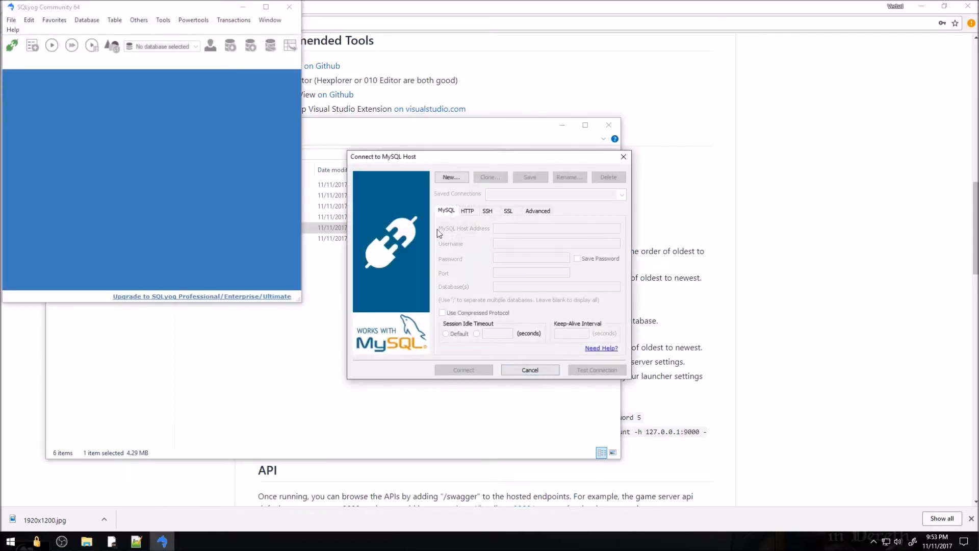
Create a connection named 'local' with the root password, connect, and save it
left_click(452, 178)
type("l")
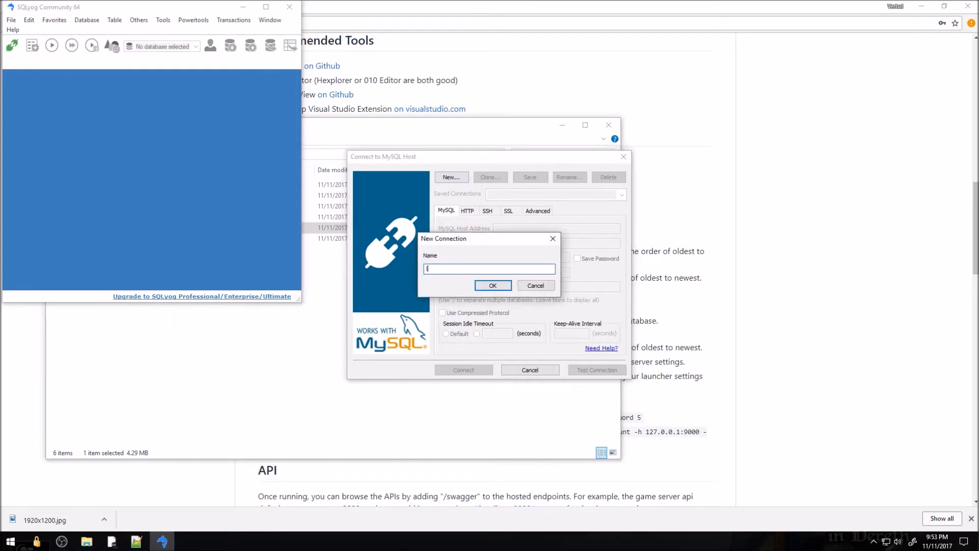
type("ocal")
key("Return")
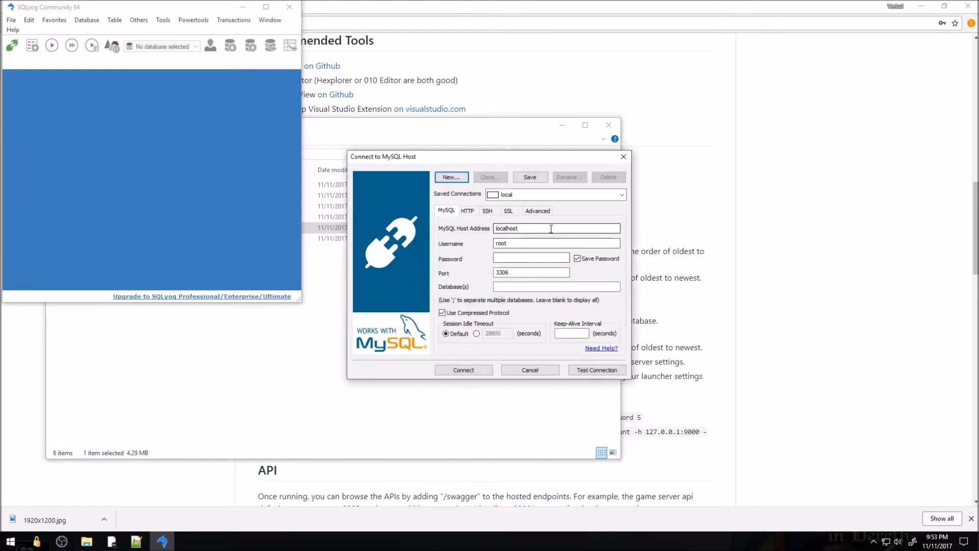
left_click(524, 257)
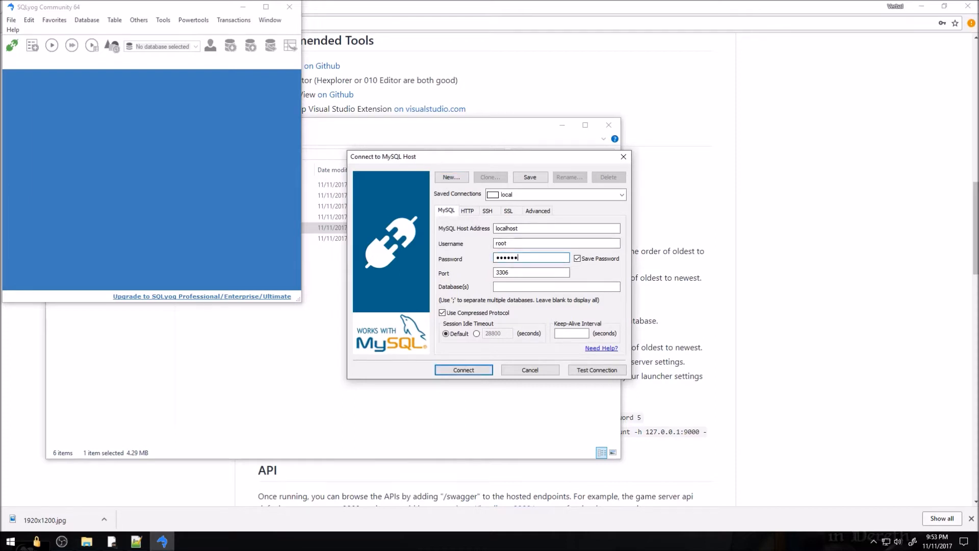
left_click(484, 370)
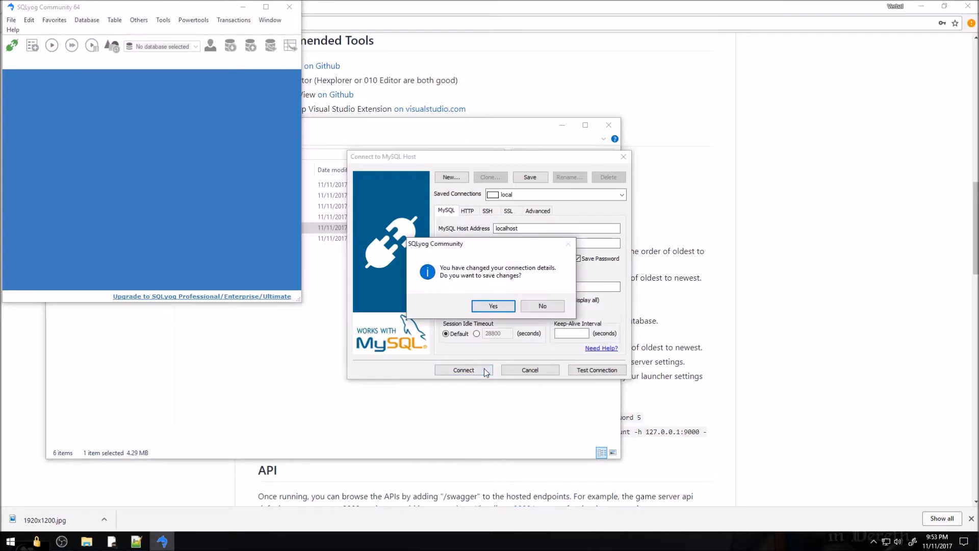
left_click(495, 306)
Maximize the SQLyog window, then minimize it to reveal the ACE folder
left_click_drag(180, 9, 359, 87)
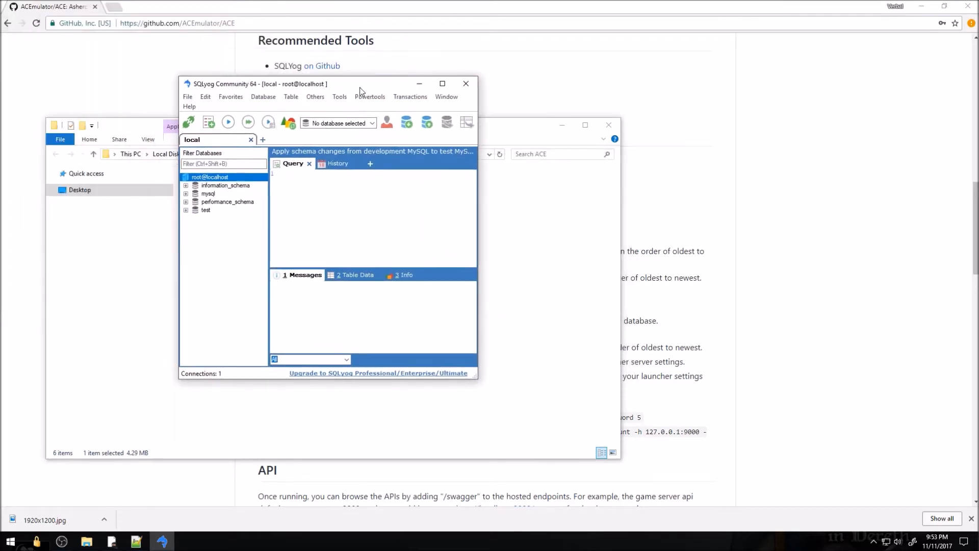
double_click(359, 87)
left_click(921, 5)
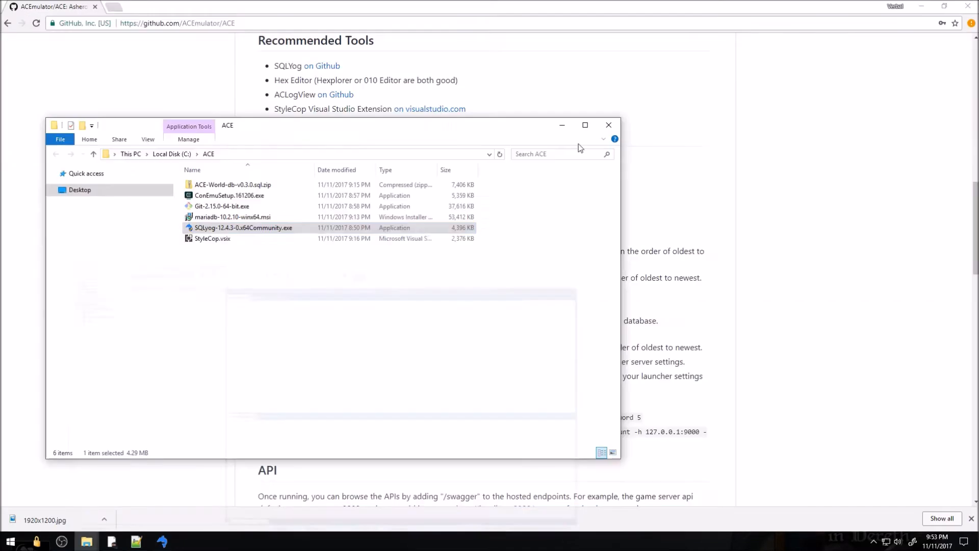
Run ConEmuSetup.161206.exe from the ACE folder and install ConEmu with default features
left_click(214, 208)
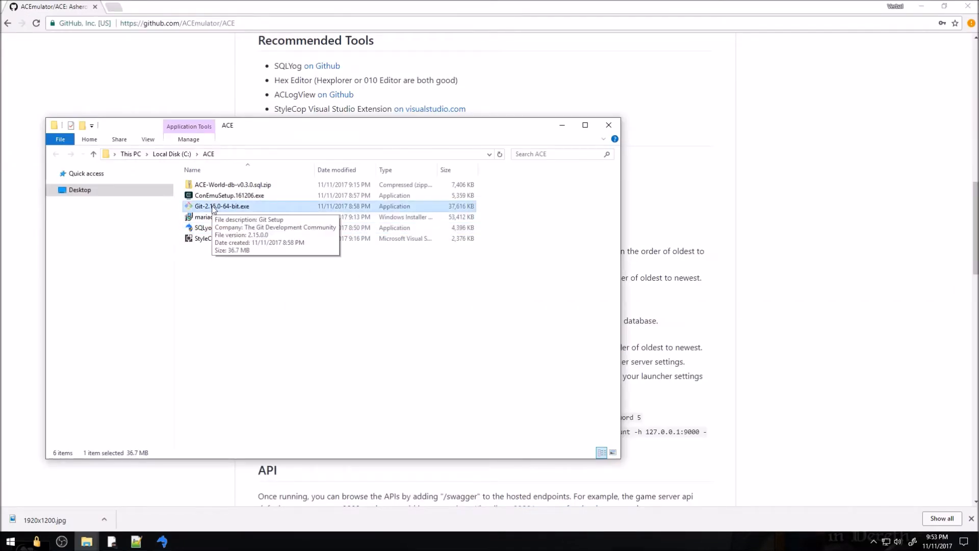
left_click(254, 284)
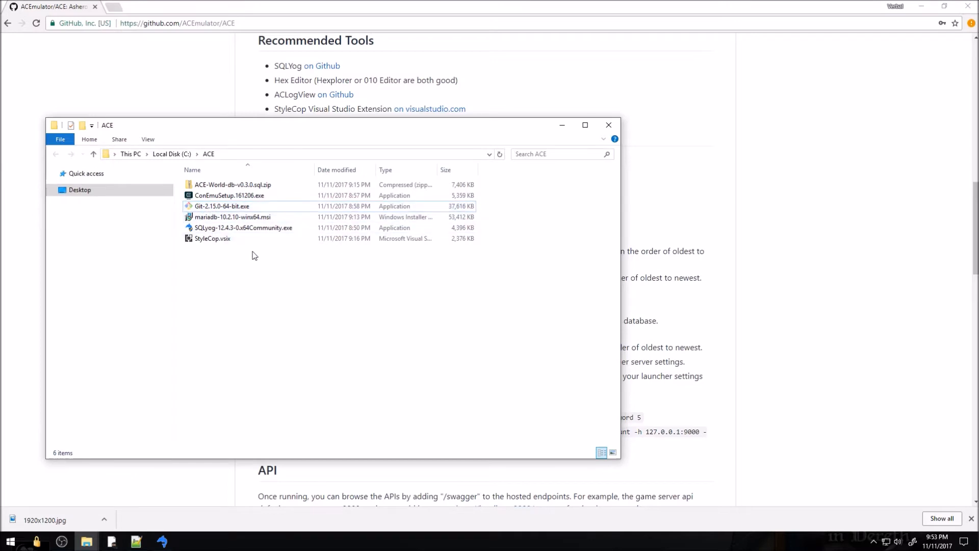
left_click(231, 197)
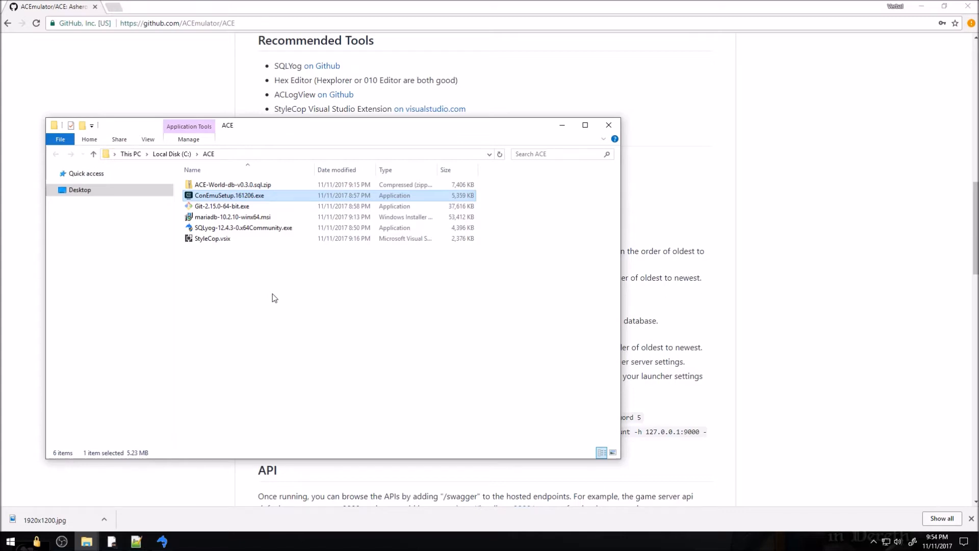
double_click(237, 198)
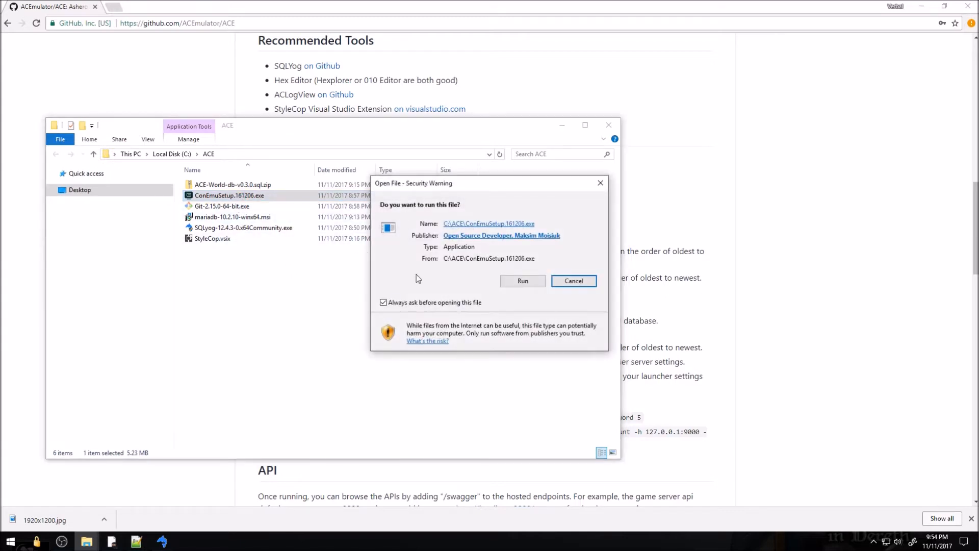
left_click(521, 281)
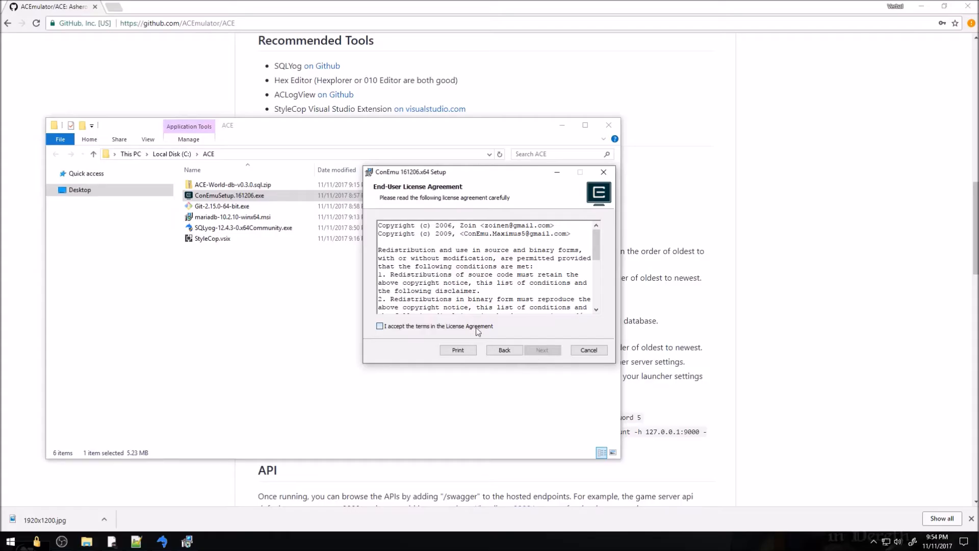
left_click(474, 326)
left_click(538, 350)
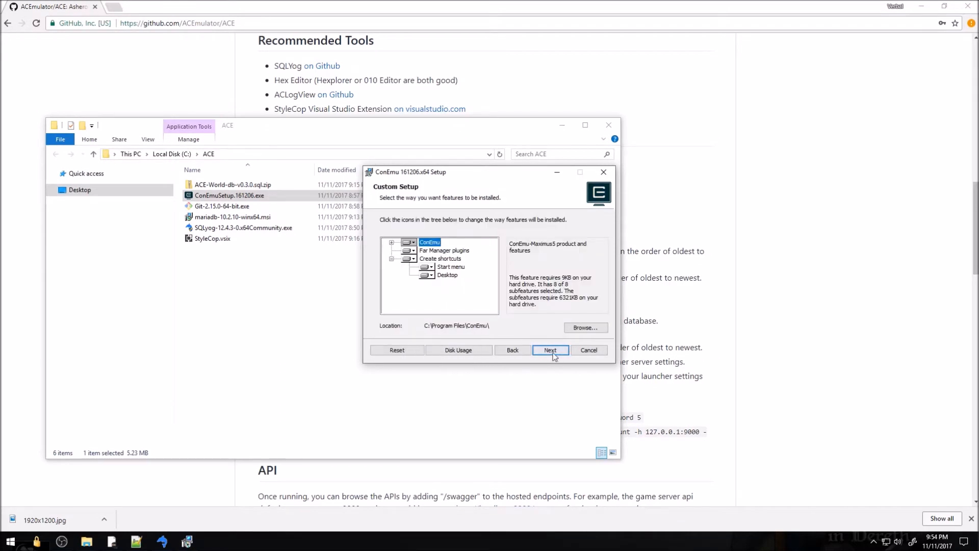
left_click(553, 352)
left_click(554, 353)
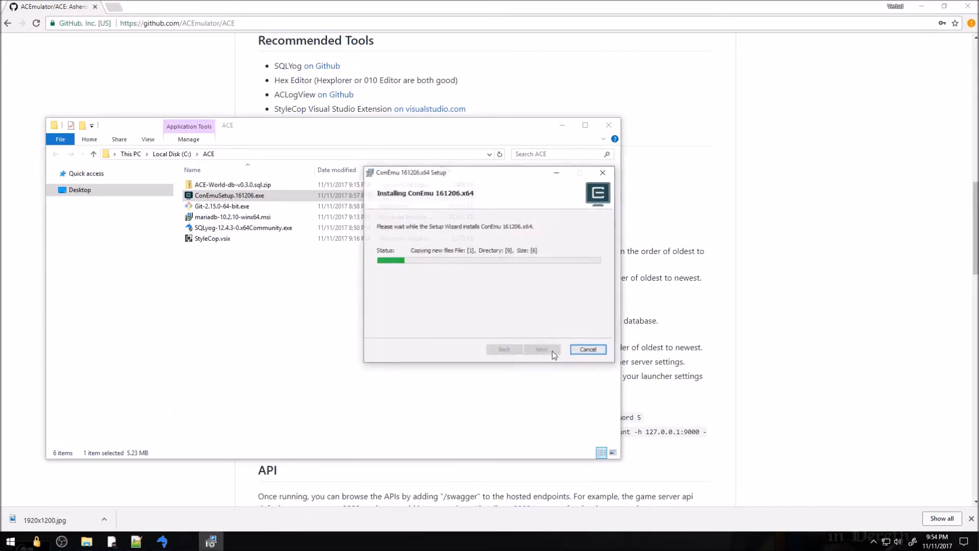
left_click(542, 350)
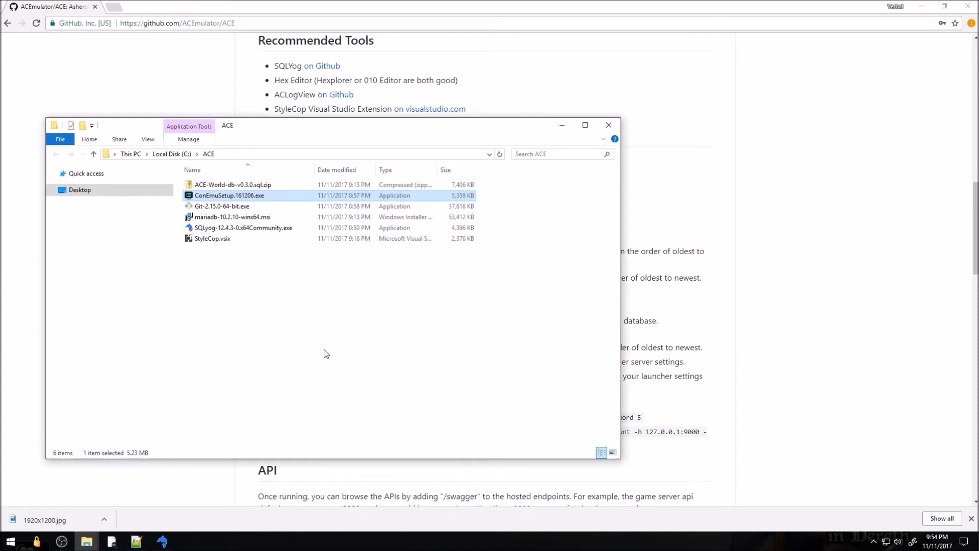
left_click(307, 323)
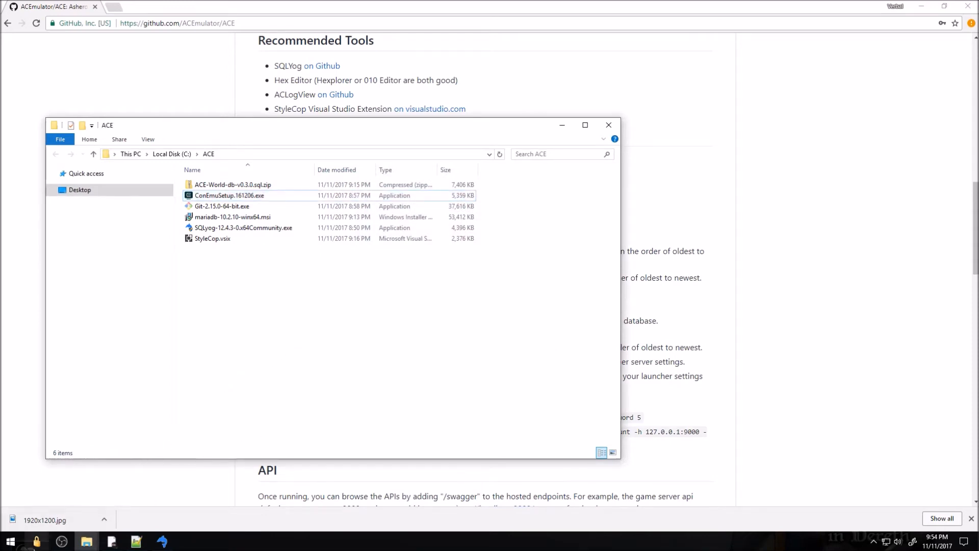
Launch ConEmu from Start search and set {Bash::Git bash} as the startup task
key("super")
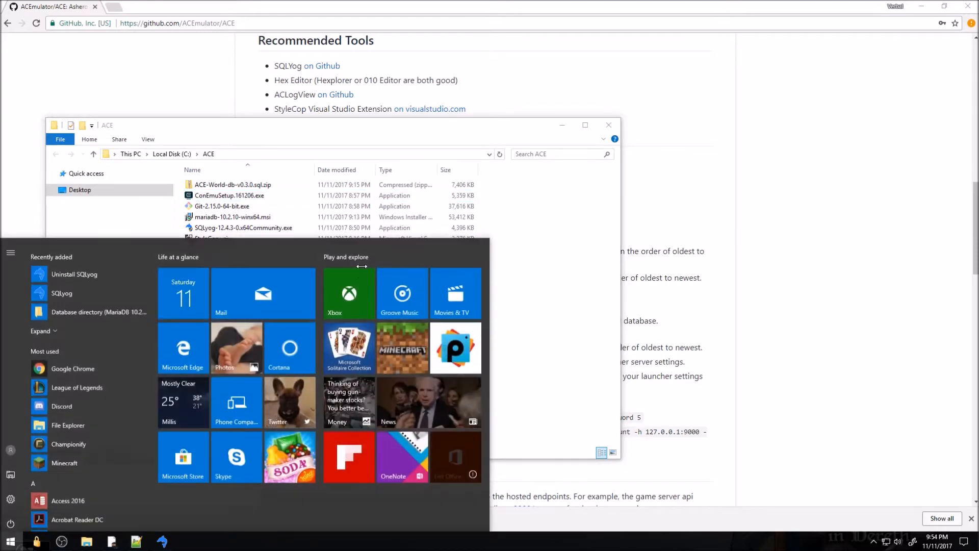
type("con")
key("Down")
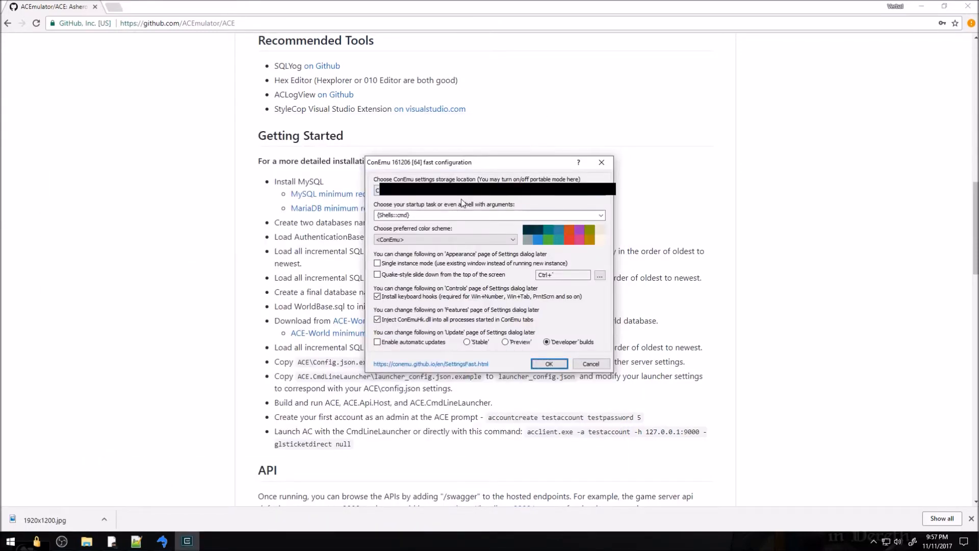
left_click(427, 217)
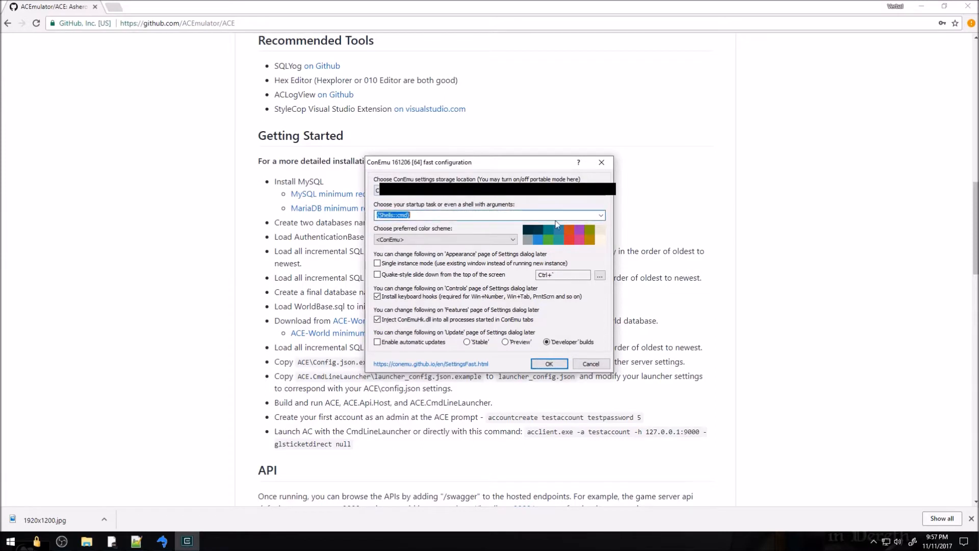
left_click(602, 216)
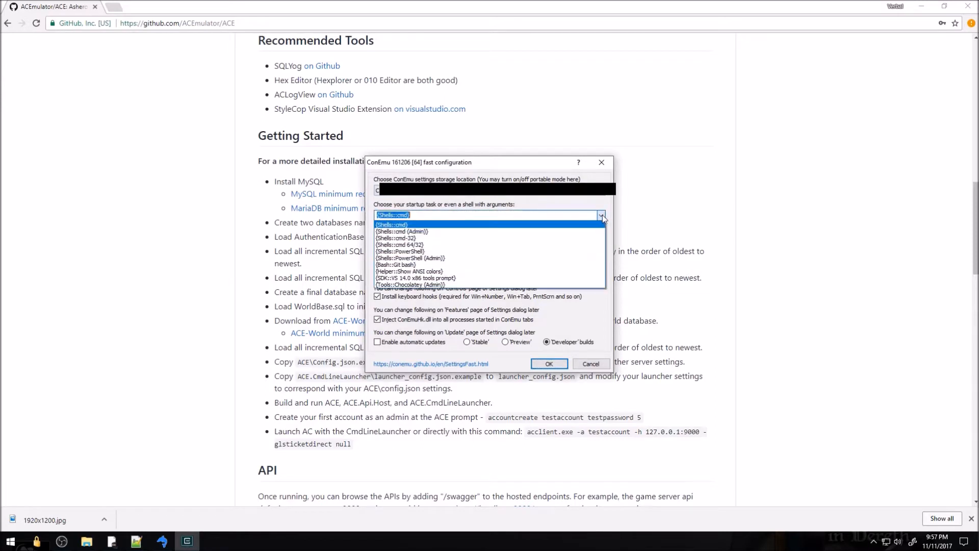
left_click(449, 264)
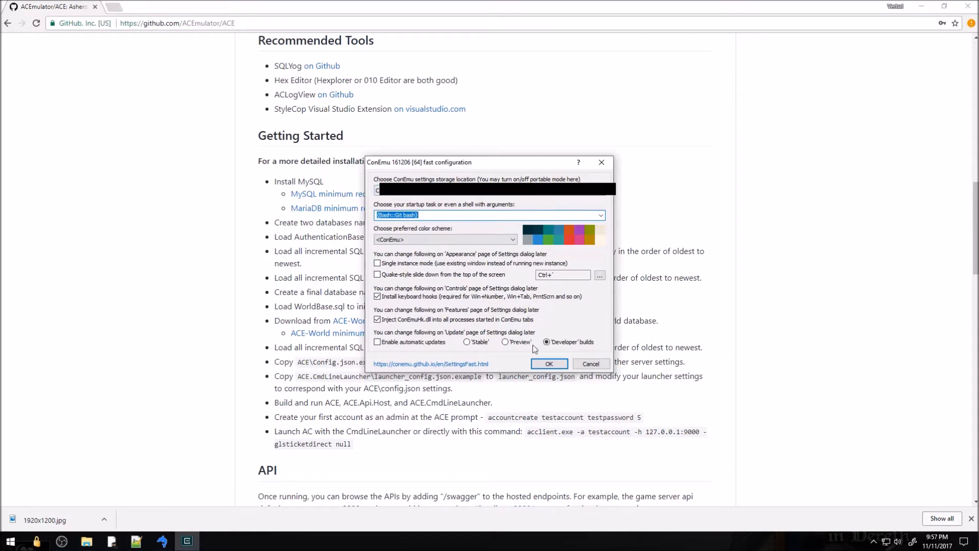
left_click(548, 364)
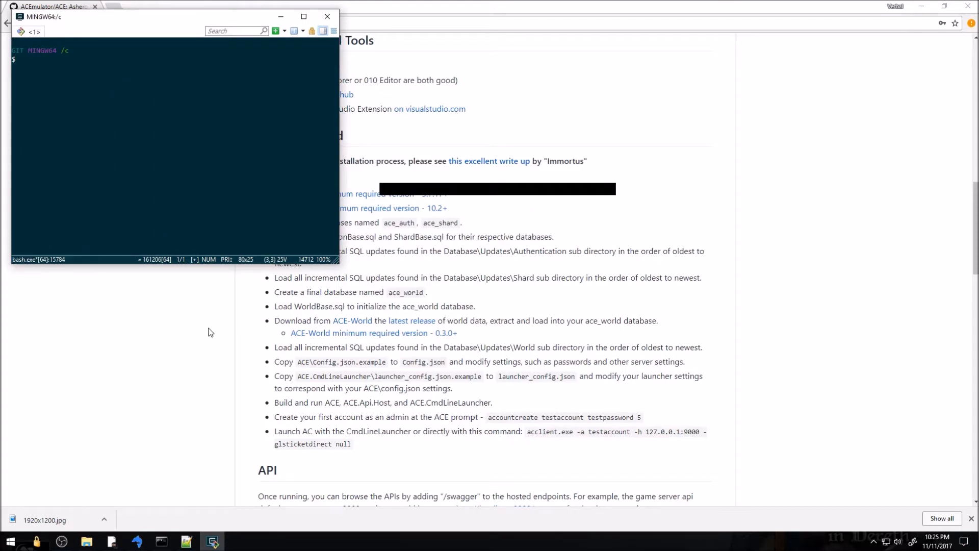
Run StyleCop.vsix from the ACE folder and install it into Visual Studio Community 2015
left_click(201, 343)
key("alt+Tab")
key("Tab")
key("Tab")
left_click(220, 240)
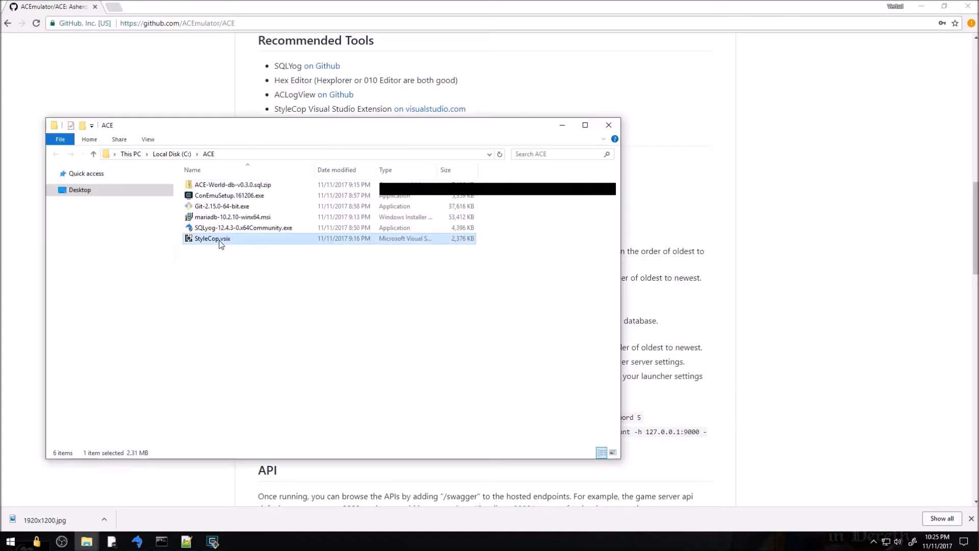
double_click(220, 240)
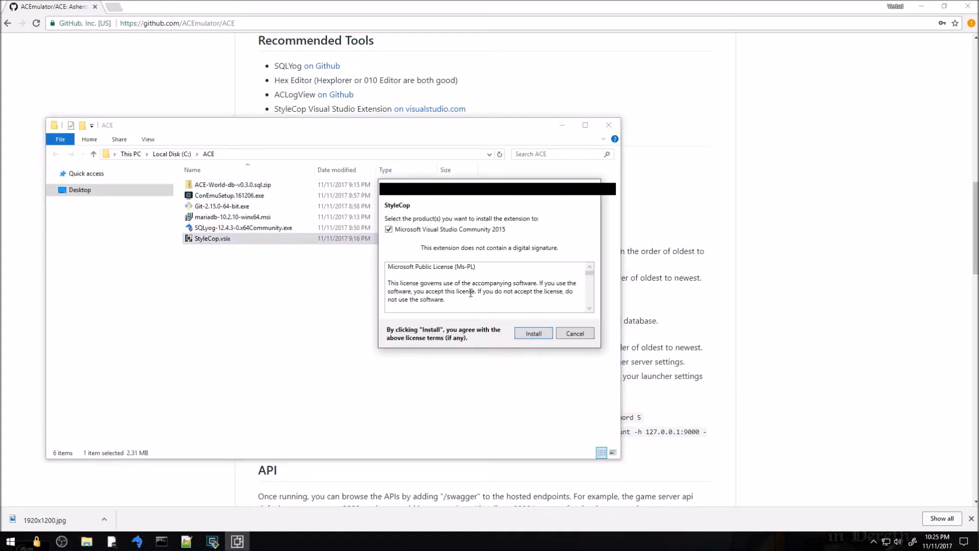
left_click(534, 334)
left_click(575, 336)
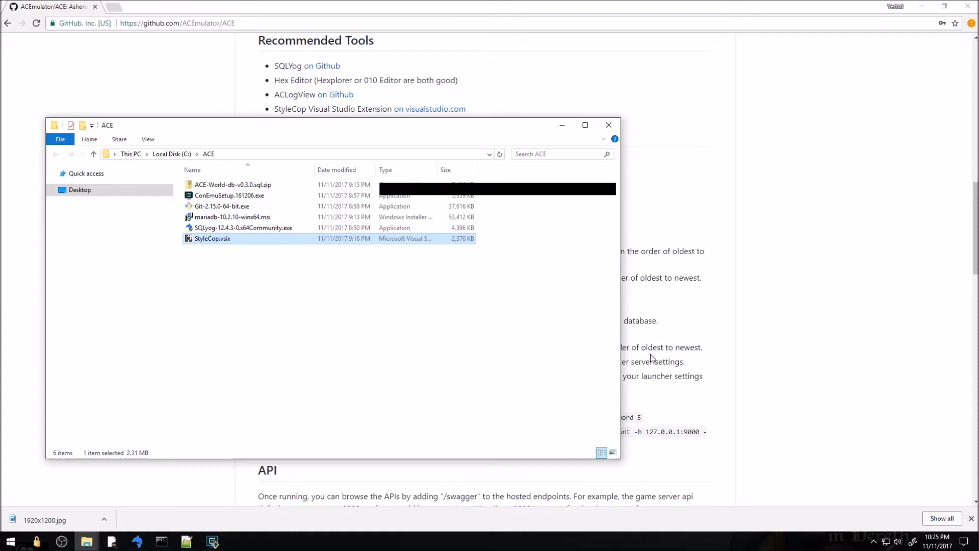
left_click(665, 338)
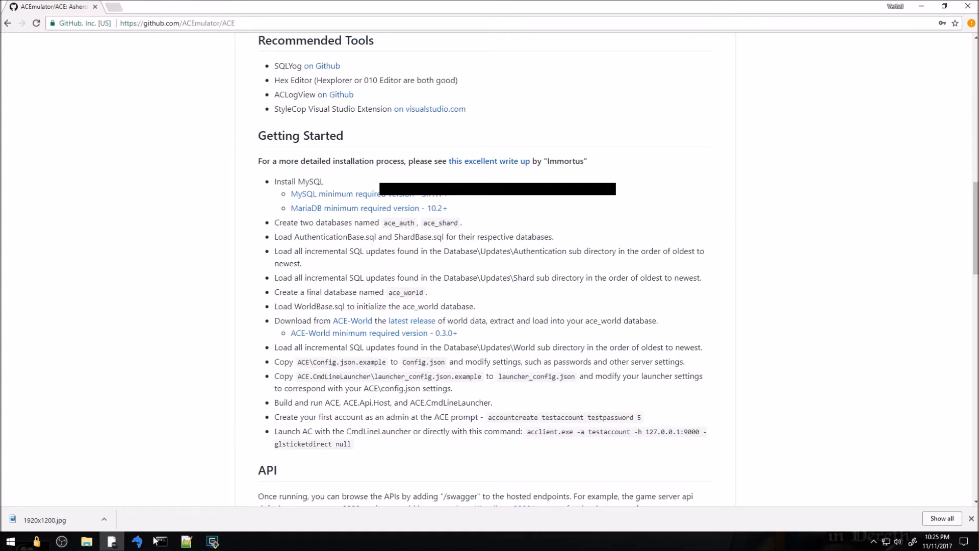
Create two new databases, ace_auth and ace_shard, under root@localhost
left_click(137, 541)
right_click(9, 86)
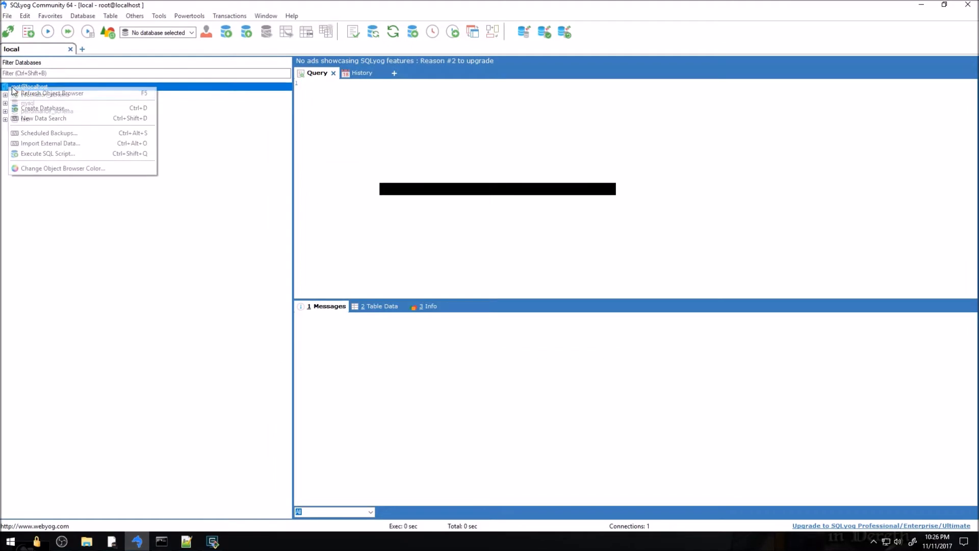
left_click(35, 108)
type("ace")
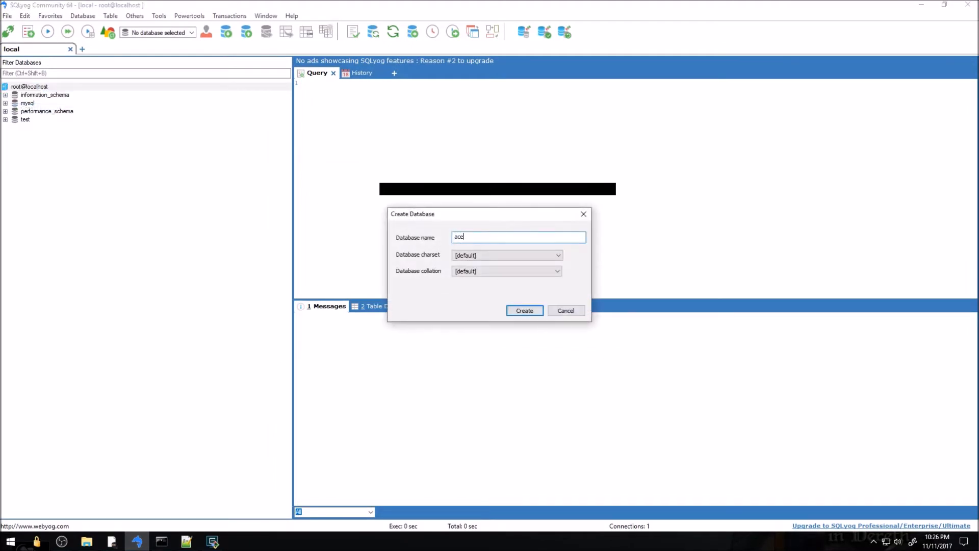
key("Return")
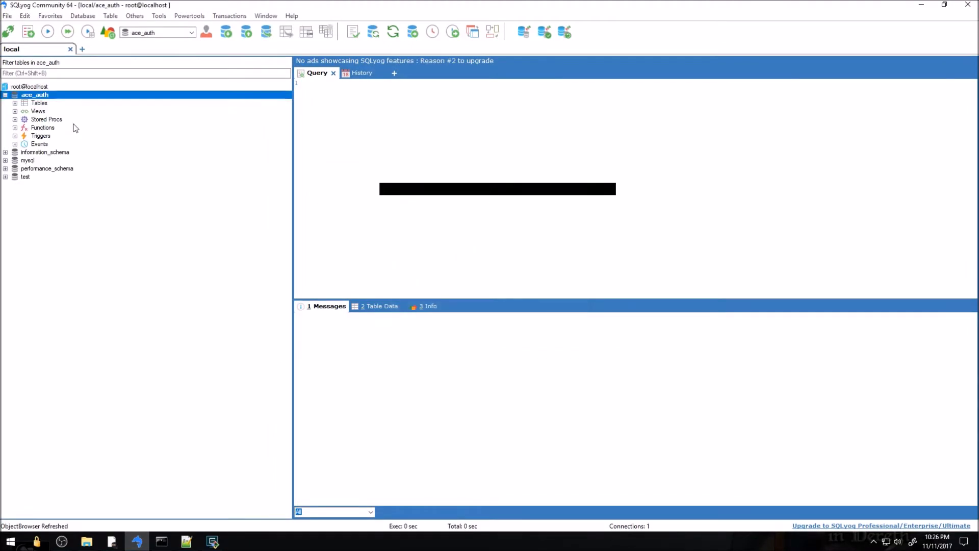
right_click(31, 87)
left_click(66, 107)
type("ace_shard")
key("Return")
Highlight the README step about loading AuthenticationBase.sql in the browser
key("alt+Tab")
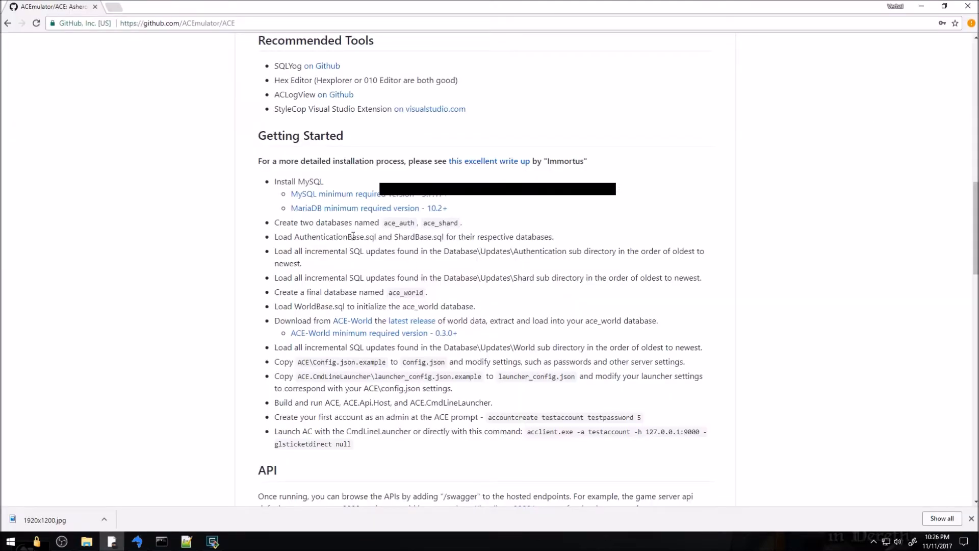
left_click_drag(287, 238, 557, 235)
left_click(557, 236)
Collapse both database trees and open ace_auth's Execute SQL Script dialog
key("alt+Tab")
left_click(5, 95)
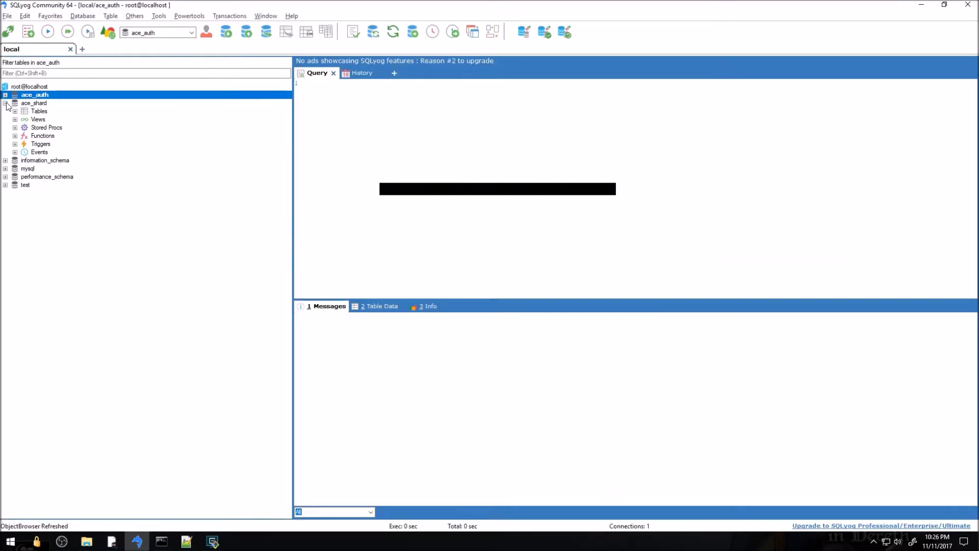
left_click(5, 103)
right_click(29, 94)
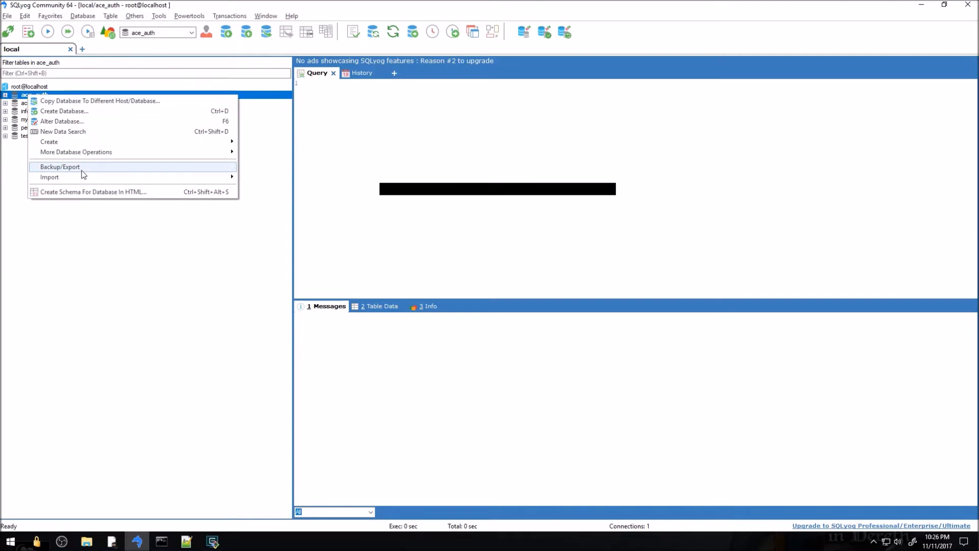
mouse_move(90, 178)
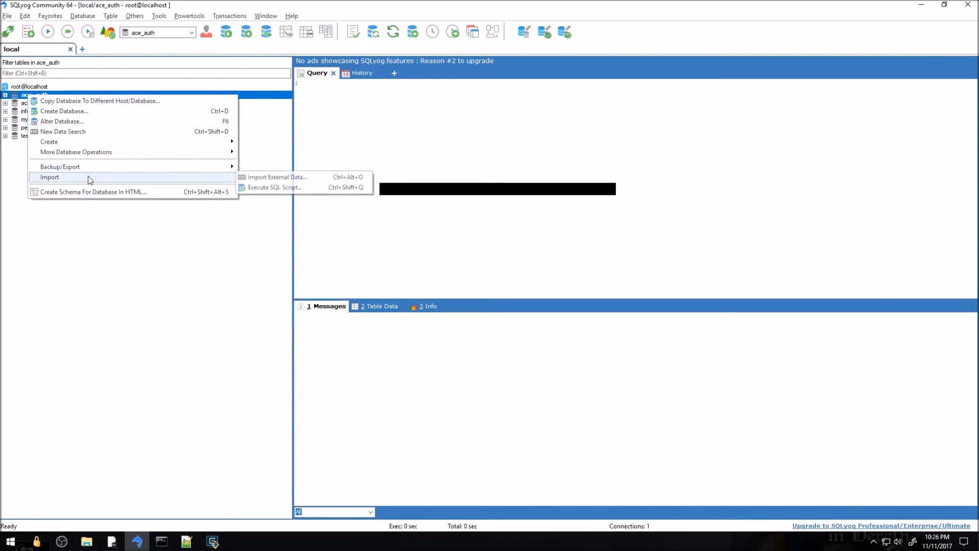
left_click(262, 187)
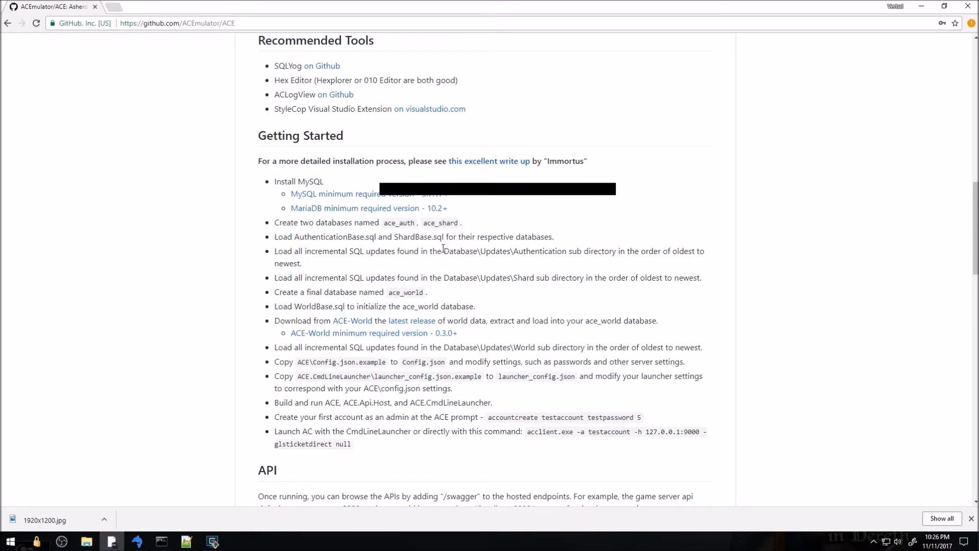
Copy the ACE GitHub repository URL from the browser's address bar
scroll(419, 254, "up", 15)
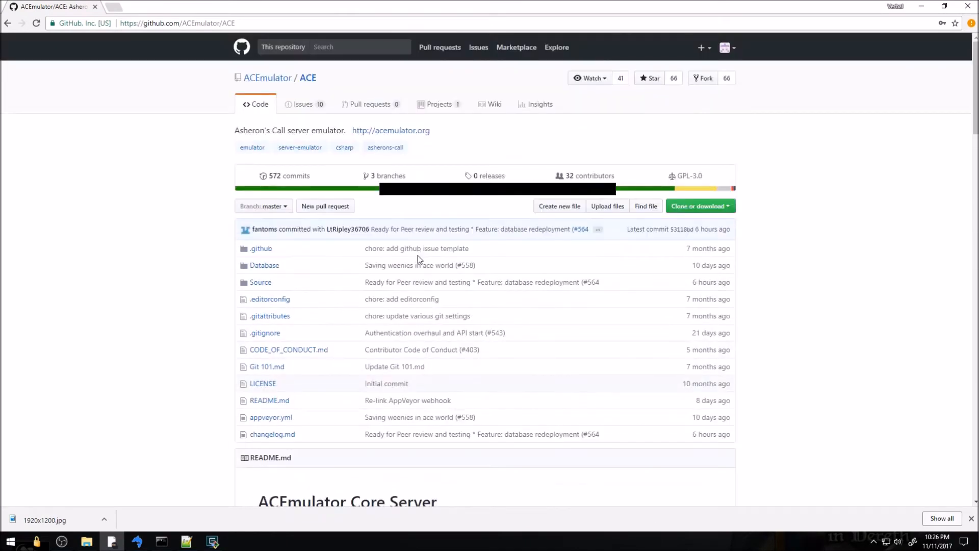
left_click(251, 23)
key("super+c")
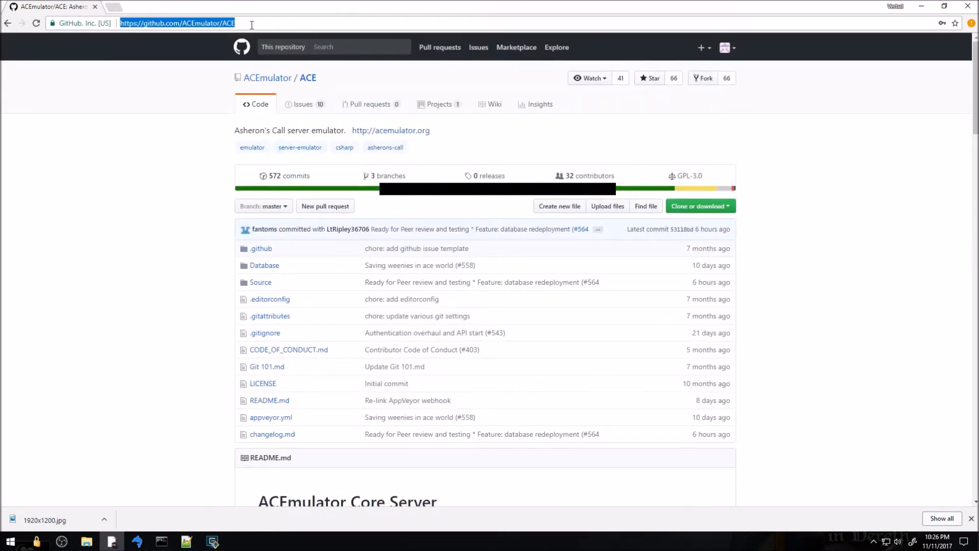
left_click(160, 286)
Create an ace-demo folder in Git Bash with mkdir and cd into it
left_click(220, 535)
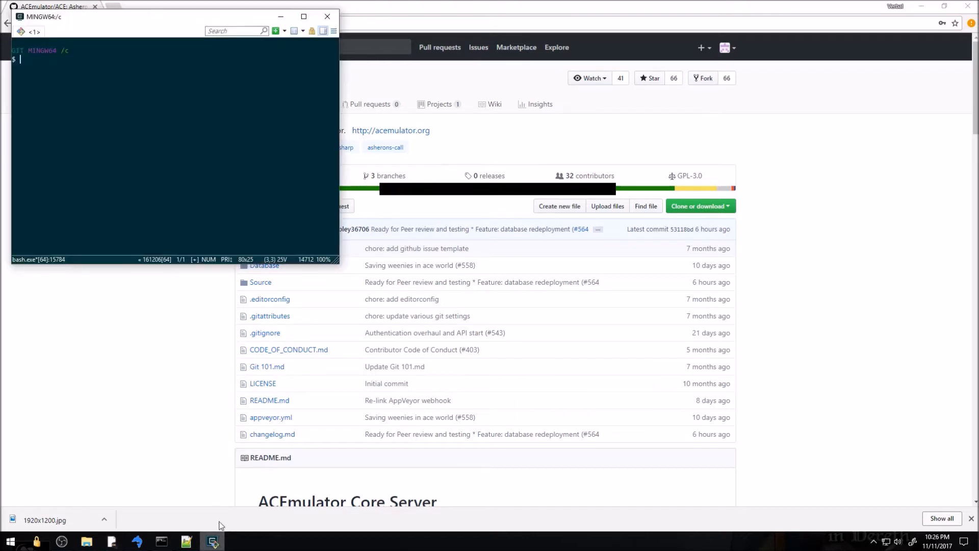
left_click_drag(191, 19, 453, 213)
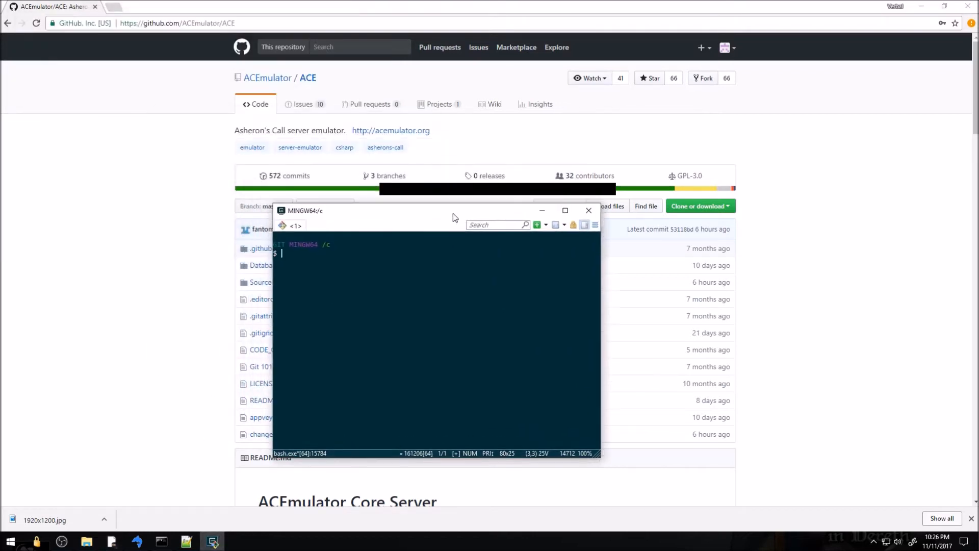
type("mkdir ace-demo")
key("Return")
type("cd ace-demo")
key("Return")
type("gi")
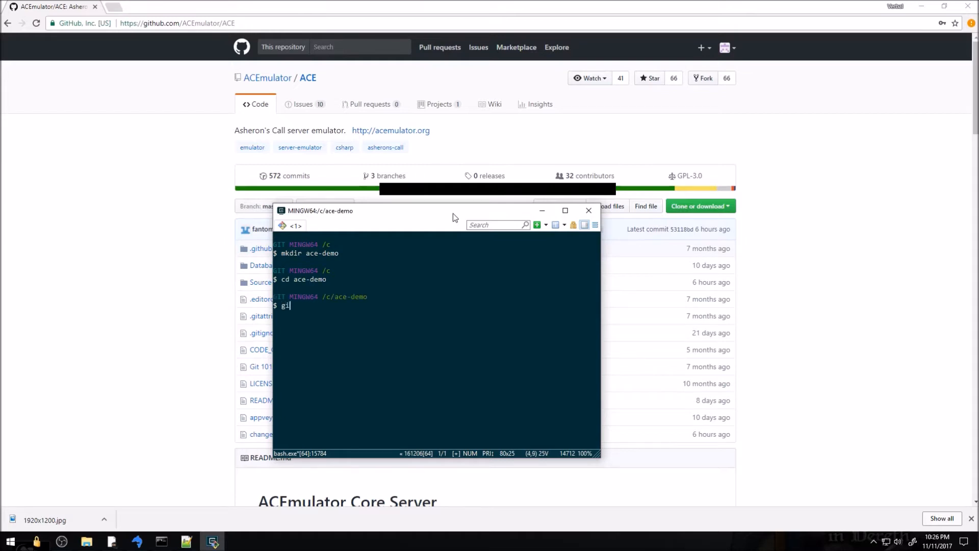
type("t clone")
right_click(450, 304)
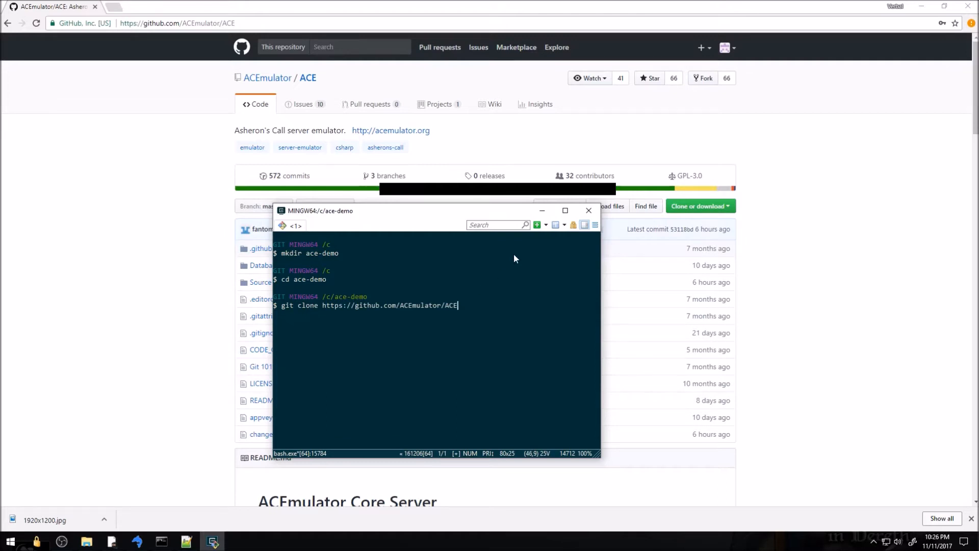
key("Return")
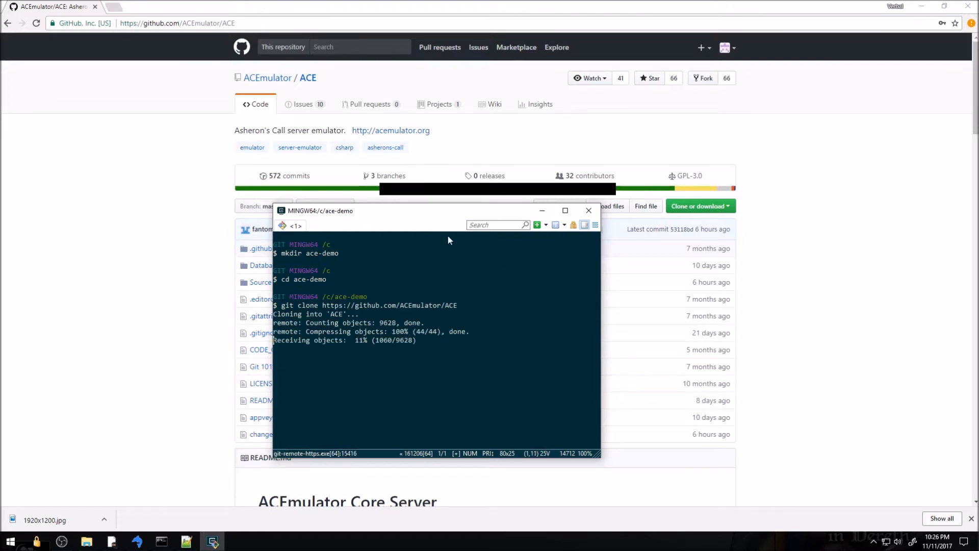
left_click_drag(305, 216, 399, 261)
left_click_drag(367, 249, 194, 131)
left_click_drag(354, 138, 342, 113)
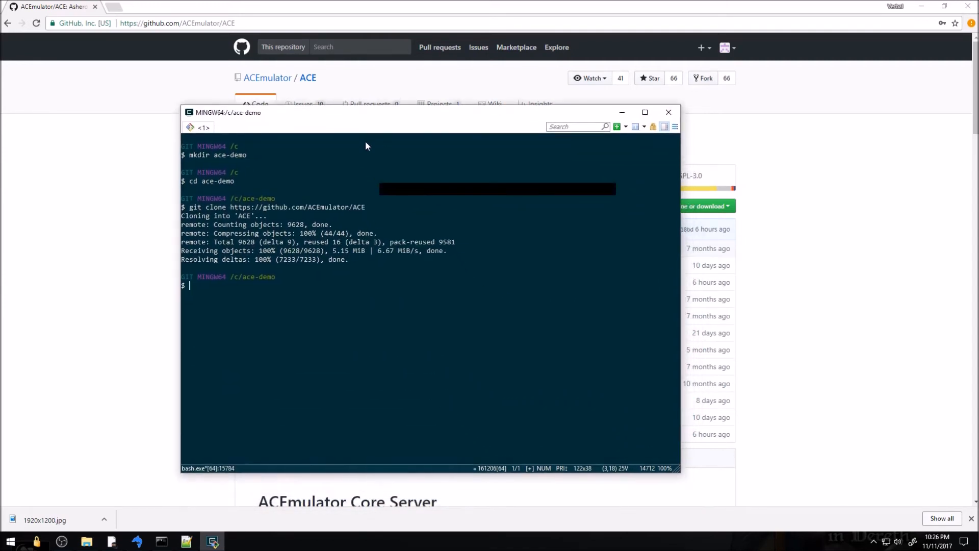
List ace-demo's contents with ls and cd into the cloned ace folder
type("ls")
key("Return")
type("cd ace")
key("Return")
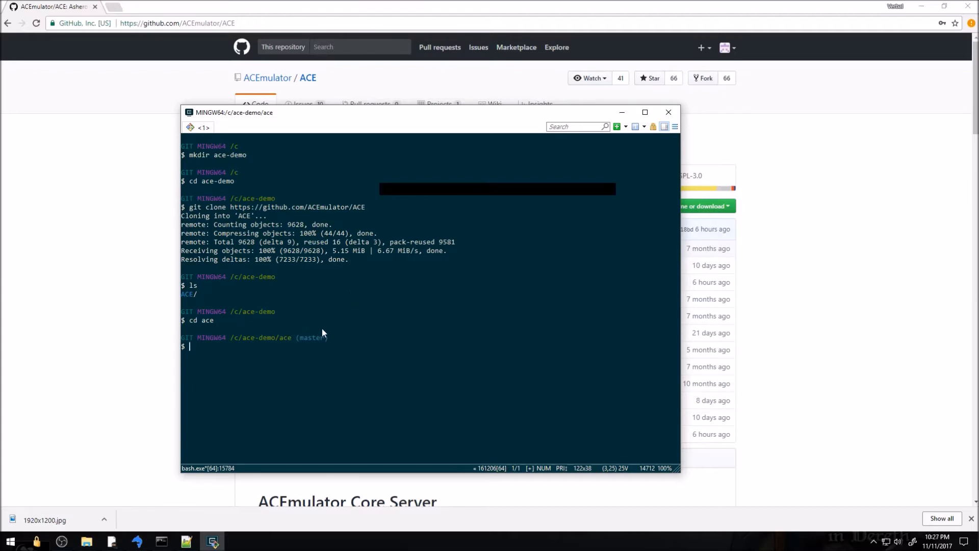
left_click(140, 388)
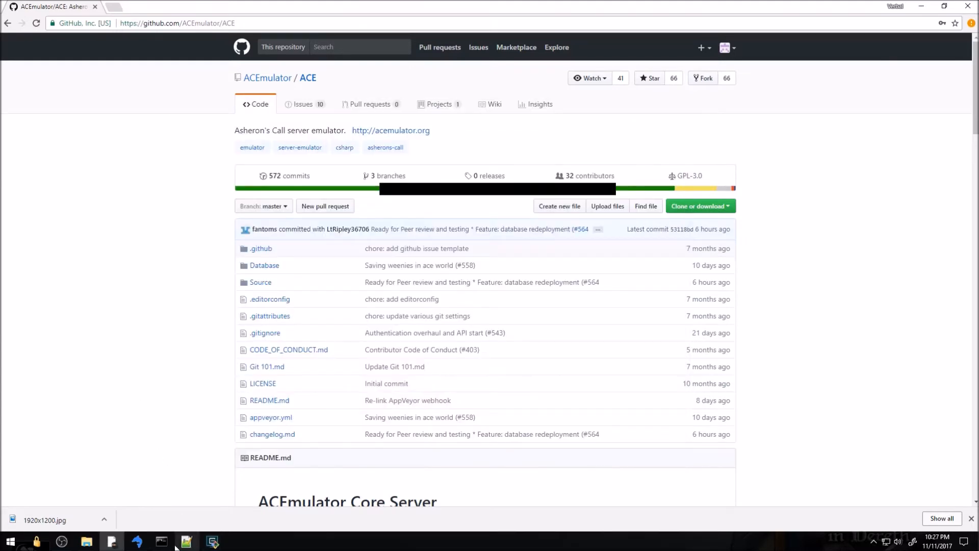
Open the Execute SQL Script dialog for the ace_auth database
left_click(137, 542)
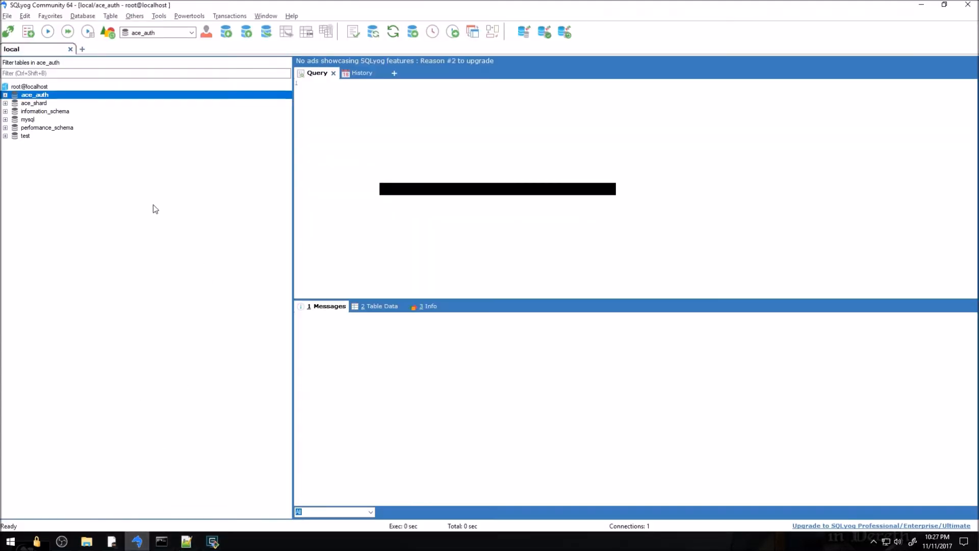
right_click(29, 99)
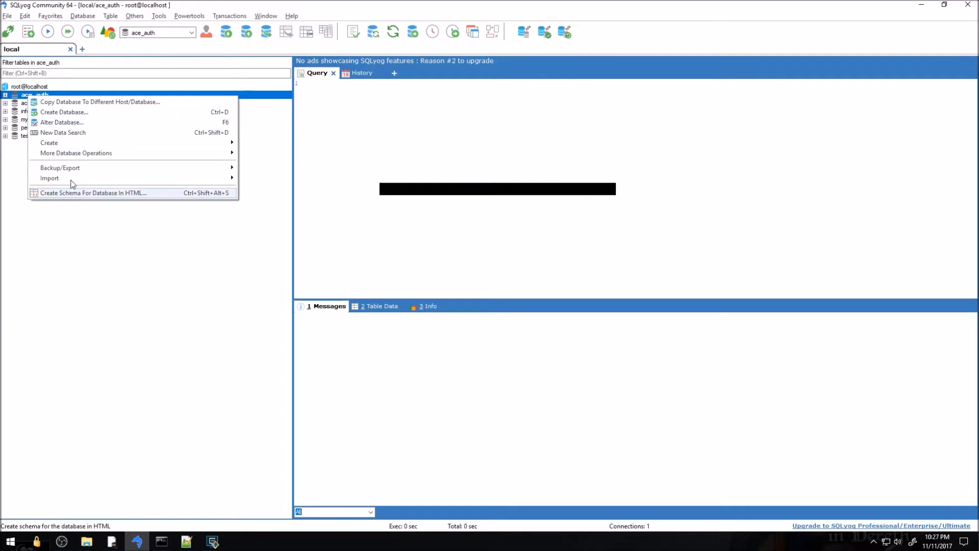
mouse_move(72, 180)
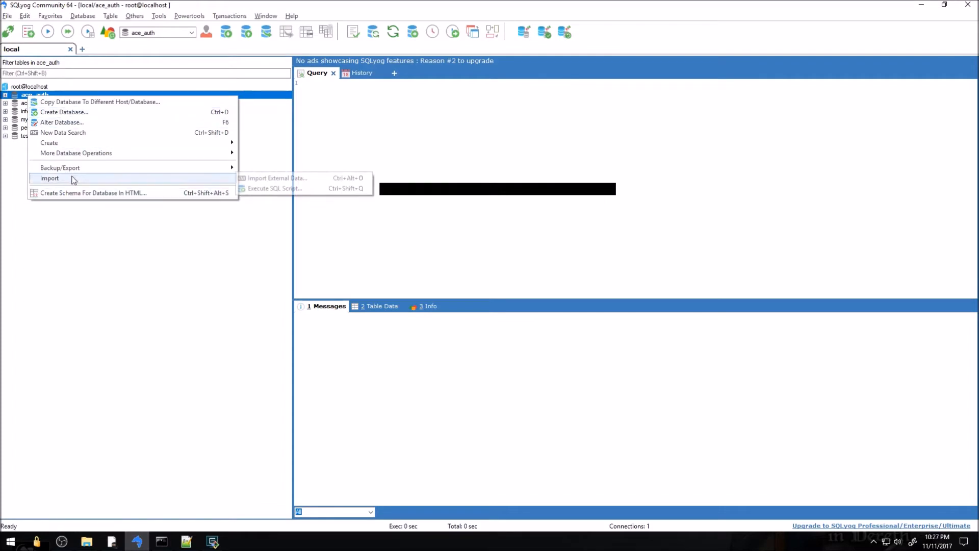
left_click(264, 188)
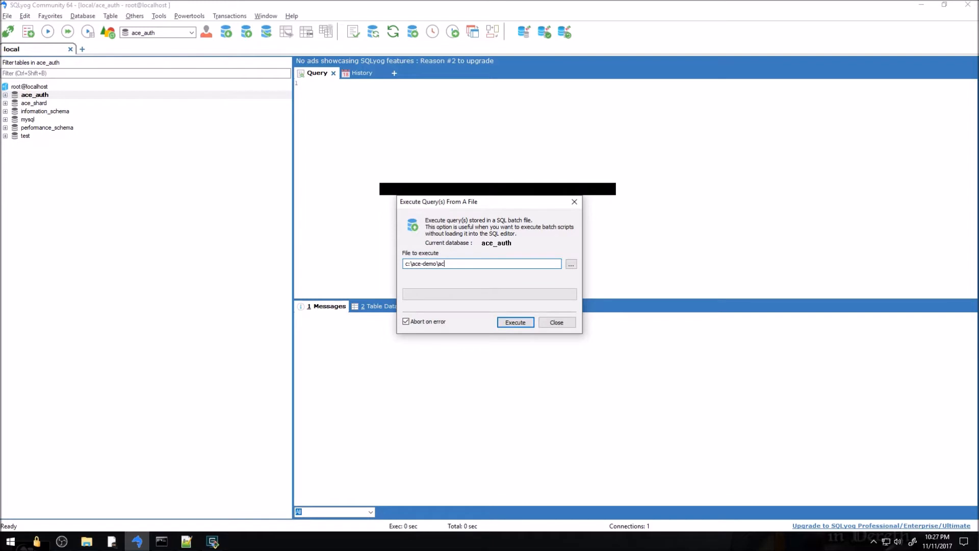
Choose c:\ace-demo\ace\Database\Base\AuthenticationBase.sql as the script file
left_click(569, 265)
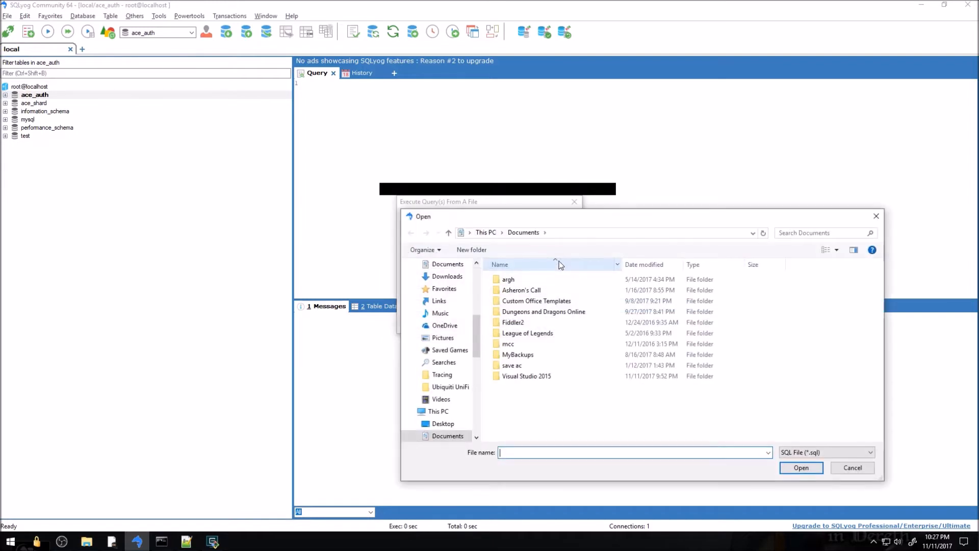
left_click(572, 232)
type("c")
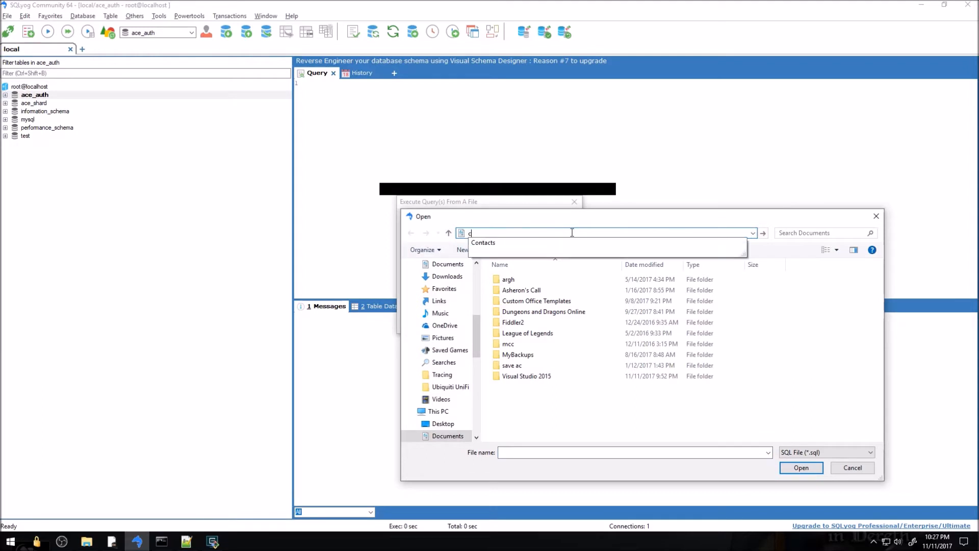
type(":\\a")
key("Down")
key("Down")
type("\\ace")
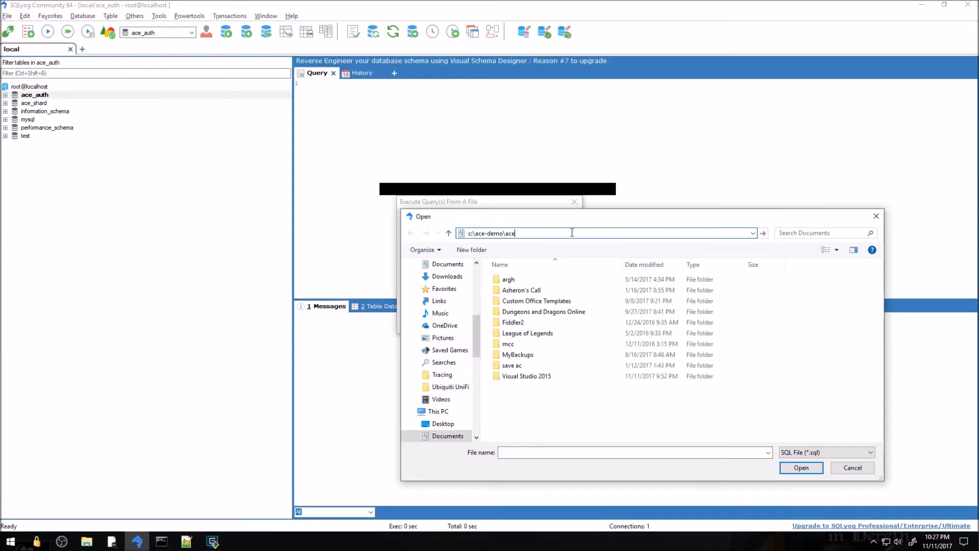
key("Return")
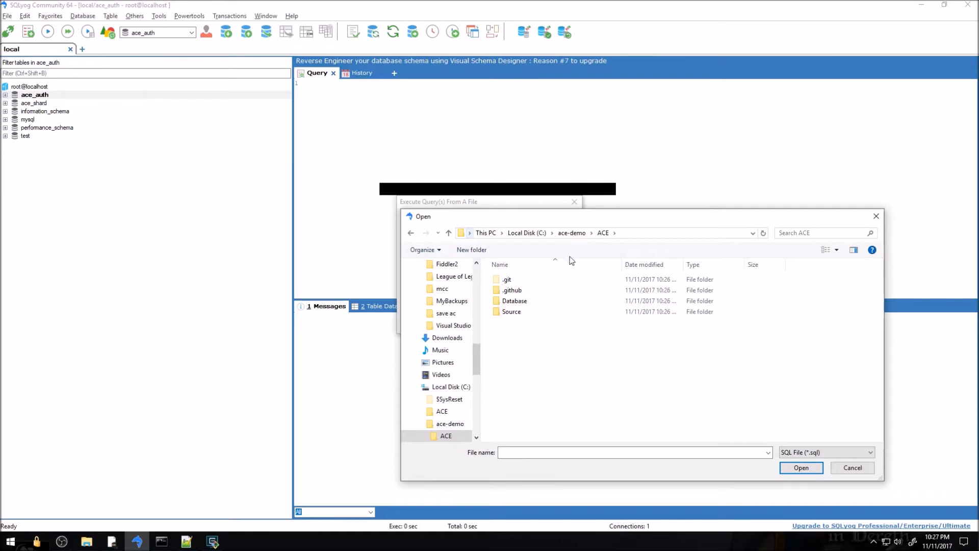
double_click(523, 302)
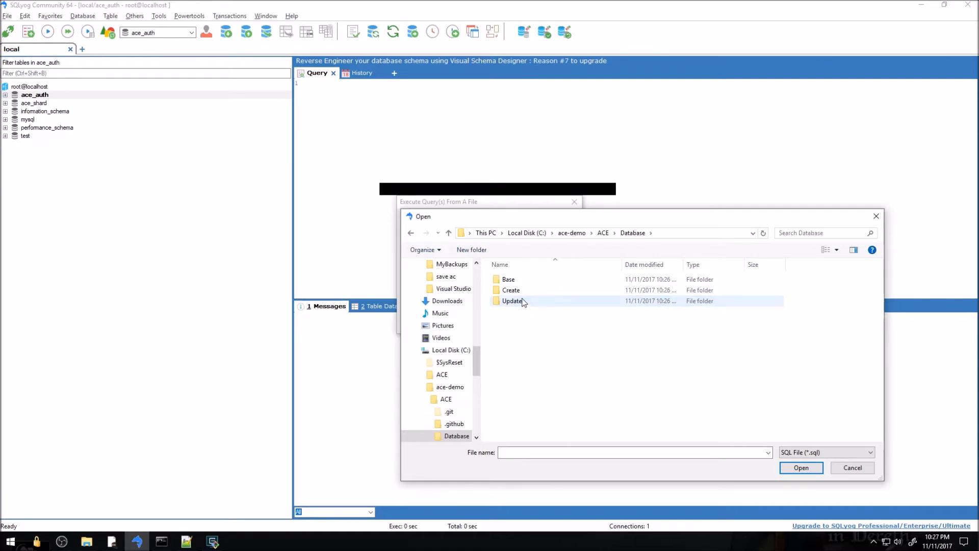
double_click(515, 281)
left_click(517, 285)
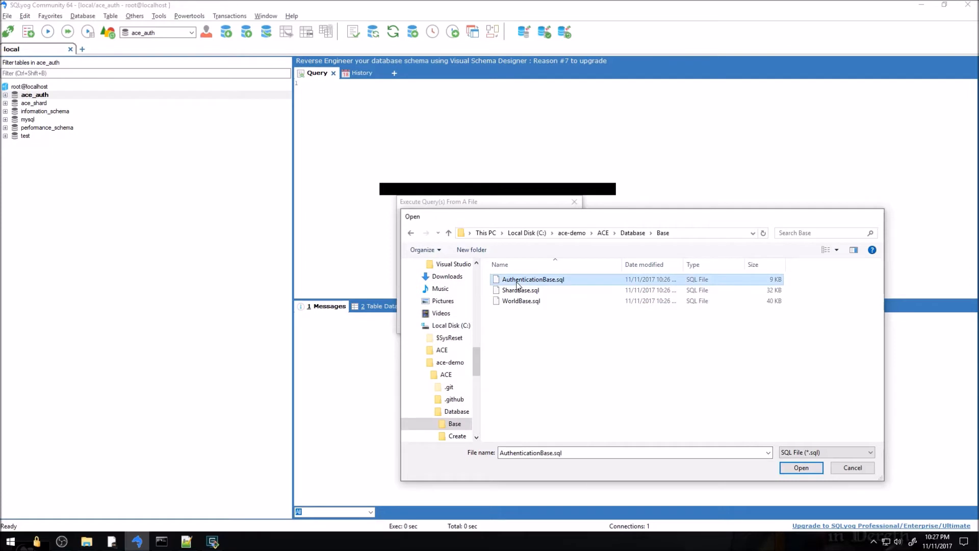
double_click(517, 284)
Execute the script on ace_auth, confirm, and close the finished 82-query import
left_click(524, 325)
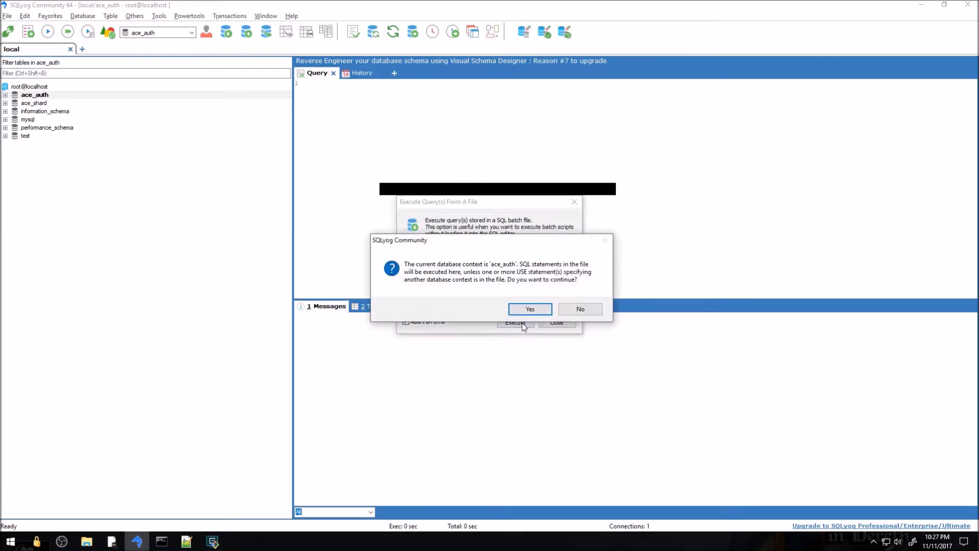
left_click(520, 310)
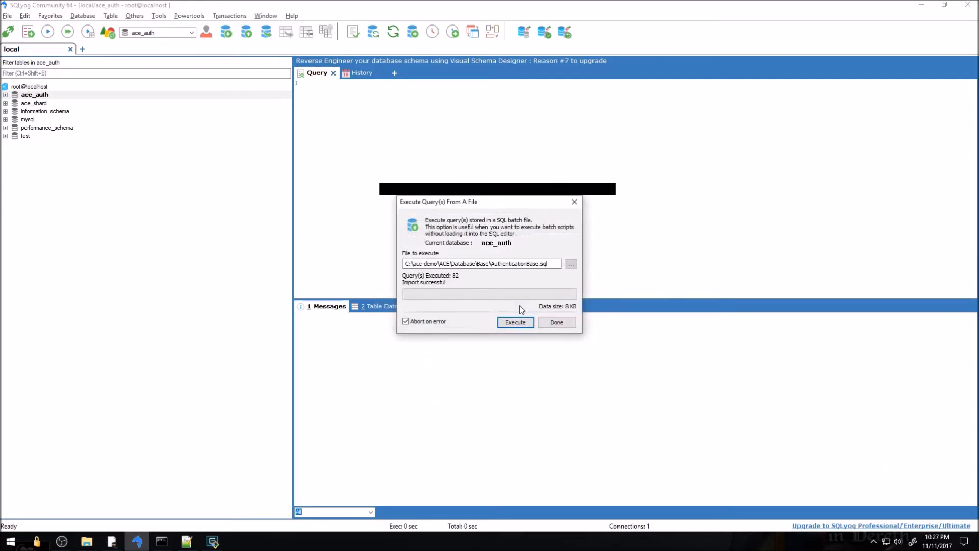
left_click(555, 321)
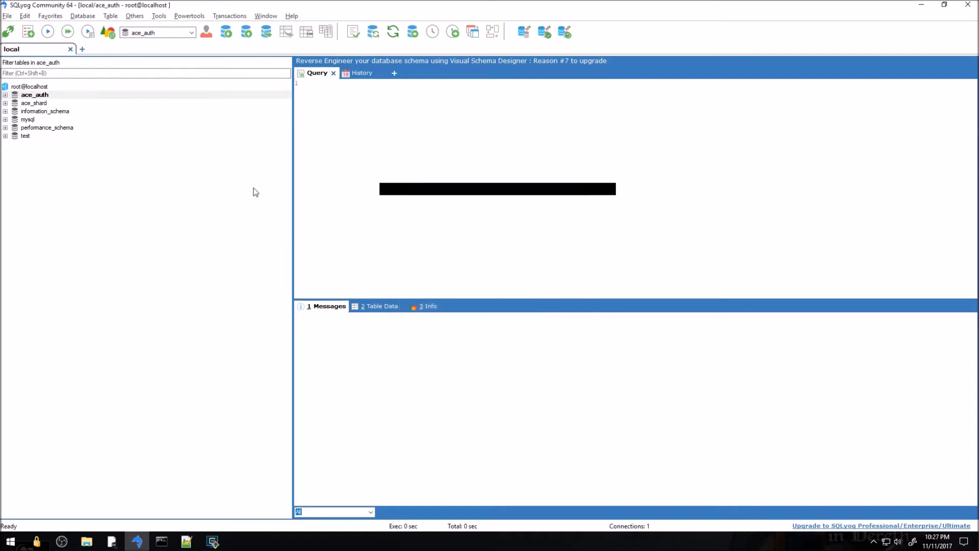
left_click(37, 104)
Open Execute SQL Script for ace_shard and choose Database\Base\ShardBase.sql
right_click(36, 102)
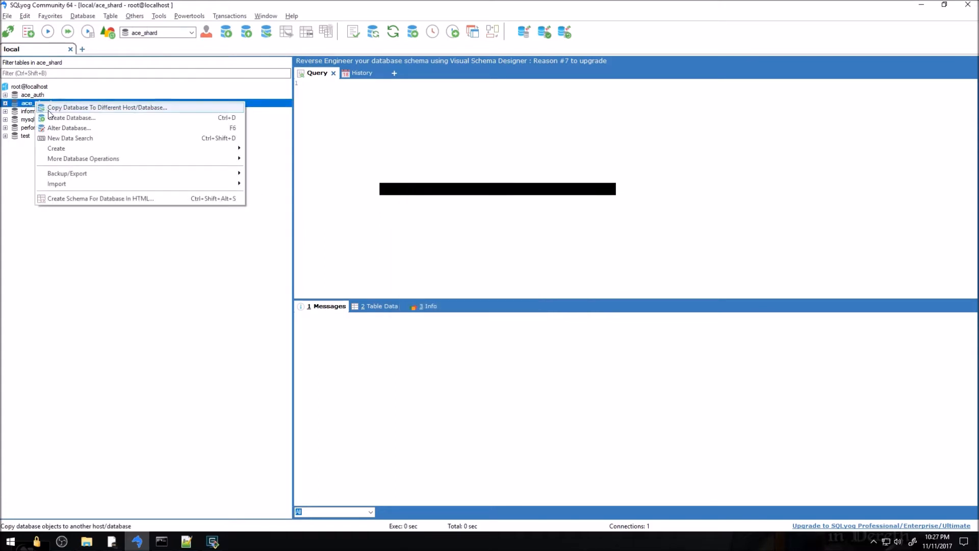
mouse_move(237, 184)
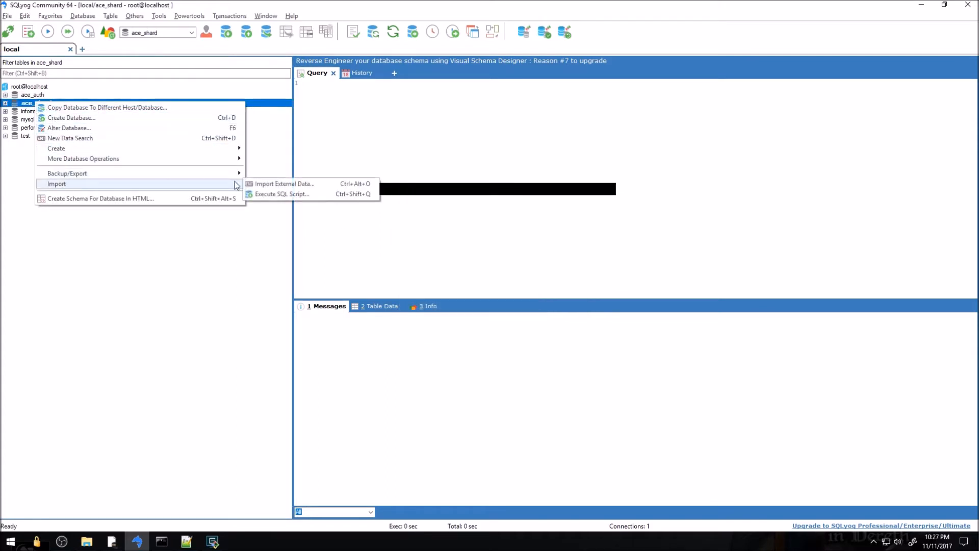
left_click(282, 194)
left_click(571, 264)
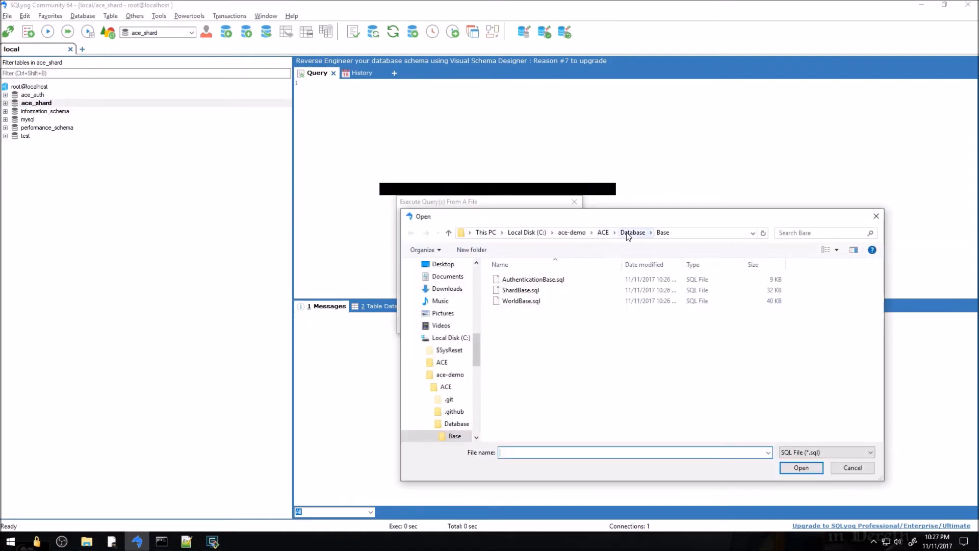
left_click(628, 235)
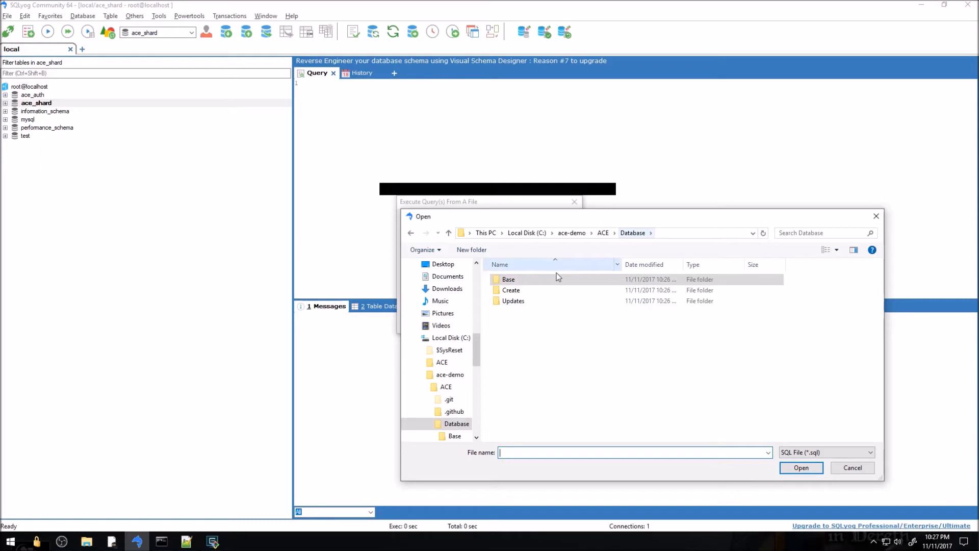
double_click(513, 281)
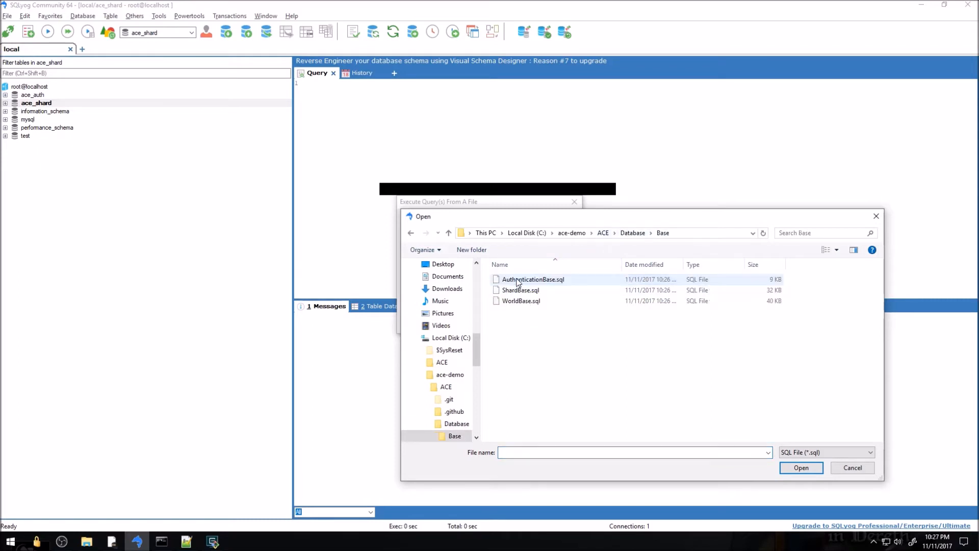
left_click(516, 291)
double_click(517, 291)
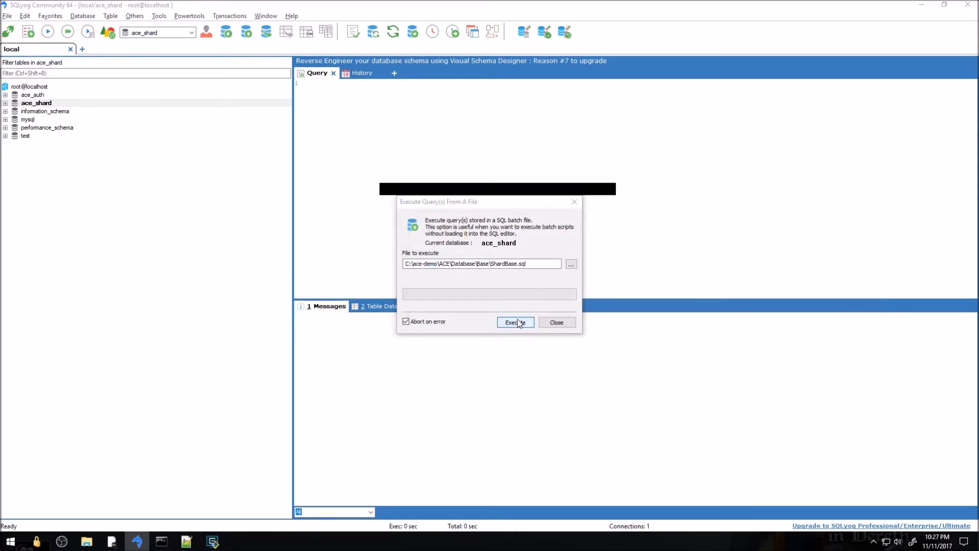
Execute ShardBase.sql on ace_shard (269 queries) and return to the GitHub page
left_click(515, 322)
left_click(525, 309)
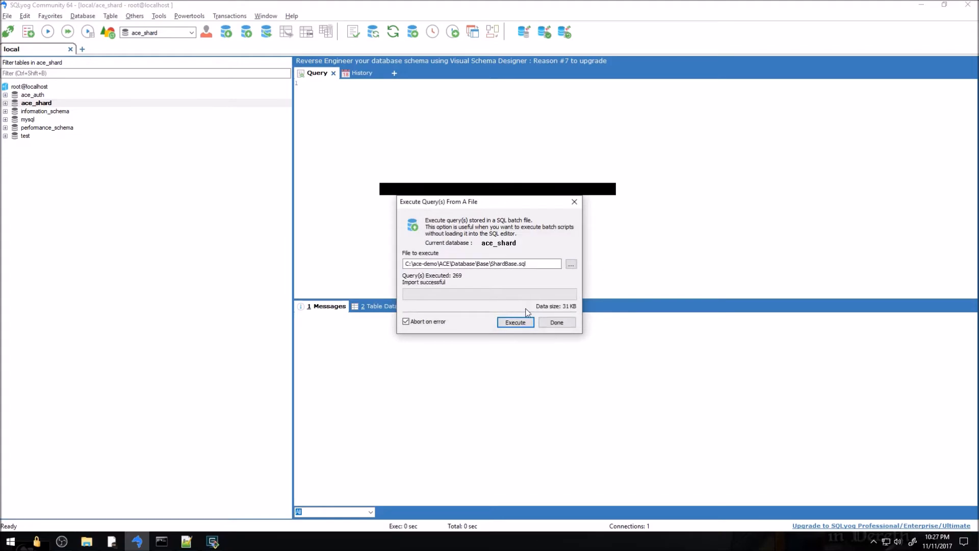
left_click(557, 323)
key("alt+Tab")
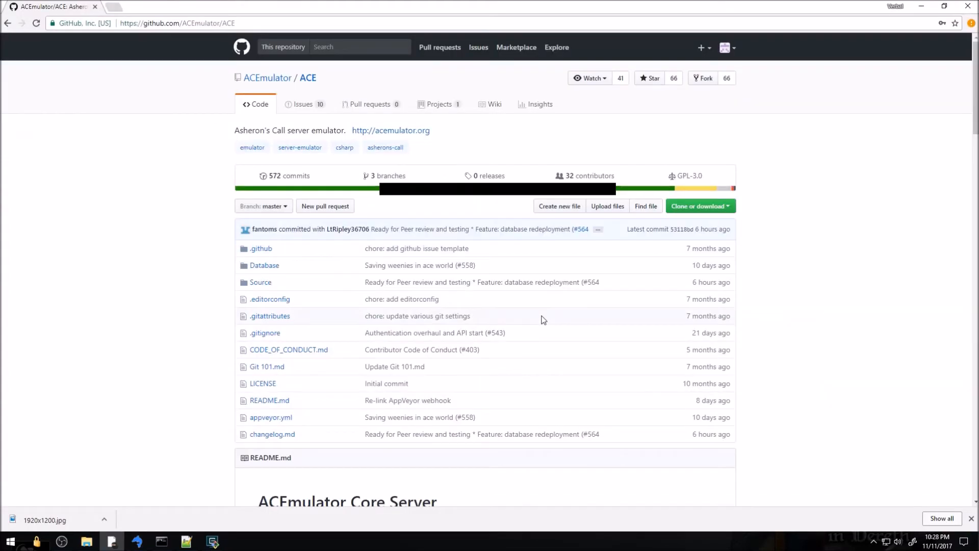
Scroll the README to Getting Started and highlight the Authentication SQL updates step
scroll(430, 306, "down", 10)
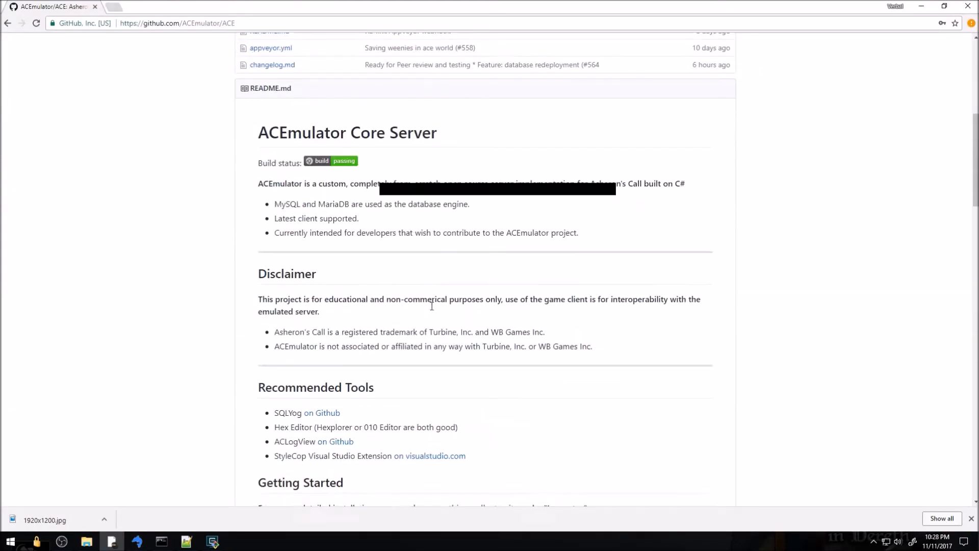
scroll(430, 306, "down", 3)
left_click_drag(338, 237, 431, 237)
left_click(317, 253)
triple_click(297, 250)
left_click(347, 269)
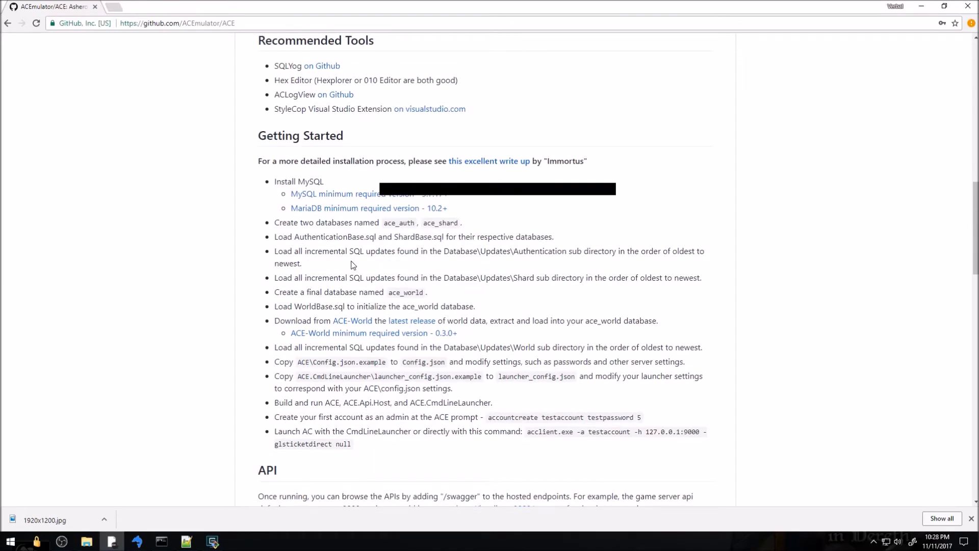
key("alt+Tab")
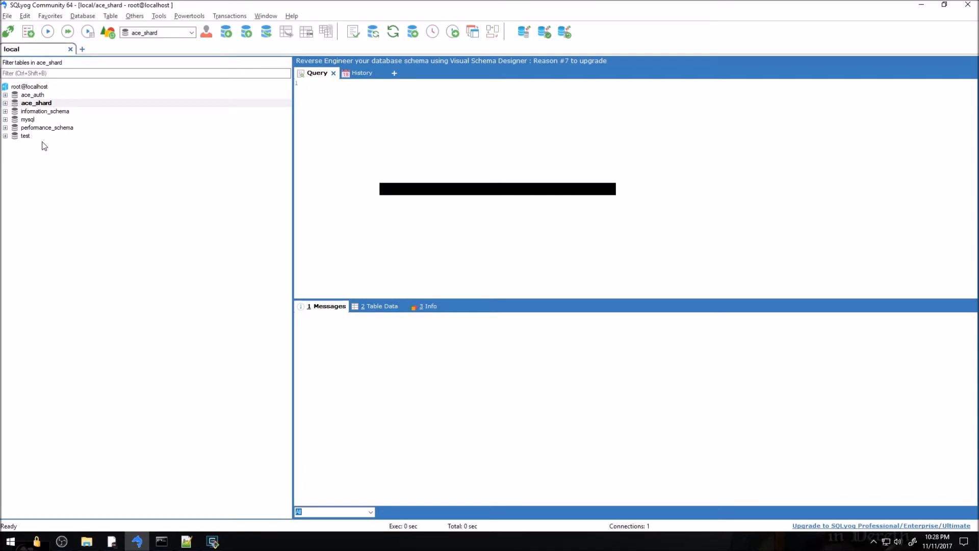
Open the C:\ace-demo ACE project folder in File Explorer
left_click(87, 541)
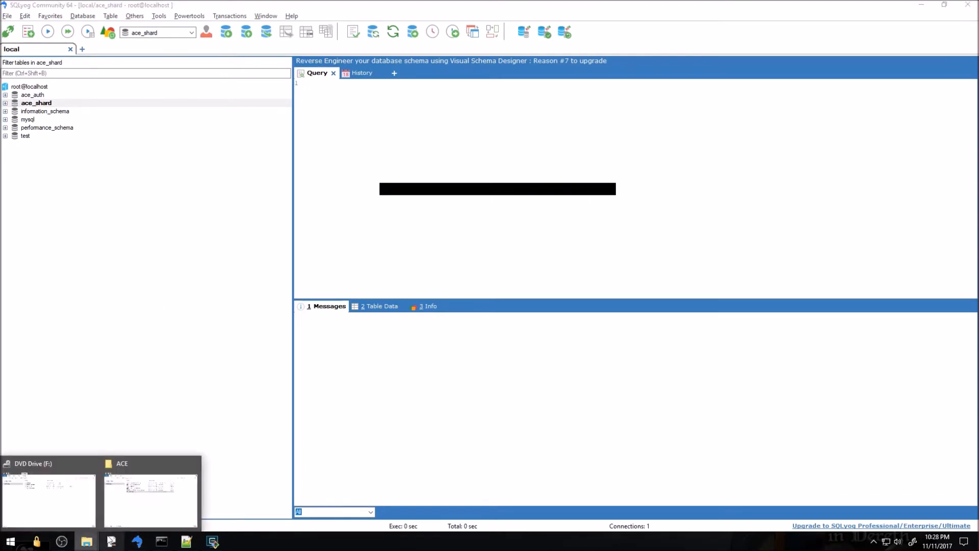
left_click(143, 503)
left_click(197, 492)
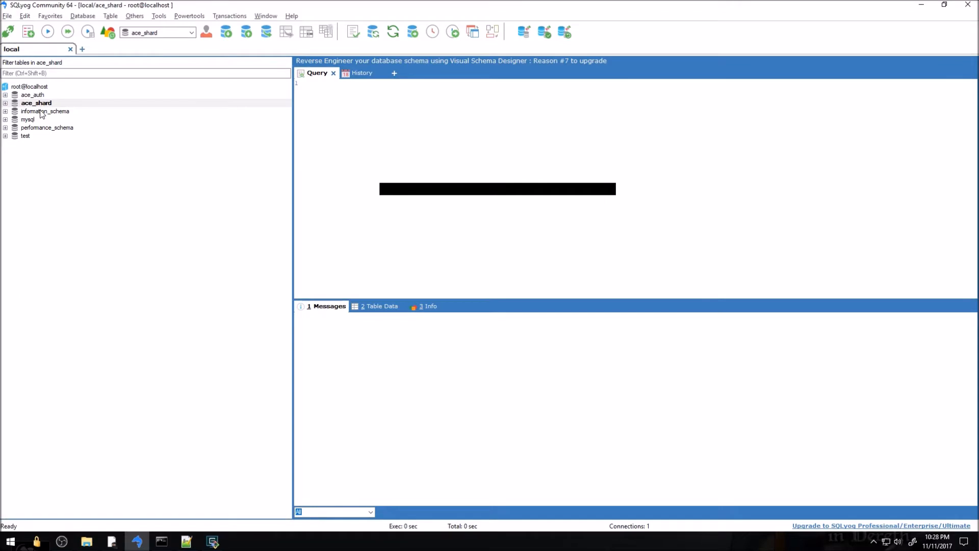
key("super+r")
type("https://github.com/ACEmulator/ACE")
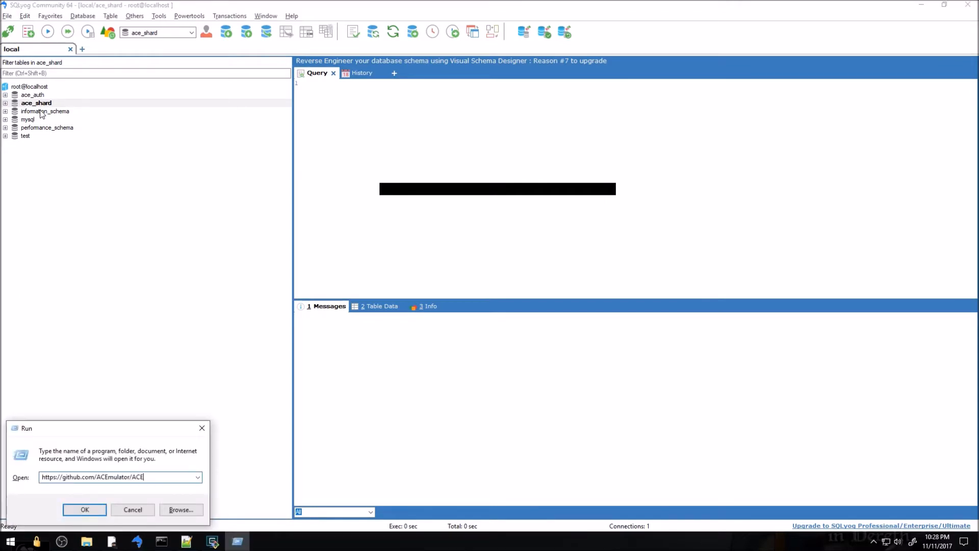
key("ctrl+a")
type("c:\\")
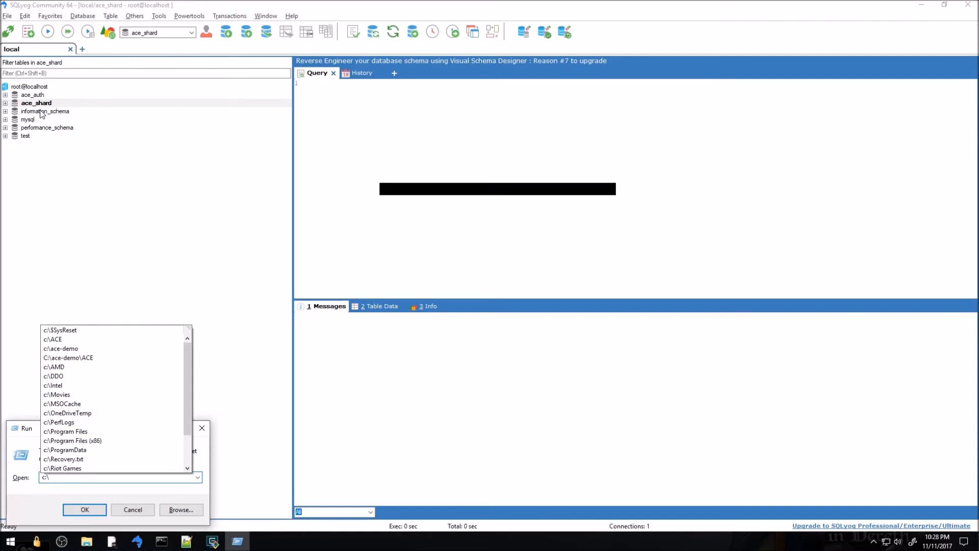
left_click(92, 359)
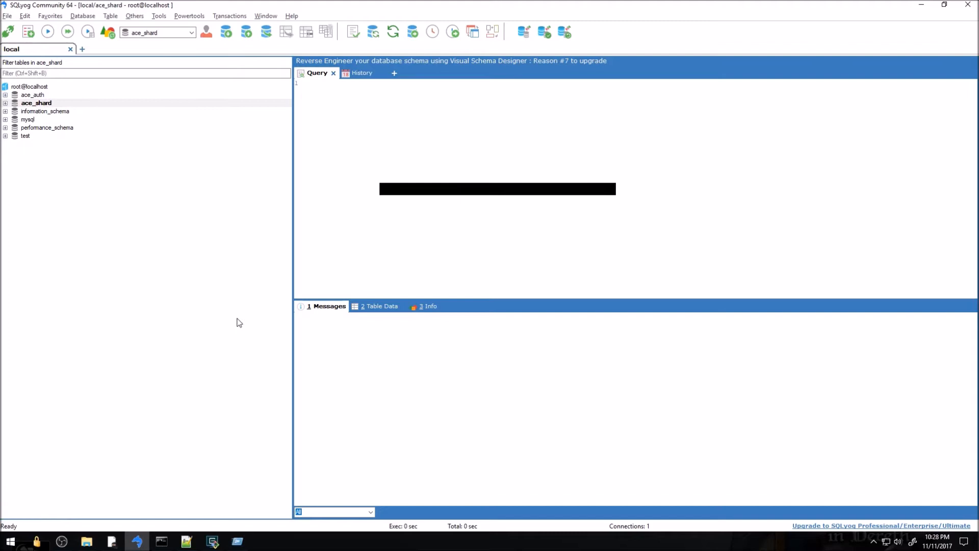
Browse Database\Updates\Authentication and Shard, each containing only updates.txt
left_click(239, 541)
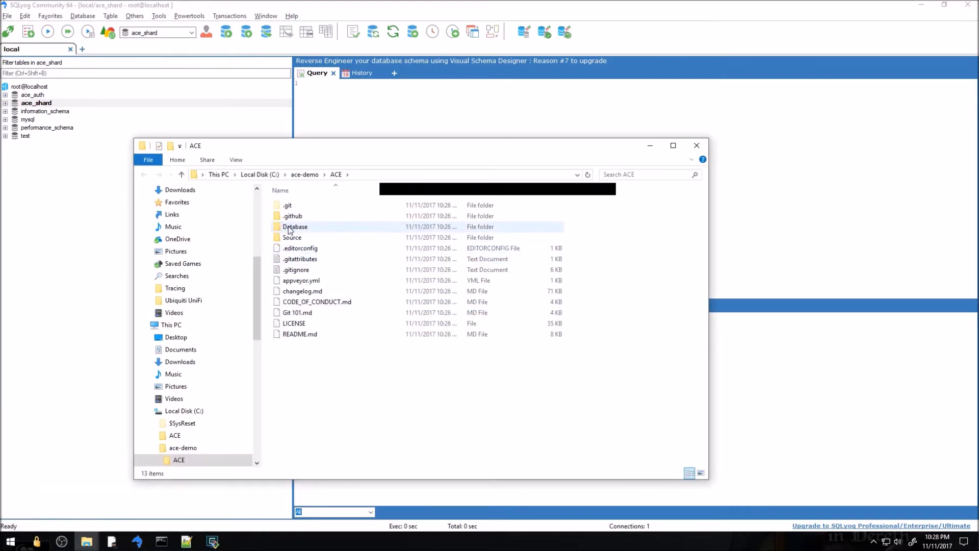
double_click(295, 227)
double_click(298, 226)
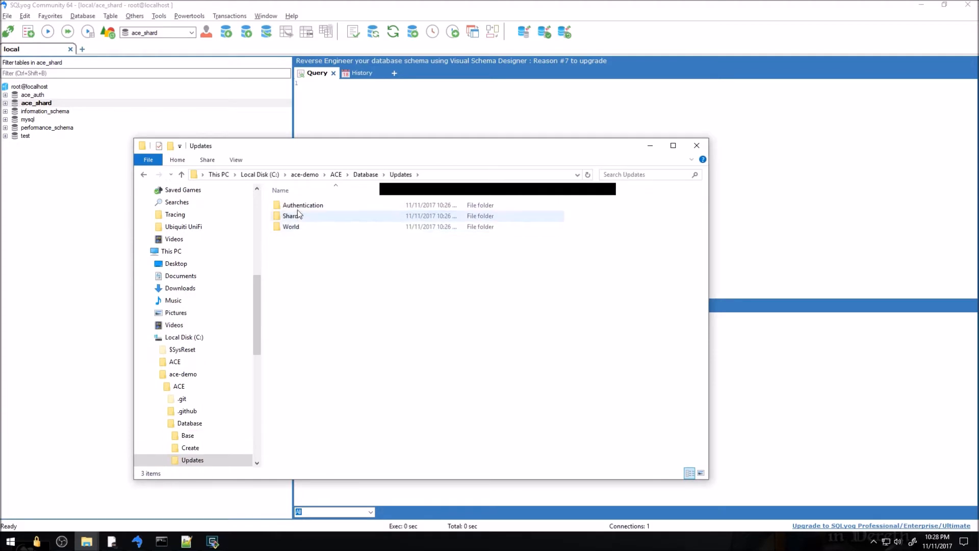
double_click(299, 206)
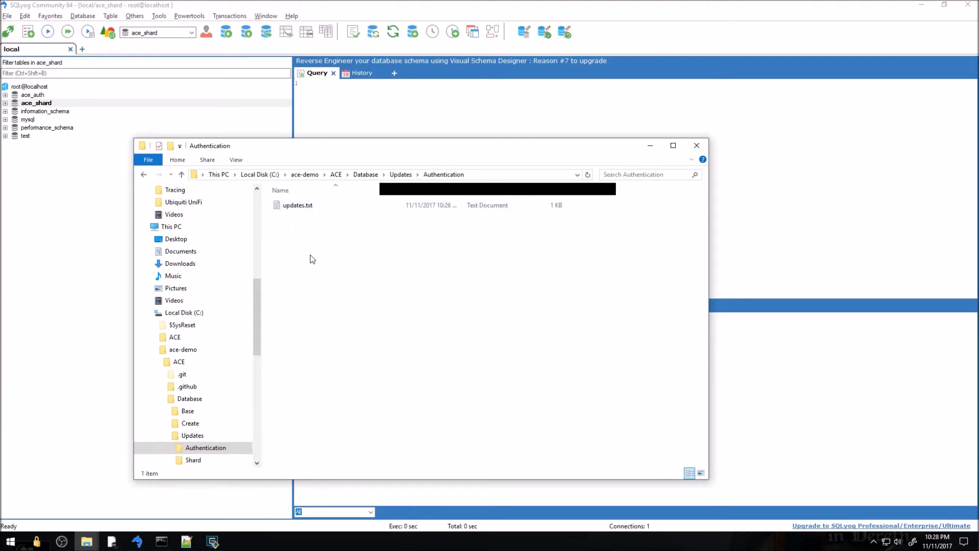
left_click(207, 460)
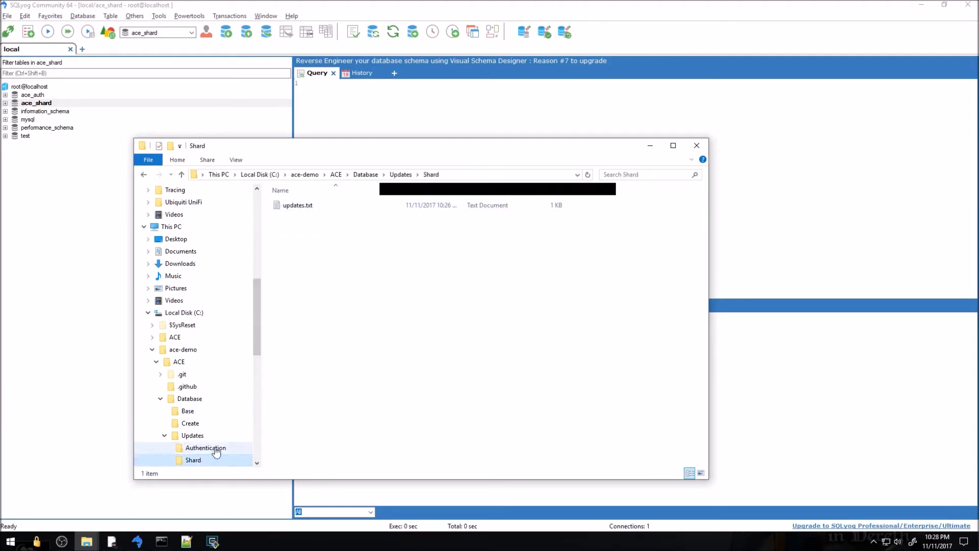
Mark the README step about creating ace_world, then open root@localhost's context menu
left_click(103, 397)
key("alt+Tab")
key("alt+Tab")
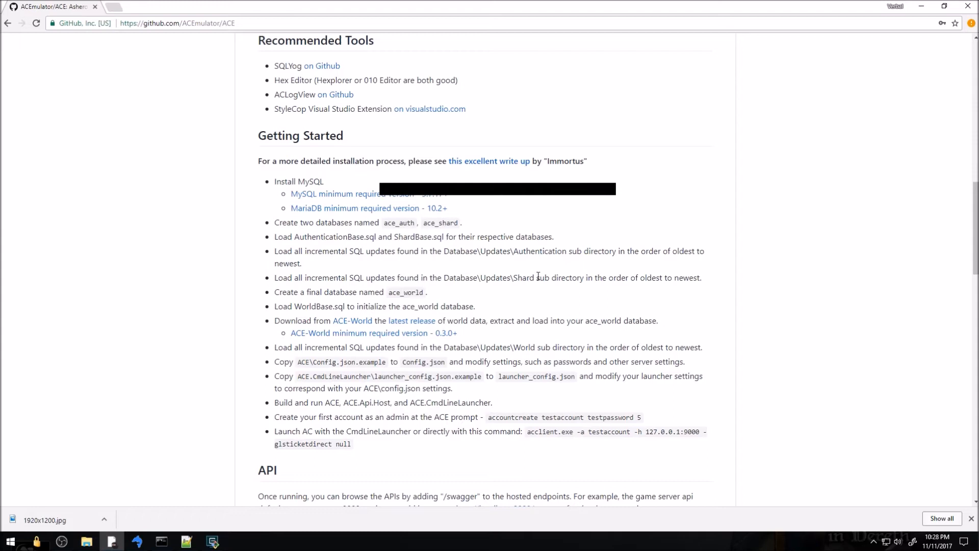
left_click_drag(273, 296, 436, 298)
key("alt+Tab")
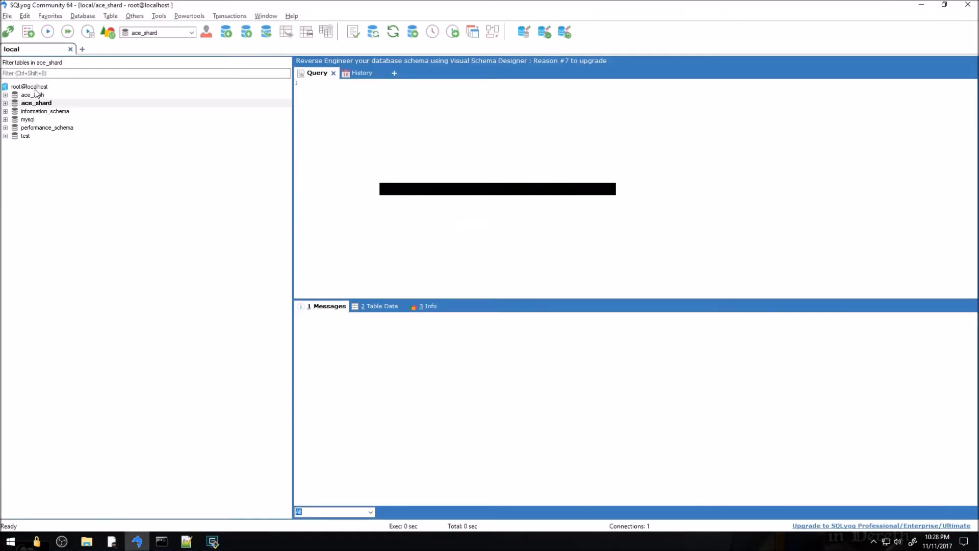
right_click(31, 86)
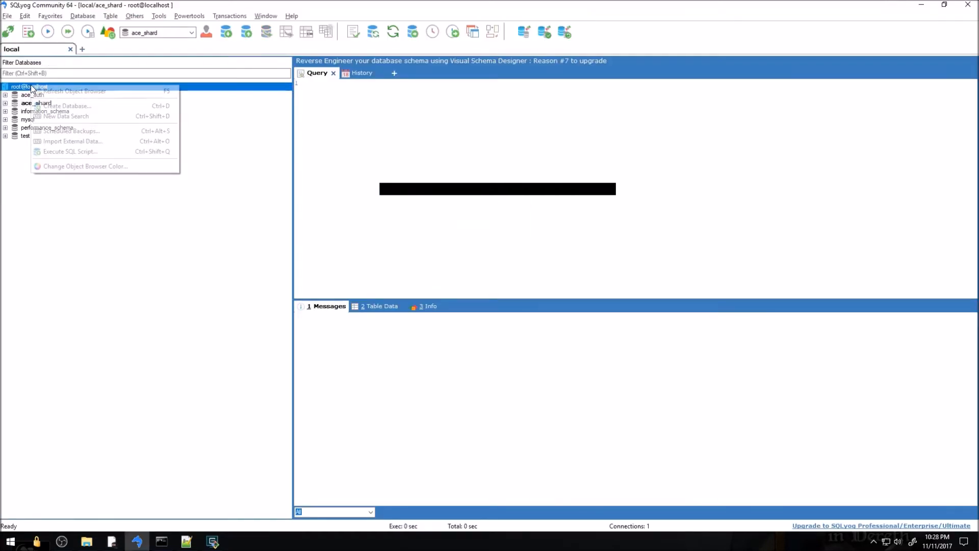
Create the ace_world database and mark the README's WorldBase.sql loading step
left_click(66, 107)
type("ace_world")
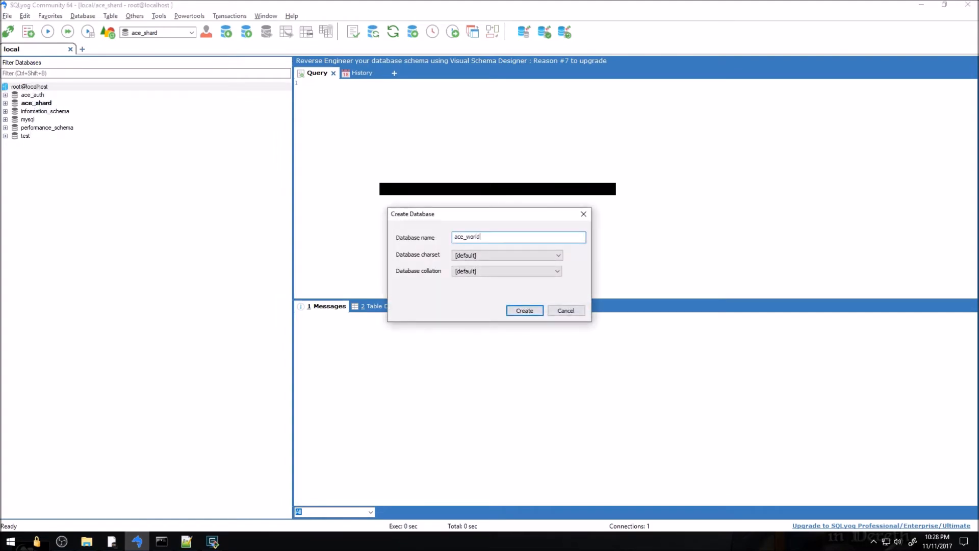
key("Return")
key("alt+Tab")
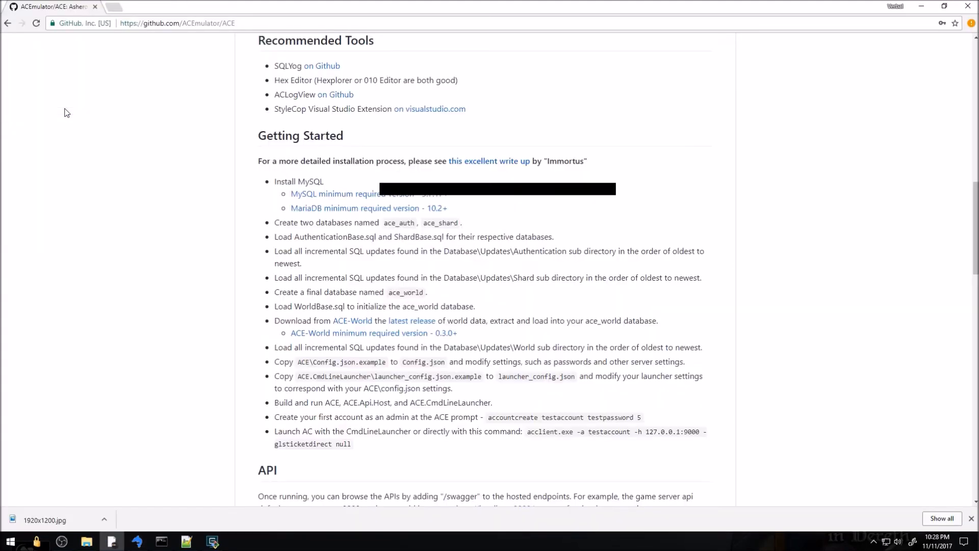
left_click_drag(289, 306, 419, 306)
key("alt+Tab")
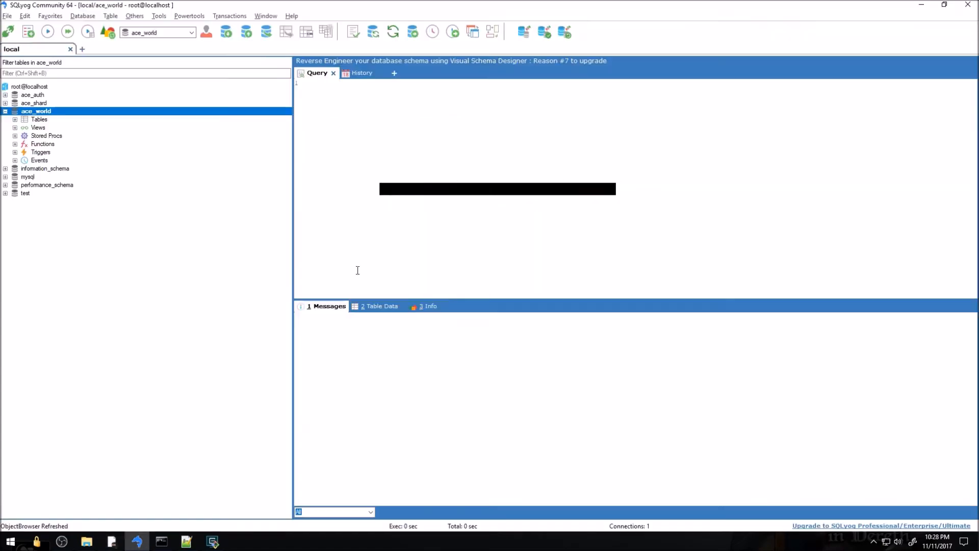
Run WorldBase.sql against ace_world, completing 331 queries successfully
right_click(25, 112)
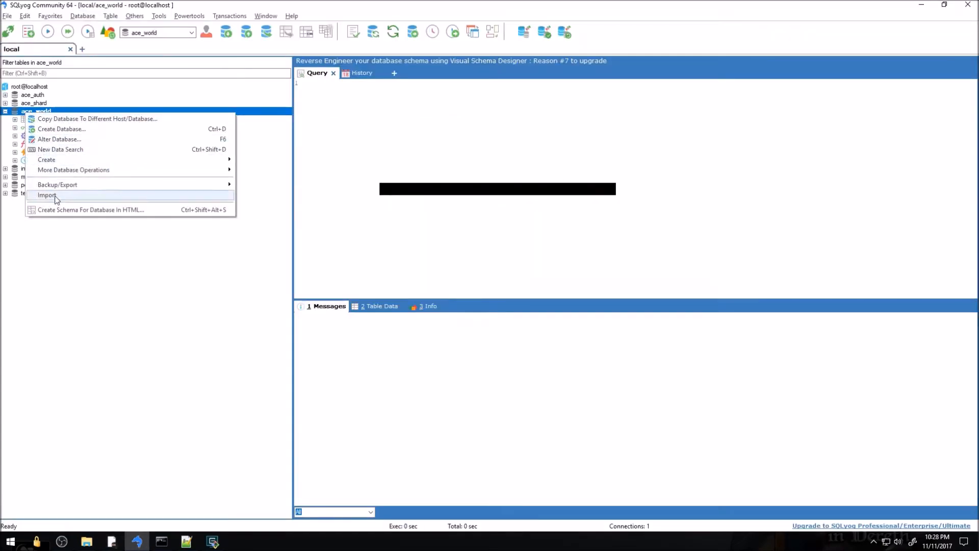
mouse_move(66, 198)
left_click(311, 204)
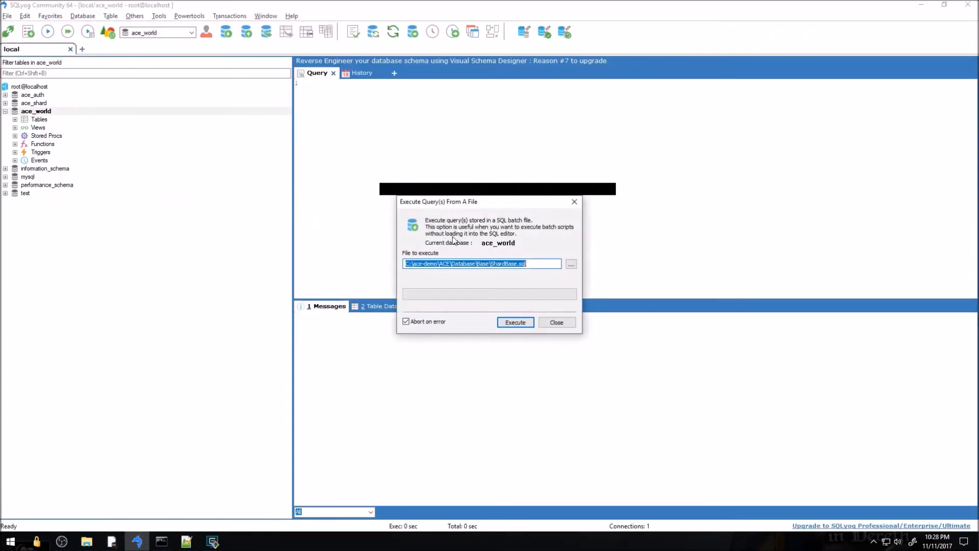
left_click(570, 265)
double_click(531, 303)
left_click(525, 321)
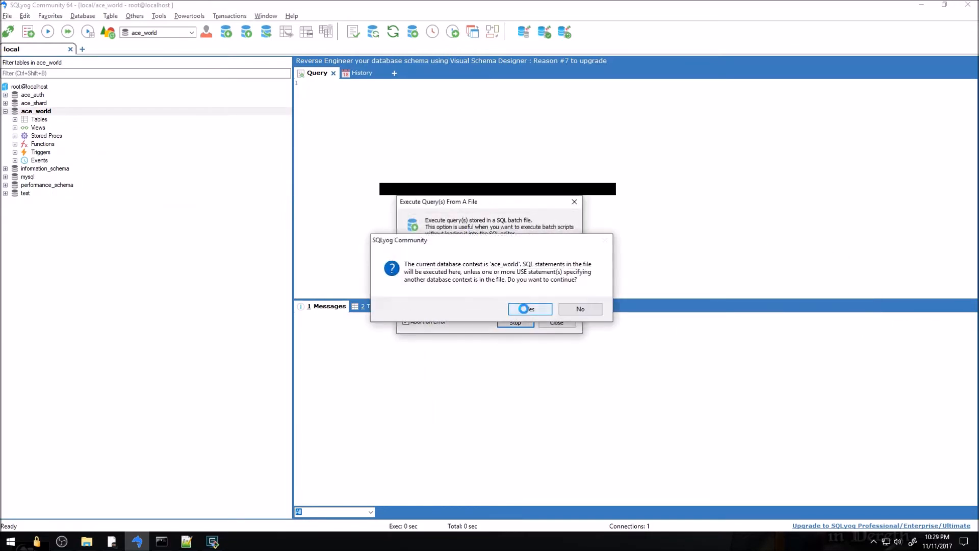
left_click(523, 308)
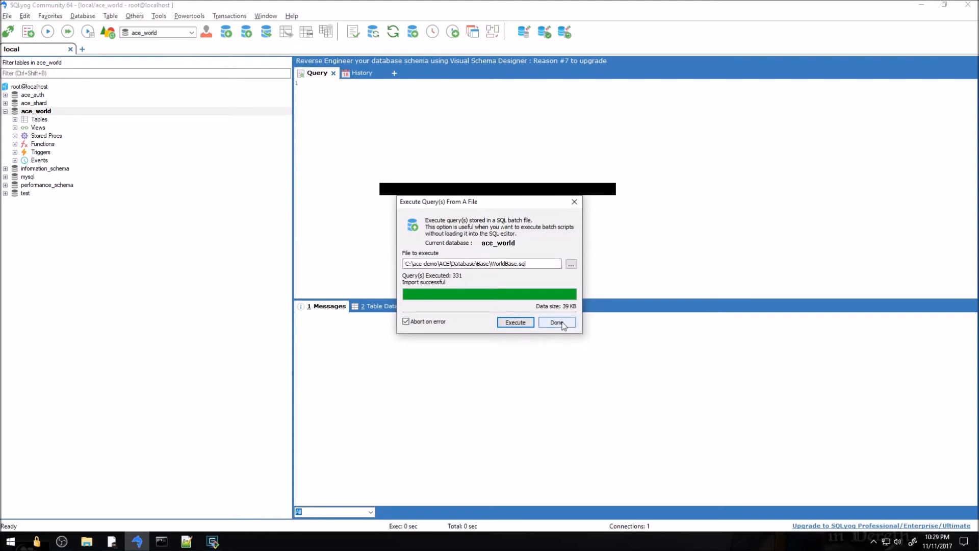
left_click(557, 322)
key("alt+Tab")
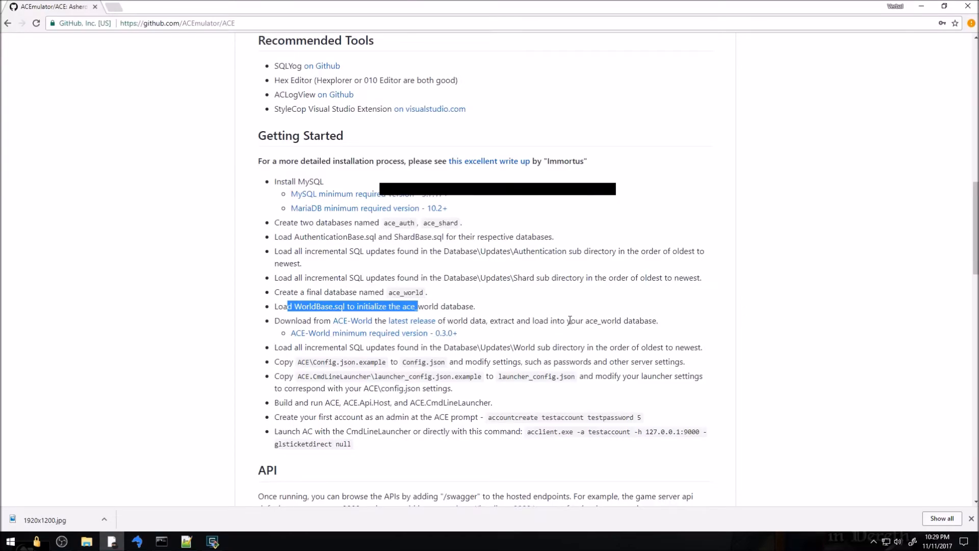
Mark the README step on extracting world data and bring up the ACE folder
left_click_drag(512, 322, 654, 321)
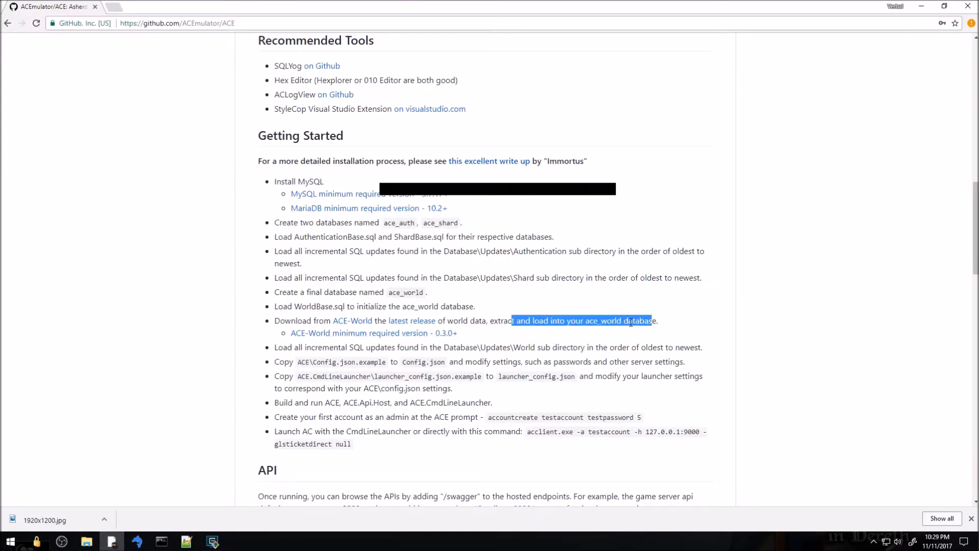
left_click(482, 330)
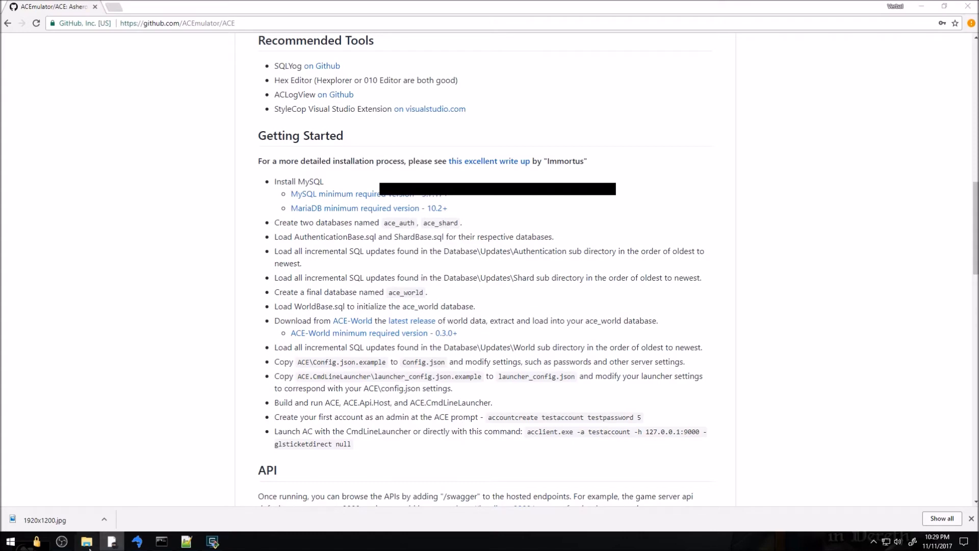
mouse_move(91, 546)
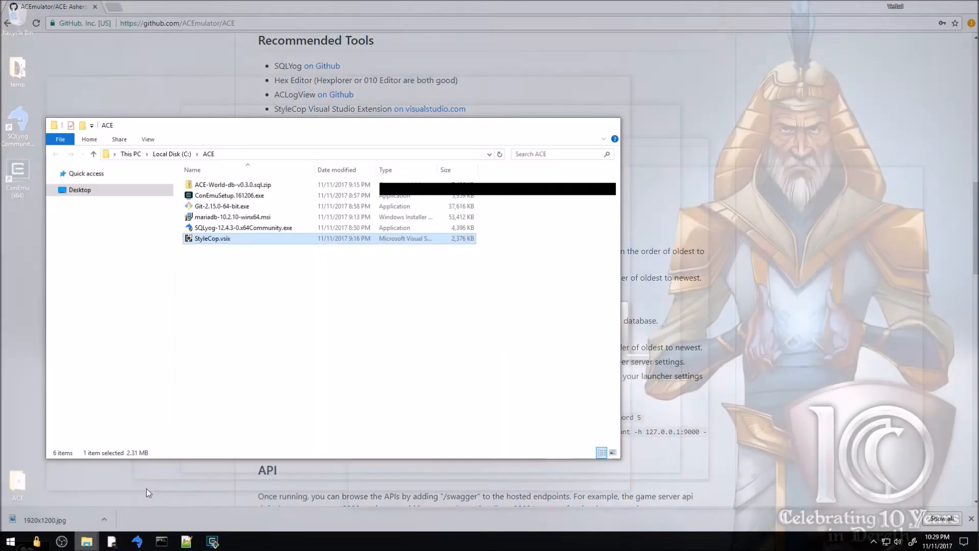
left_click(146, 489)
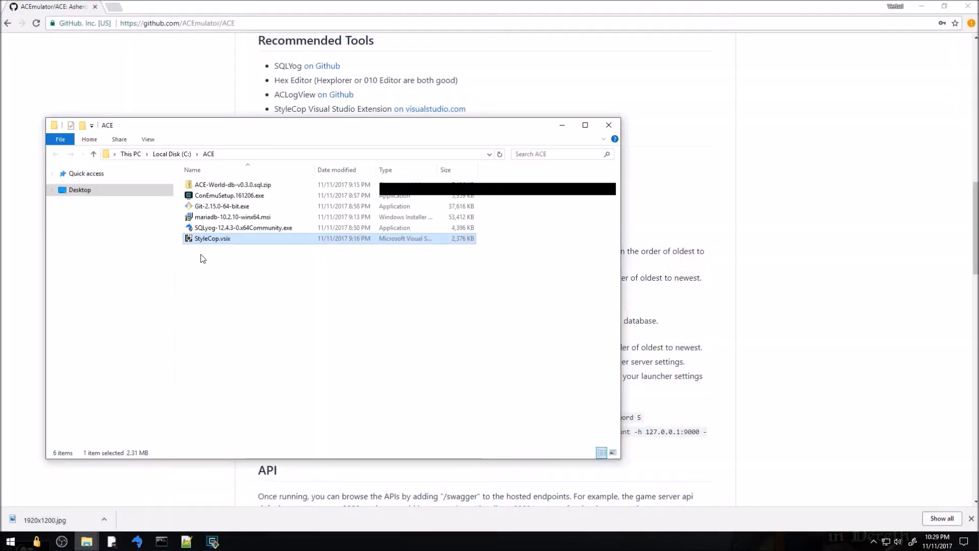
Extract ACE-World-db-v0.3.0.sql.zip into its own folder and copy that folder's path
left_click(220, 185)
right_click(220, 187)
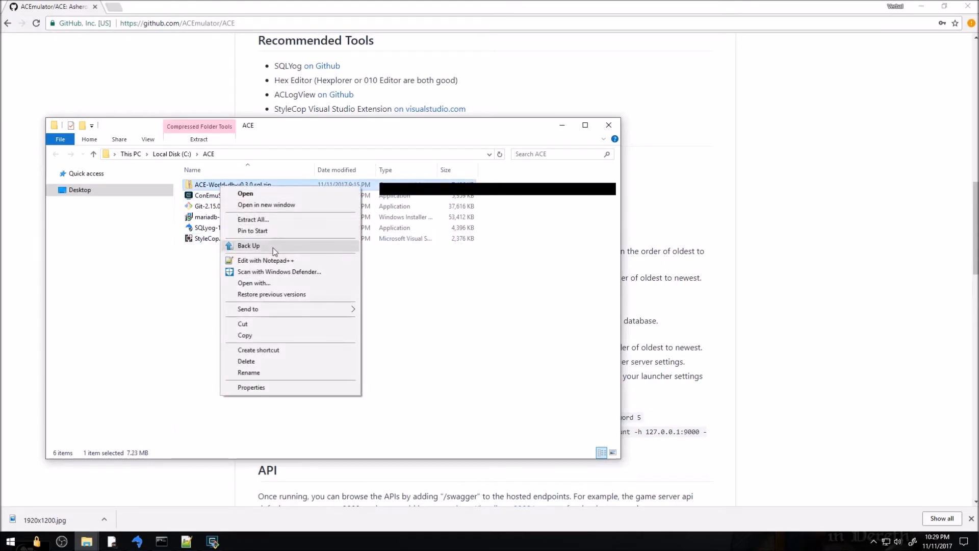
mouse_move(304, 309)
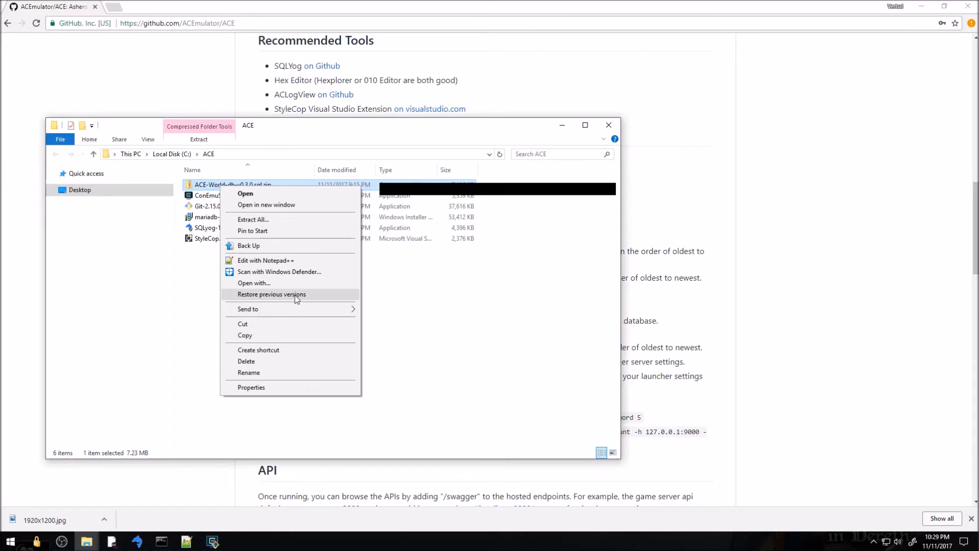
left_click(280, 219)
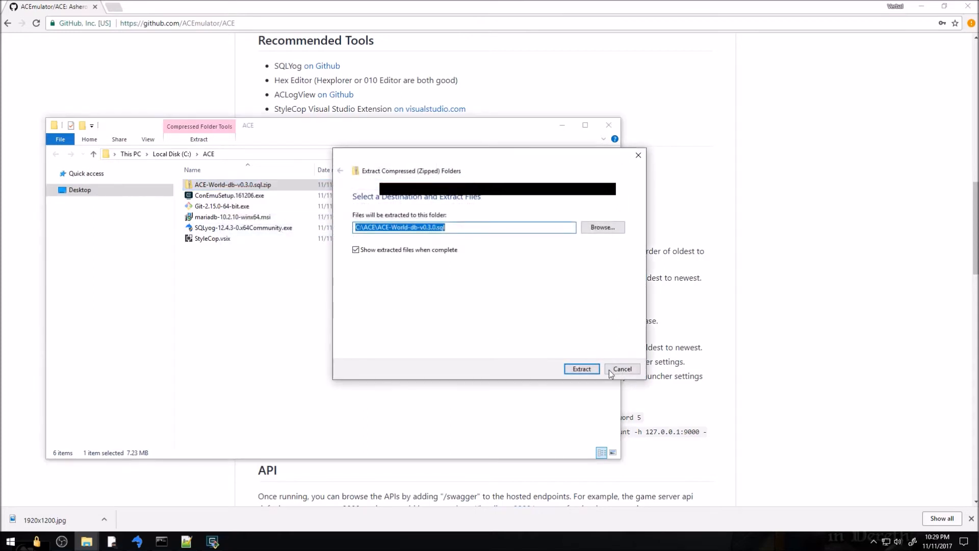
left_click(582, 369)
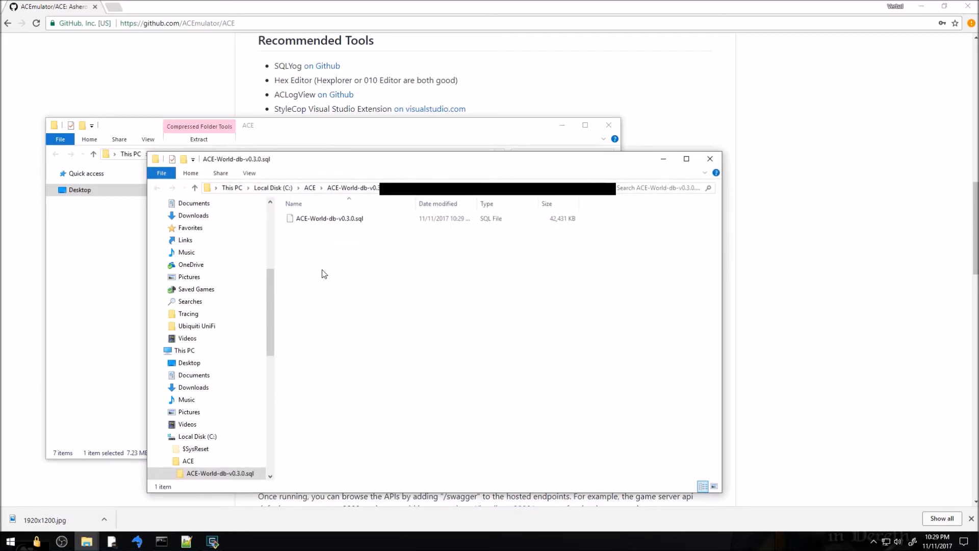
left_click(347, 187)
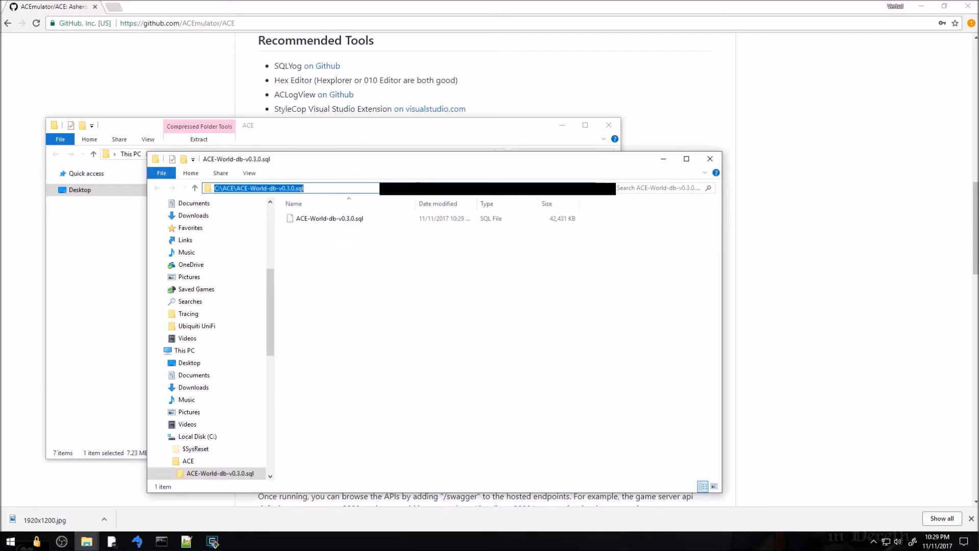
left_click(402, 292)
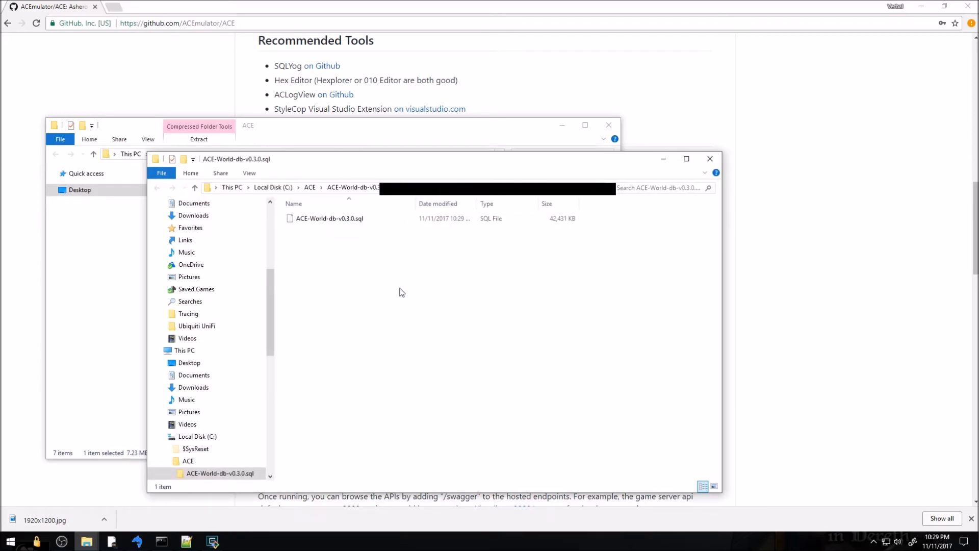
key("alt+Tab")
key("alt+Tab")
key("alt+Tab")
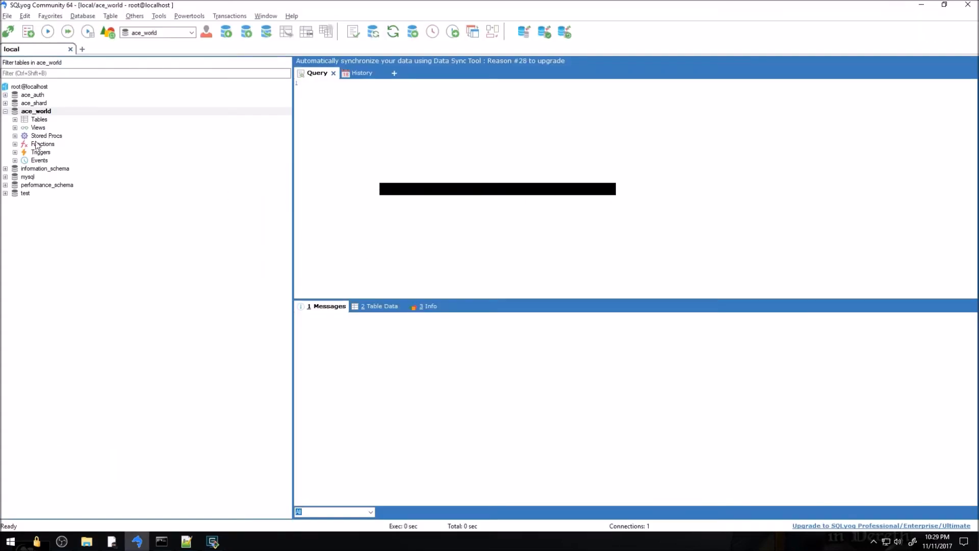
Try running the pasted folder path on ace_world and dismiss the access-denied error
right_click(33, 111)
mouse_move(126, 194)
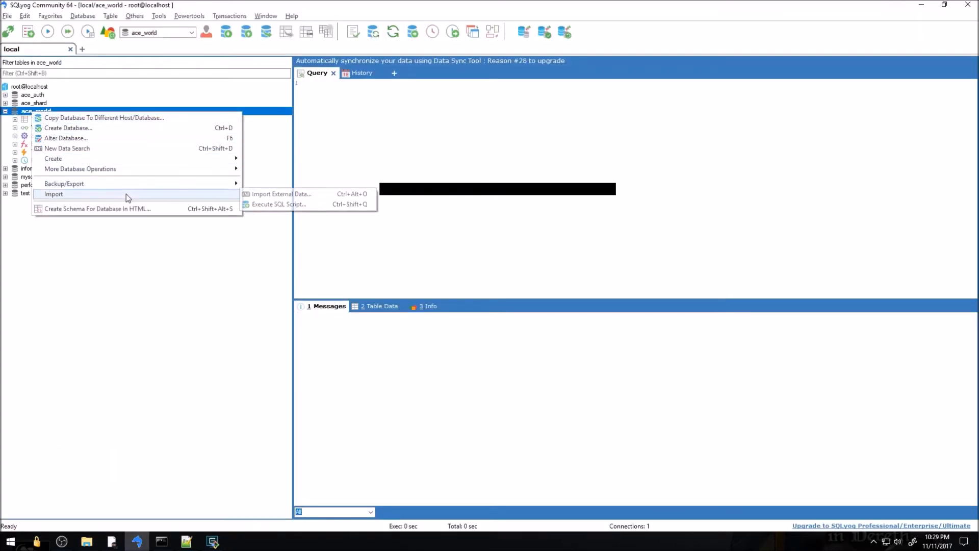
left_click(289, 205)
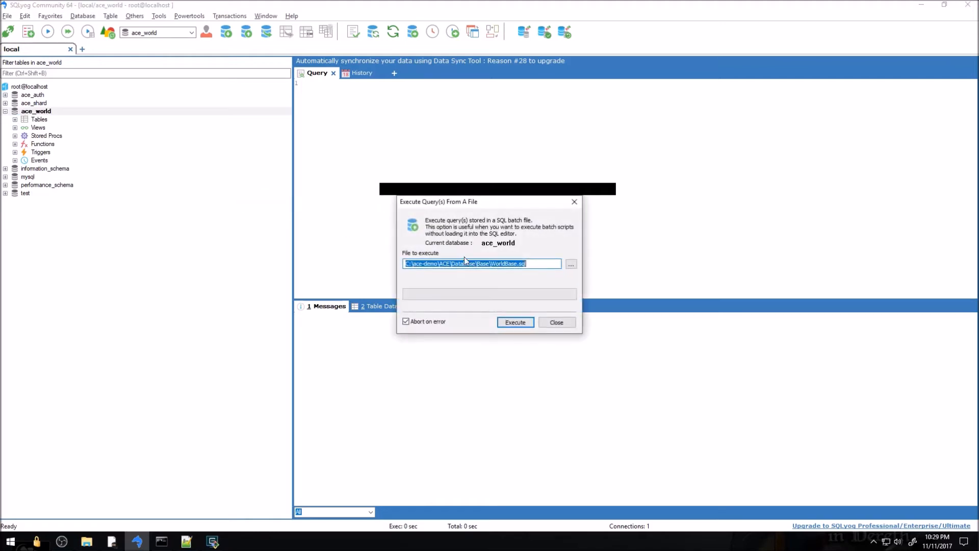
left_click(518, 322)
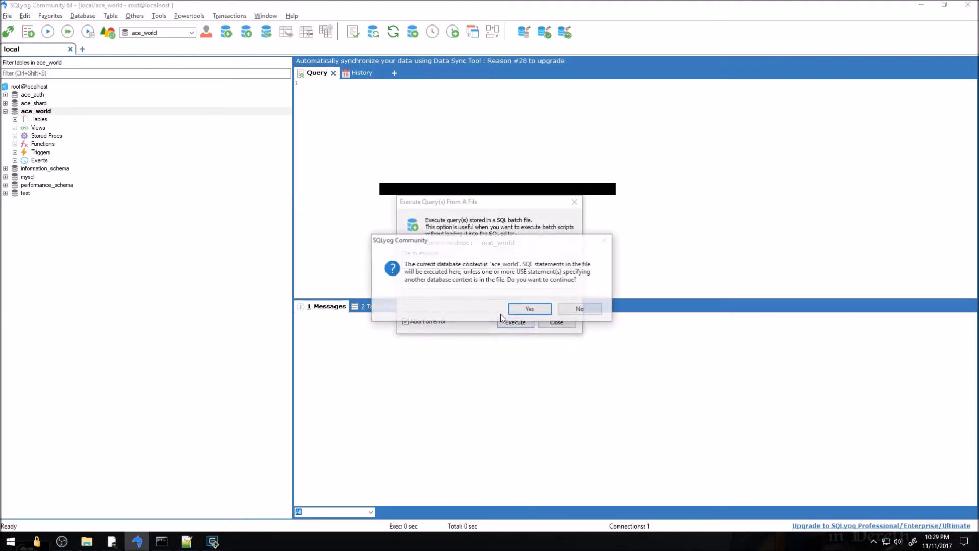
left_click(534, 310)
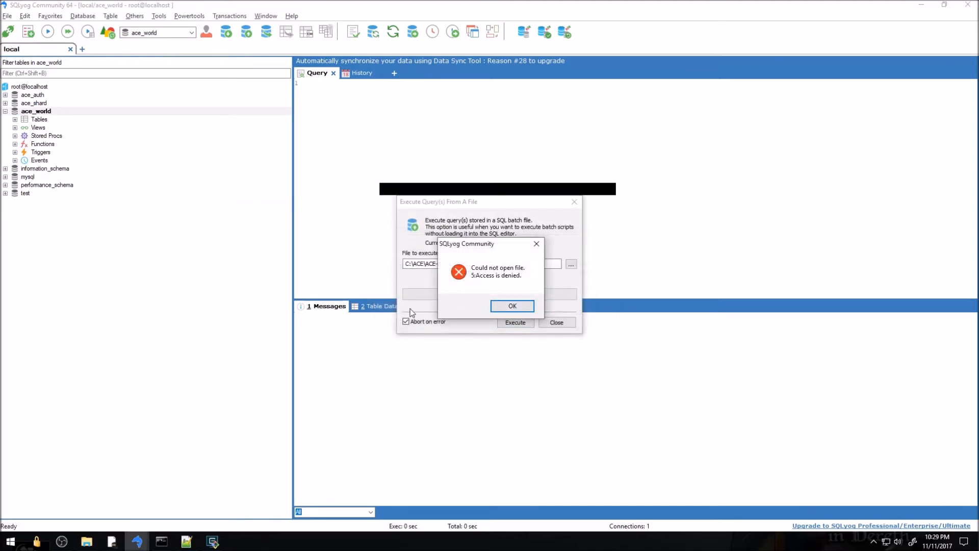
left_click(509, 305)
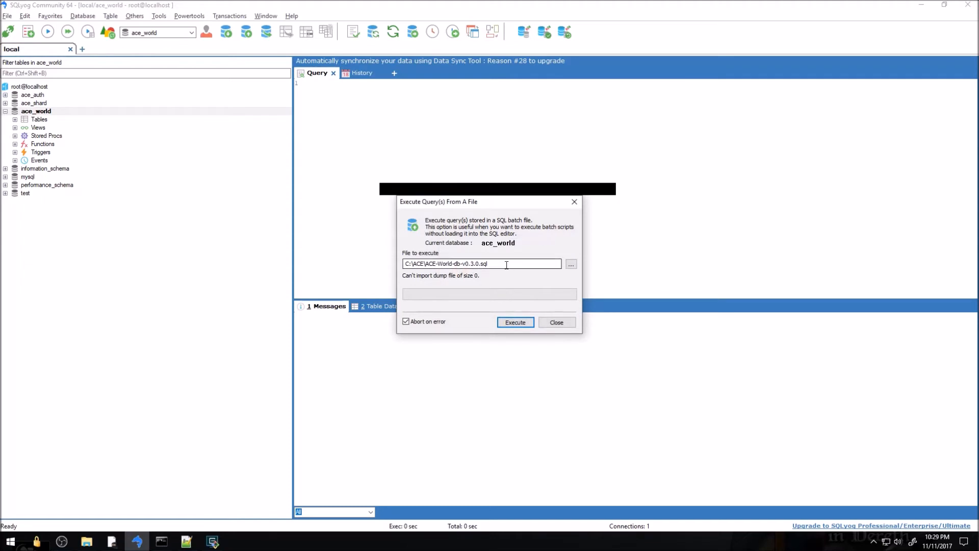
Pick C:\ACE\ACE-World-db-v0.3.0.sql\ACE-World-db-v0.3.0.sql and run it on ace_world
left_click(570, 264)
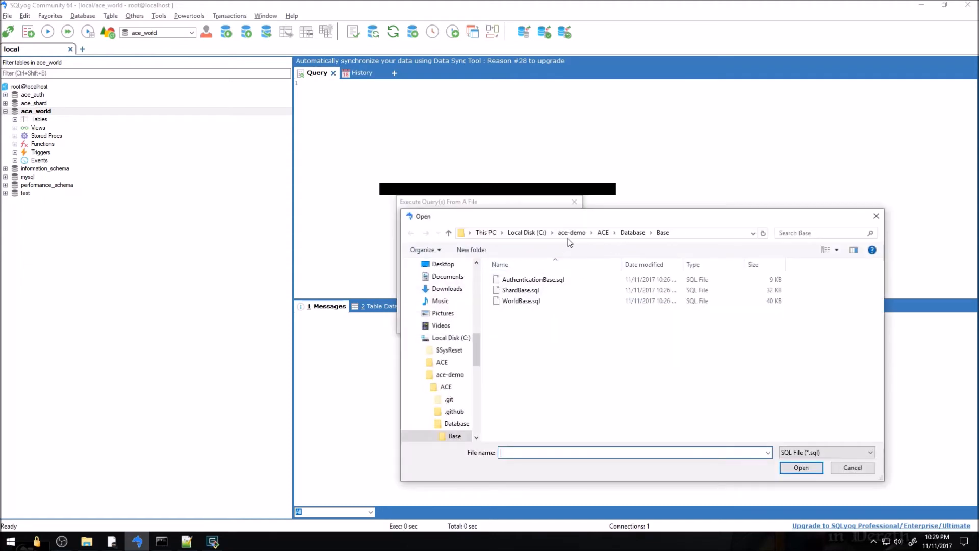
left_click(526, 233)
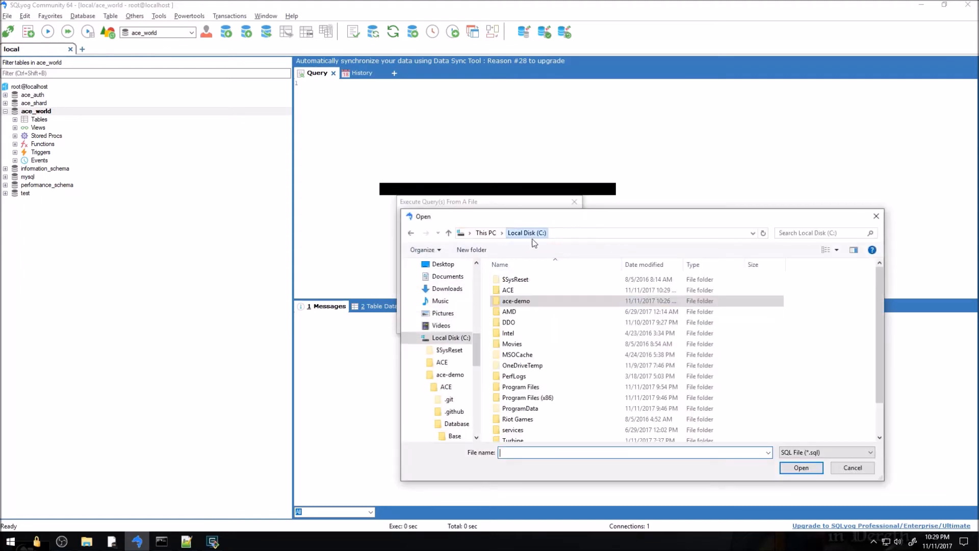
double_click(513, 291)
double_click(523, 281)
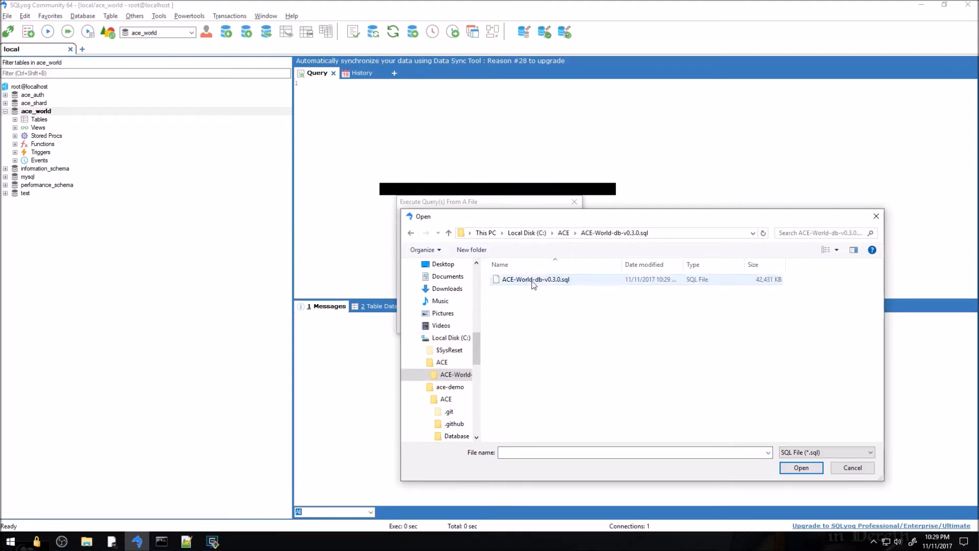
double_click(533, 281)
left_click(518, 324)
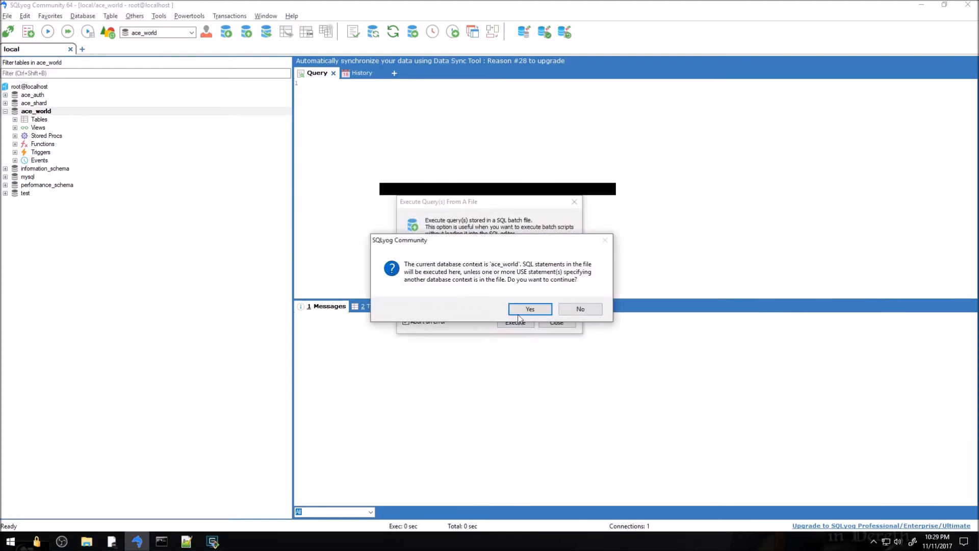
left_click(526, 307)
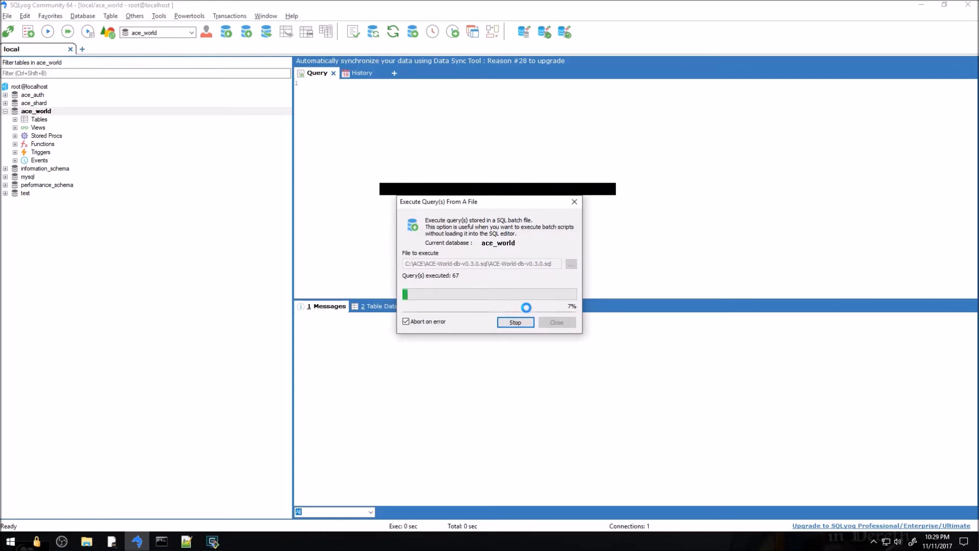
key("alt+Tab")
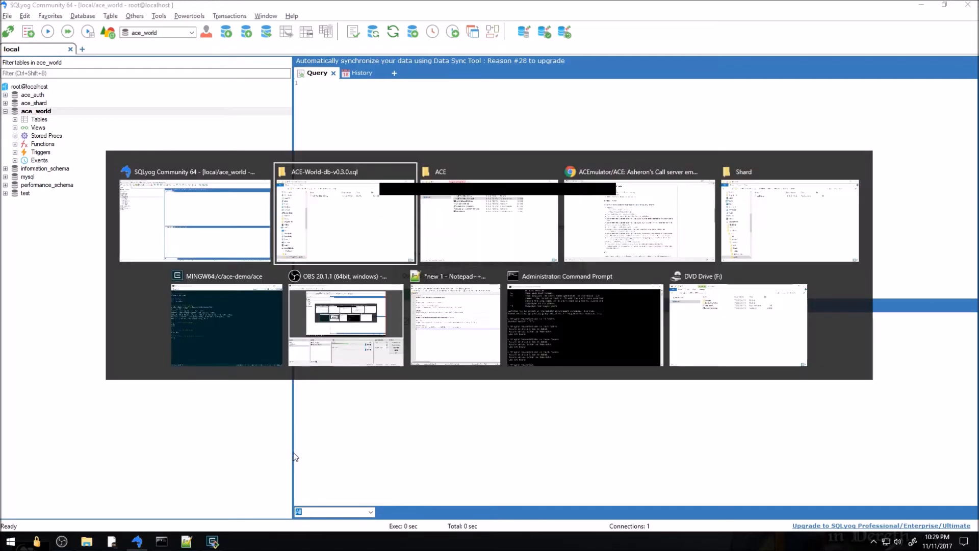
key("alt+Tab")
key("alt+Tab")
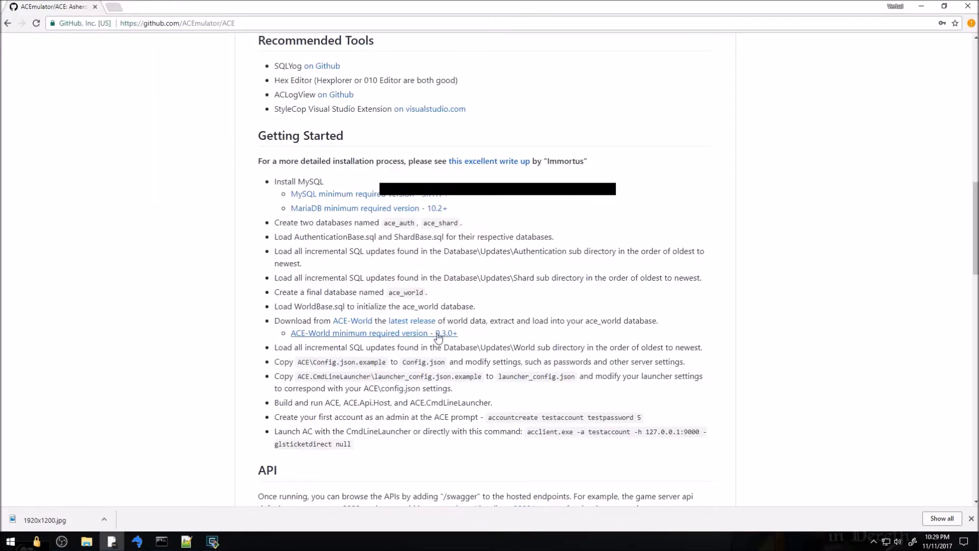
Note the README's World-updates instruction and open Database\Updates\World in File Explorer to see its two SQL scripts
left_click_drag(306, 347, 658, 346)
left_click(685, 345)
key("alt+Tab")
key("alt+Tab")
key("alt+Tab")
key("alt+Tab")
key("alt+Tab")
key("alt+Tab")
key("alt+Tab")
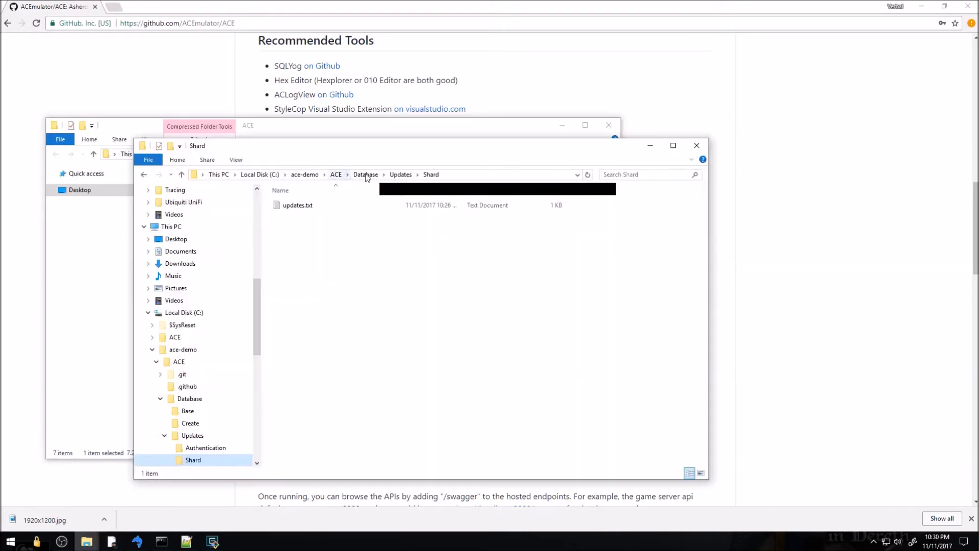
left_click(401, 174)
double_click(306, 225)
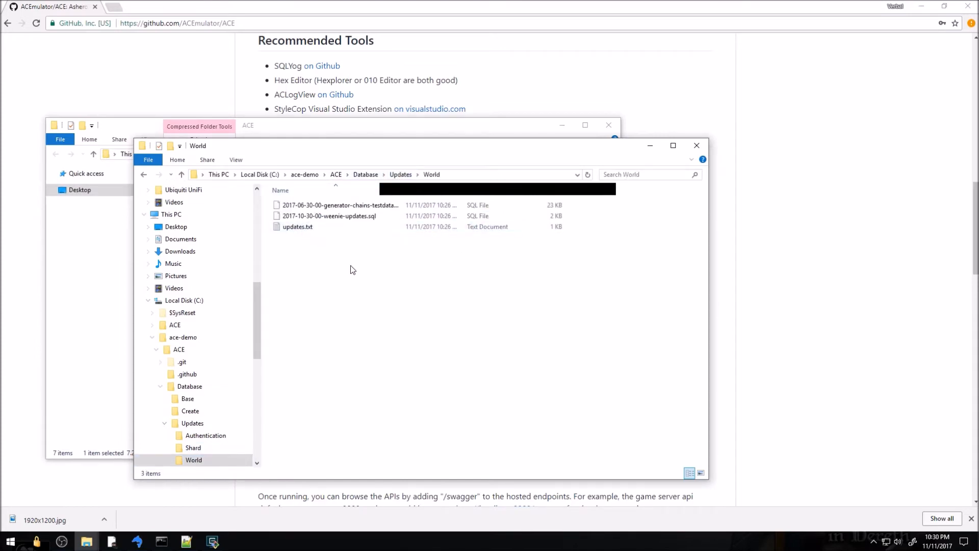
Close SQLyog's finished ace_world world-data import, which ran 384 queries
left_click_drag(410, 152, 576, 167)
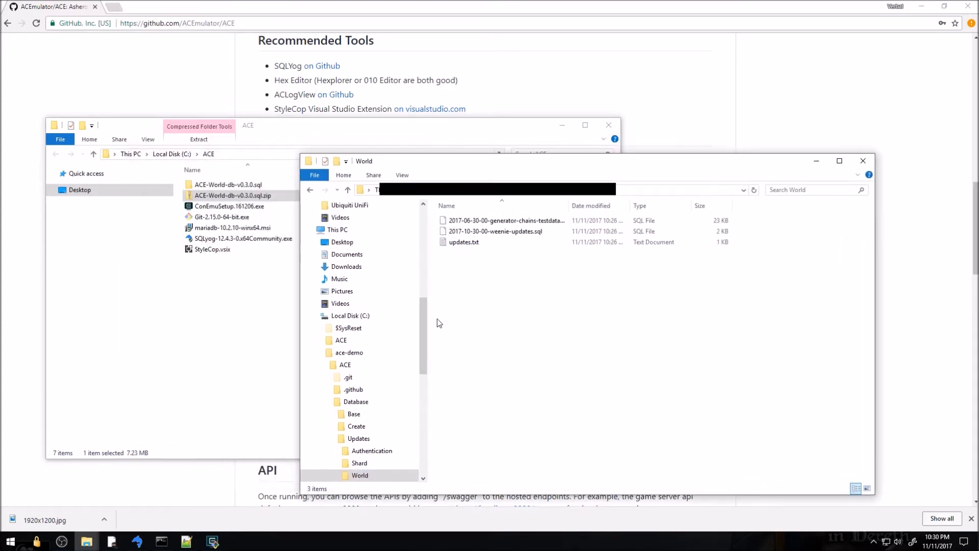
left_click(136, 541)
left_click(559, 325)
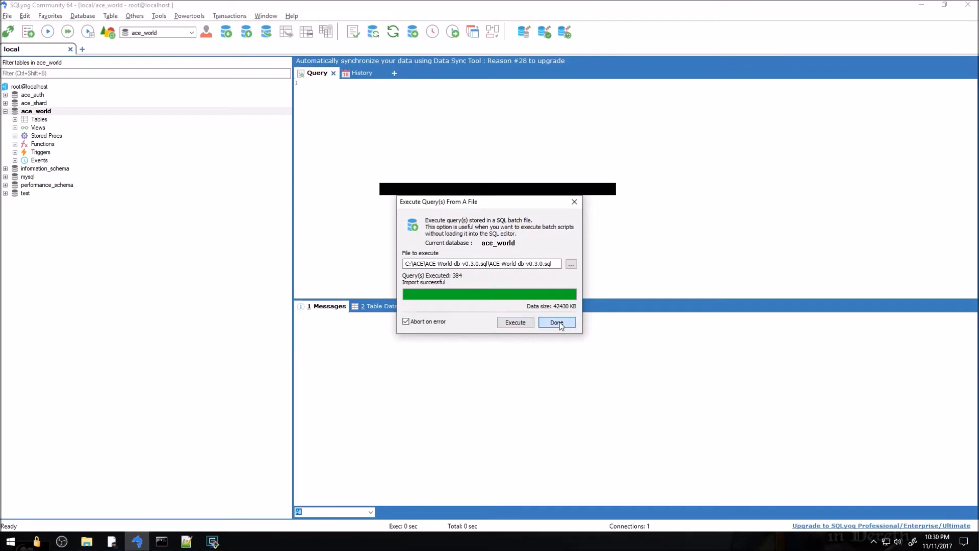
Start Execute SQL Script on ace_world and browse to C:\ace-demo ACE Database\Updates\World
right_click(36, 111)
mouse_move(94, 194)
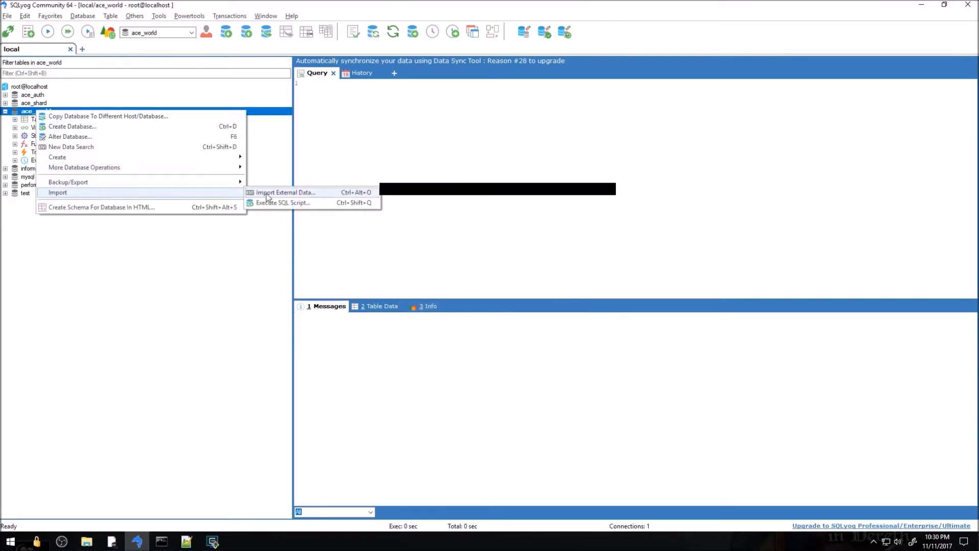
left_click(313, 201)
left_click(571, 262)
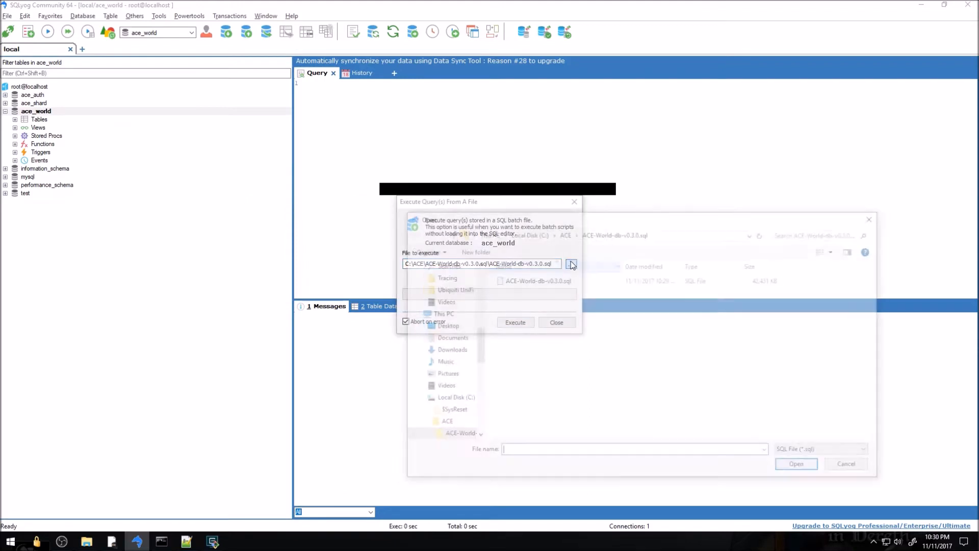
left_click(536, 232)
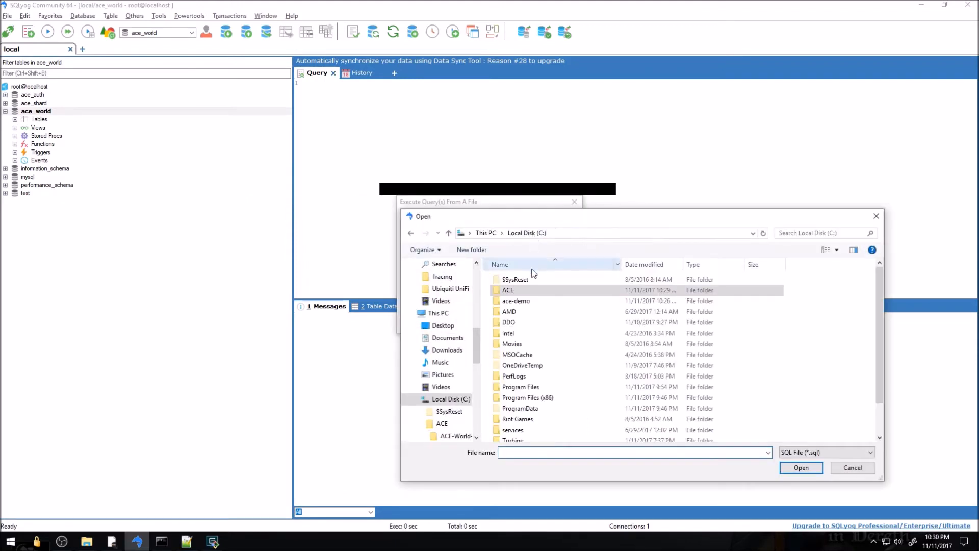
double_click(531, 301)
double_click(509, 280)
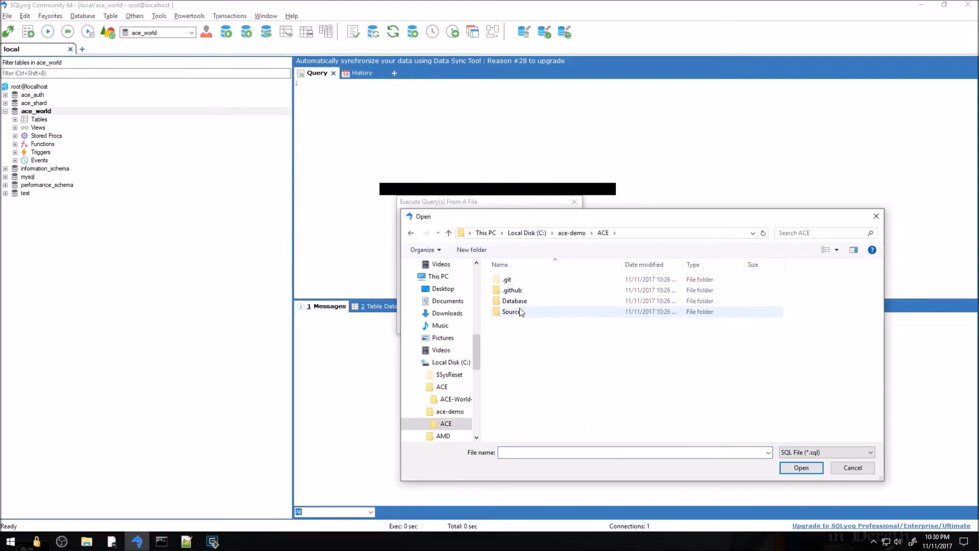
double_click(516, 300)
double_click(519, 302)
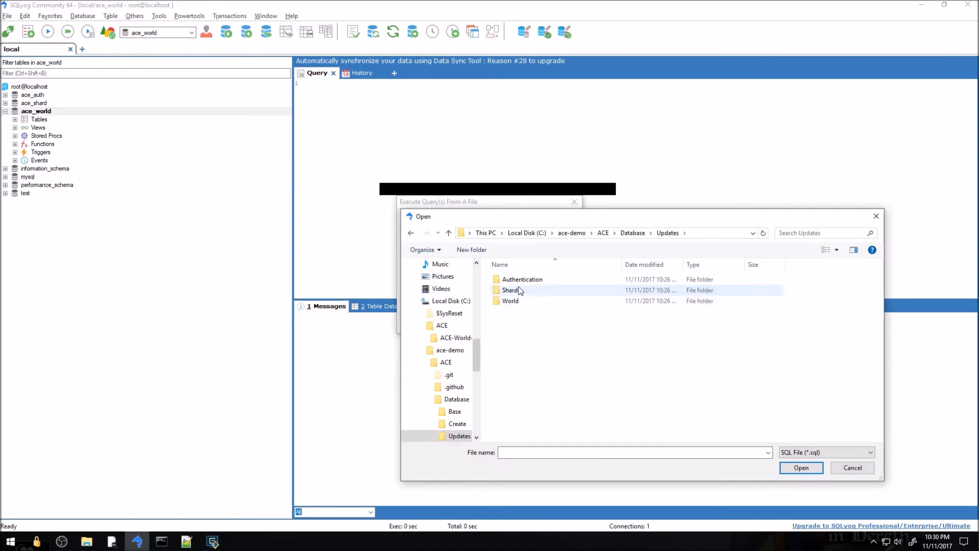
double_click(516, 300)
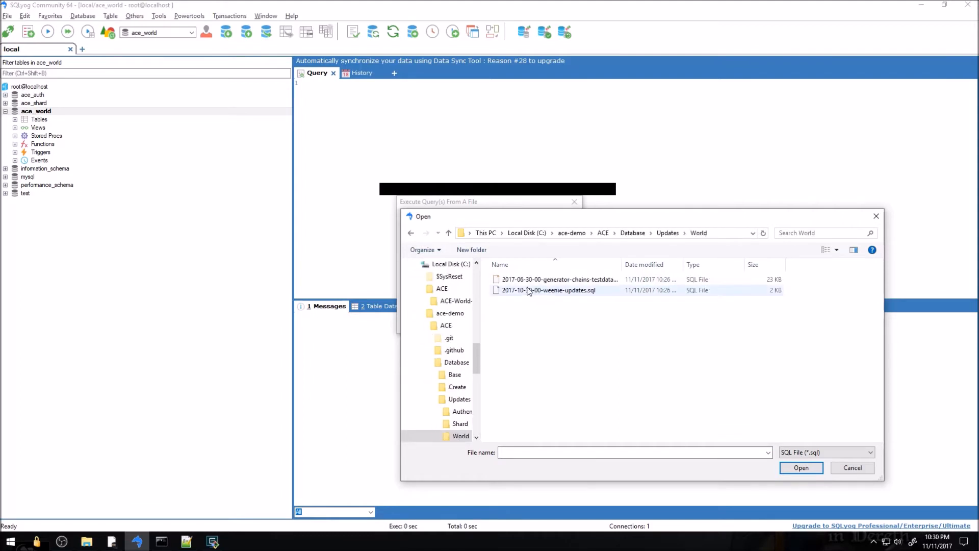
left_click(548, 281)
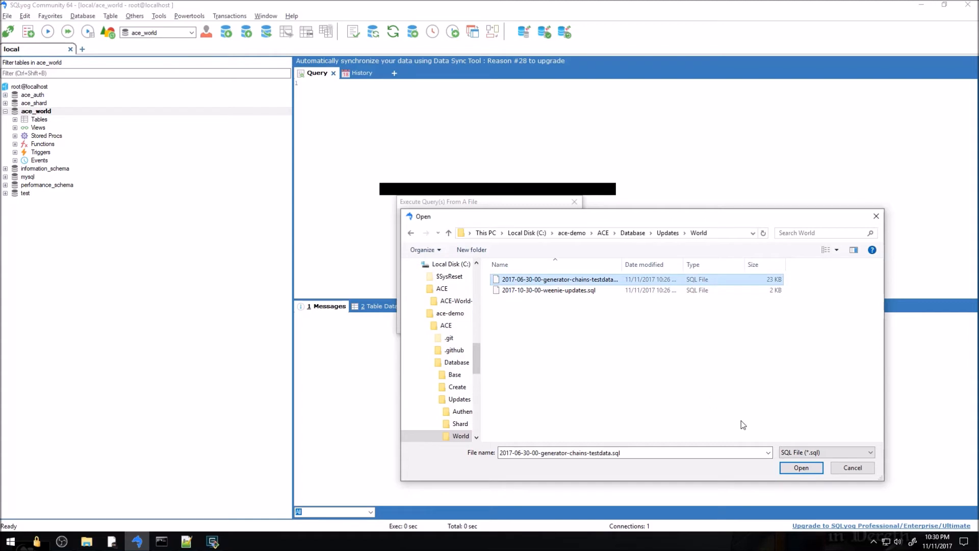
left_click(803, 469)
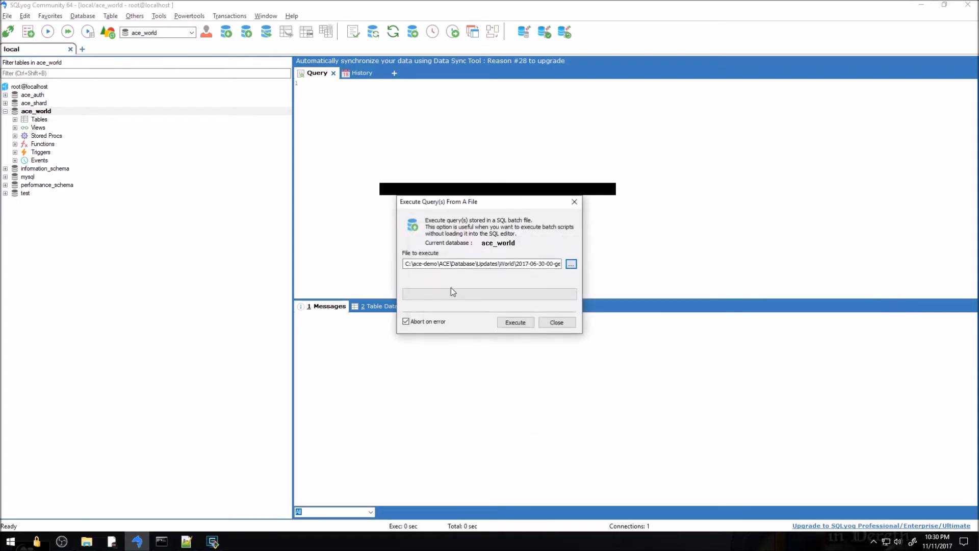
left_click(513, 322)
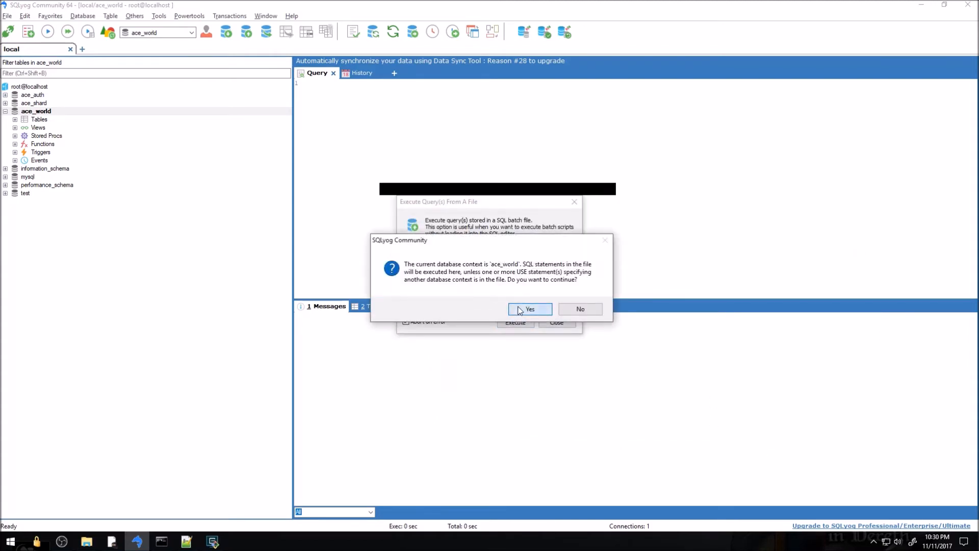
left_click(517, 311)
left_click(557, 323)
Run the World weenie-updates script against ace_world as well, confirming the target database
right_click(32, 113)
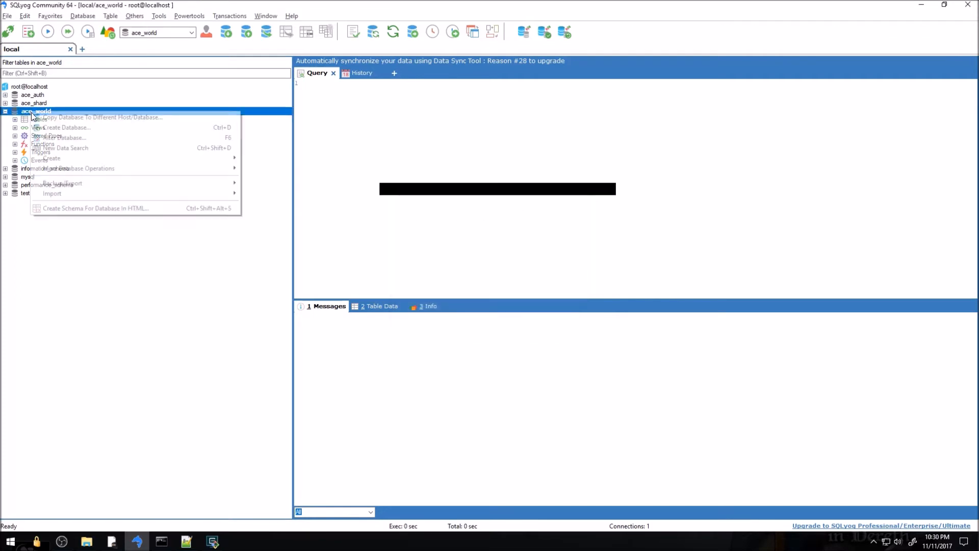
mouse_move(97, 194)
left_click(273, 203)
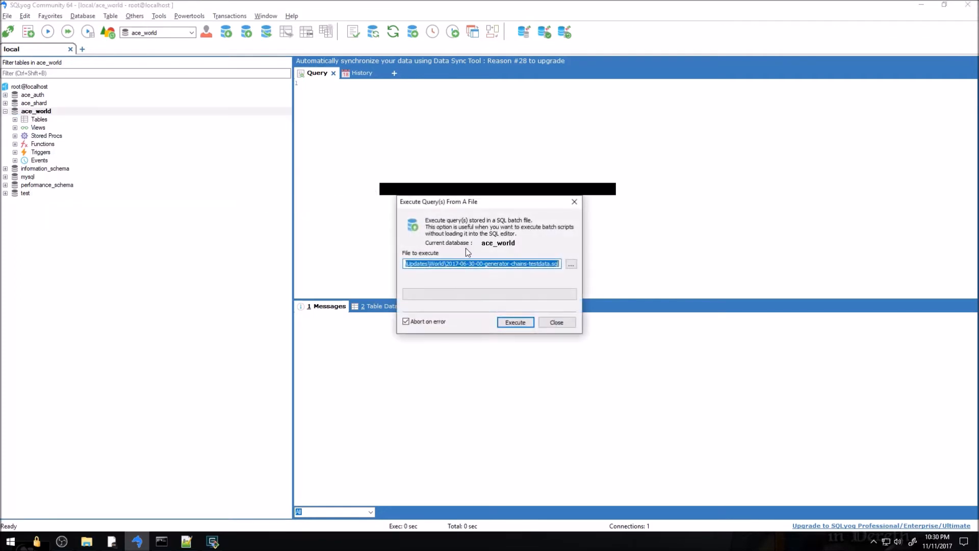
left_click(571, 264)
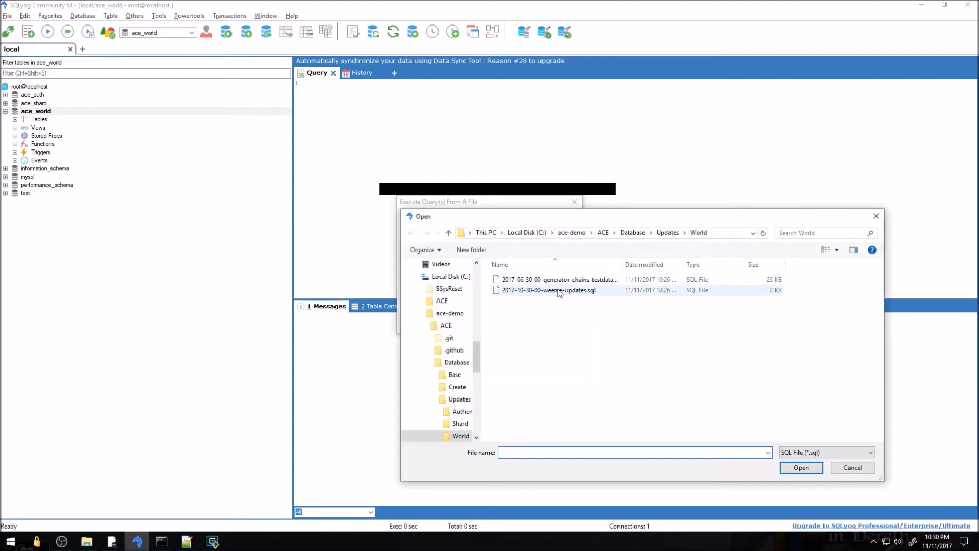
double_click(541, 286)
left_click(515, 322)
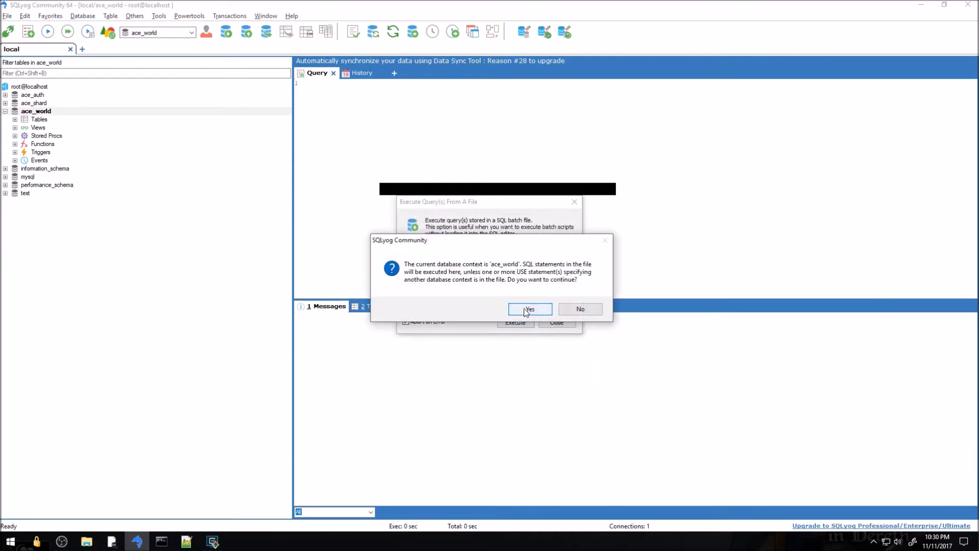
left_click(526, 309)
Close the finished 6-query weenie-updates import and review the README's World incremental updates step
left_click(563, 322)
key("alt+Tab")
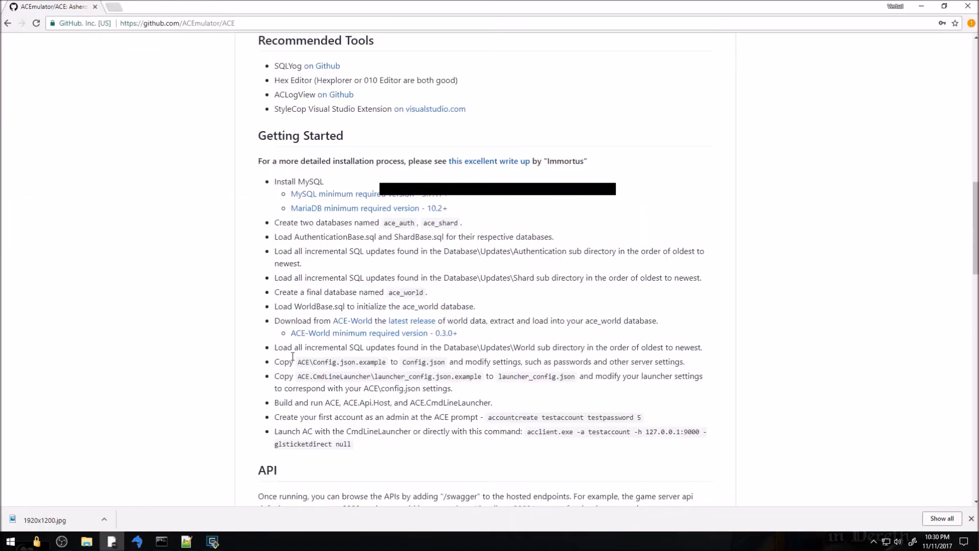
left_click_drag(280, 322, 580, 354)
left_click(559, 334)
triple_click(715, 346)
Read the README step on copying Config.json.example, then bring up the ACE-World-db folder window
scroll(716, 352, "down", 3)
left_click_drag(684, 209, 282, 210)
left_click(340, 210)
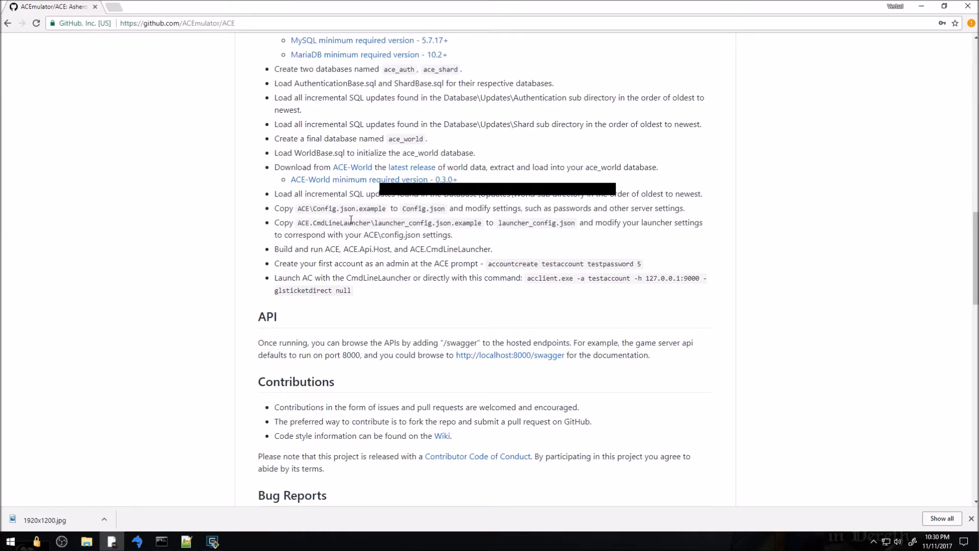
mouse_move(87, 541)
left_click(351, 506)
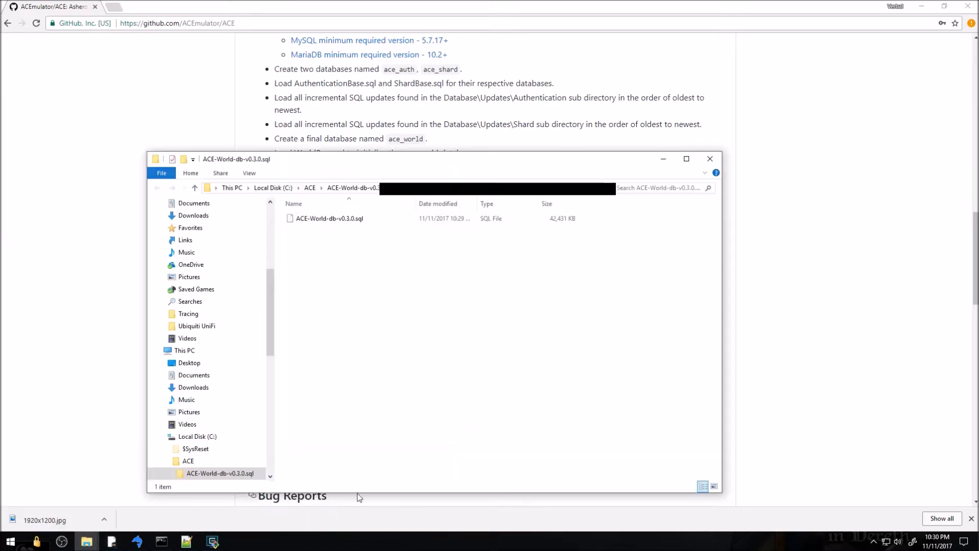
Close the ACE-World-db window and navigate File Explorer to the Source\ACE project folder
left_click(710, 159)
mouse_move(87, 541)
left_click(252, 509)
left_click(502, 193)
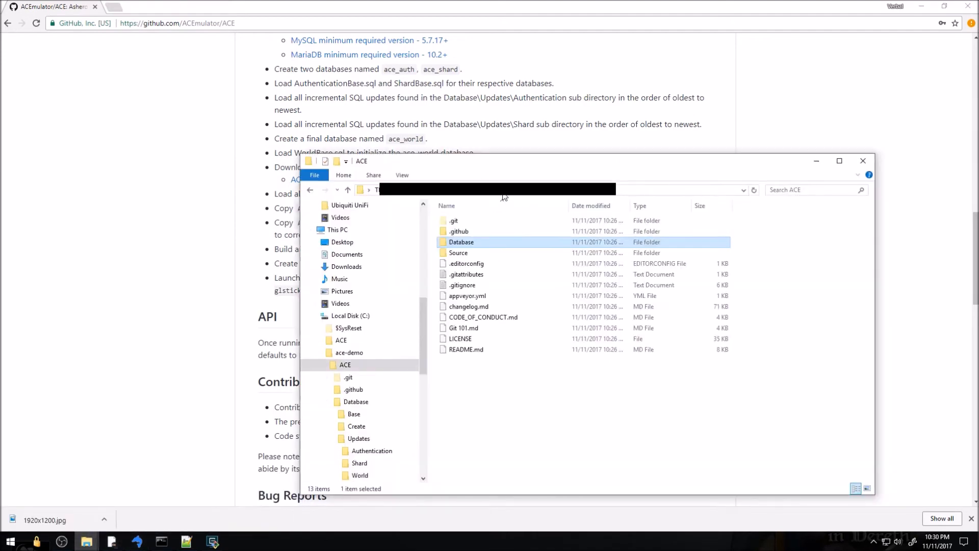
double_click(465, 253)
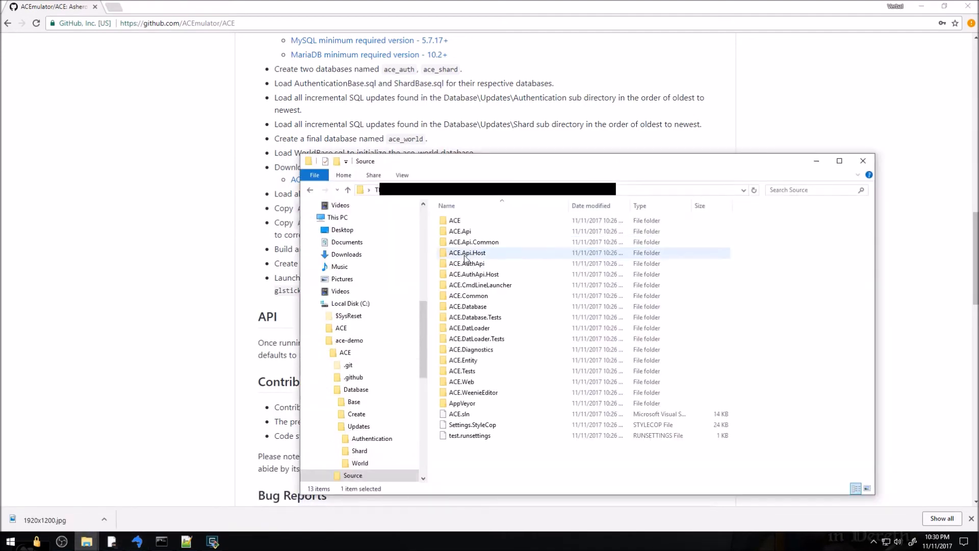
double_click(464, 222)
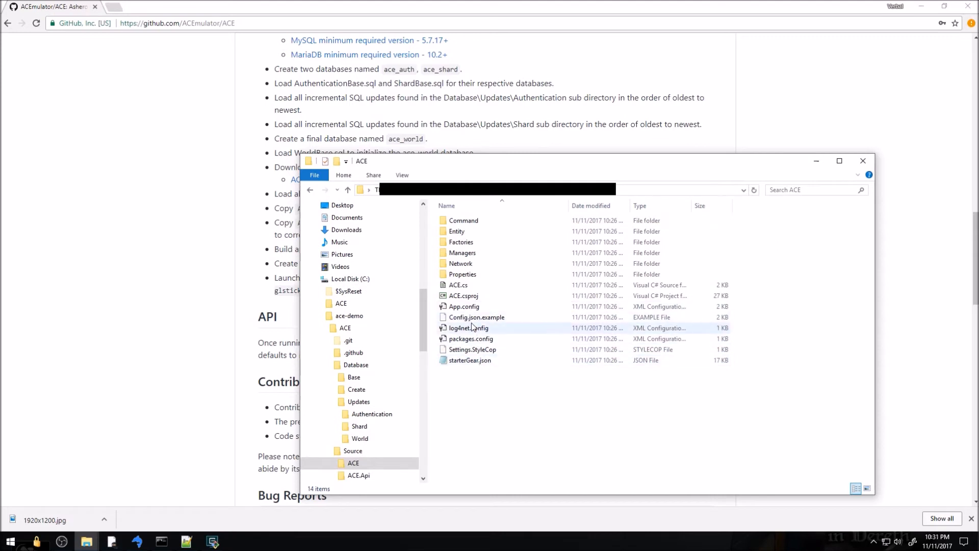
Duplicate Config.json.example and rename the copy to config.json, accepting the extension change
left_click(476, 318)
key("ctrl+c")
key("ctrl+v")
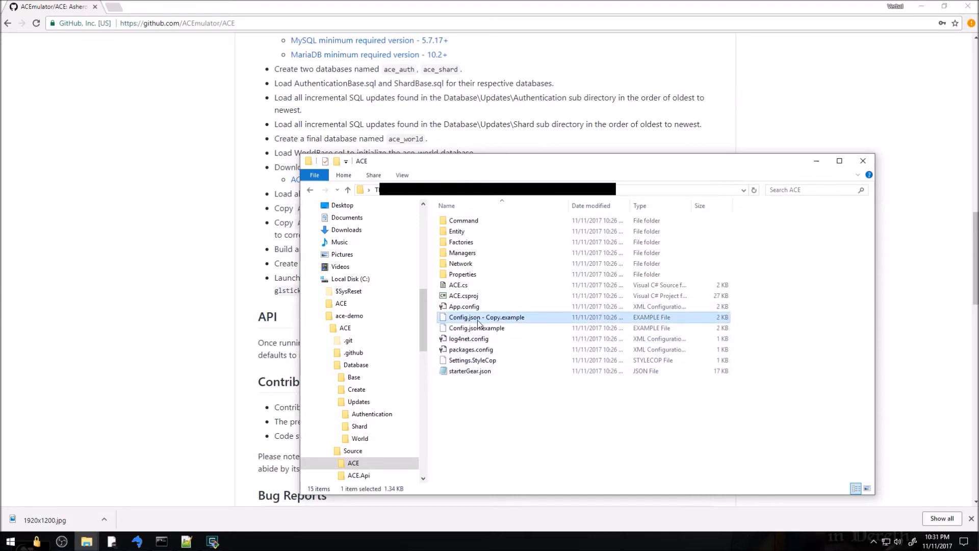
left_click(489, 317)
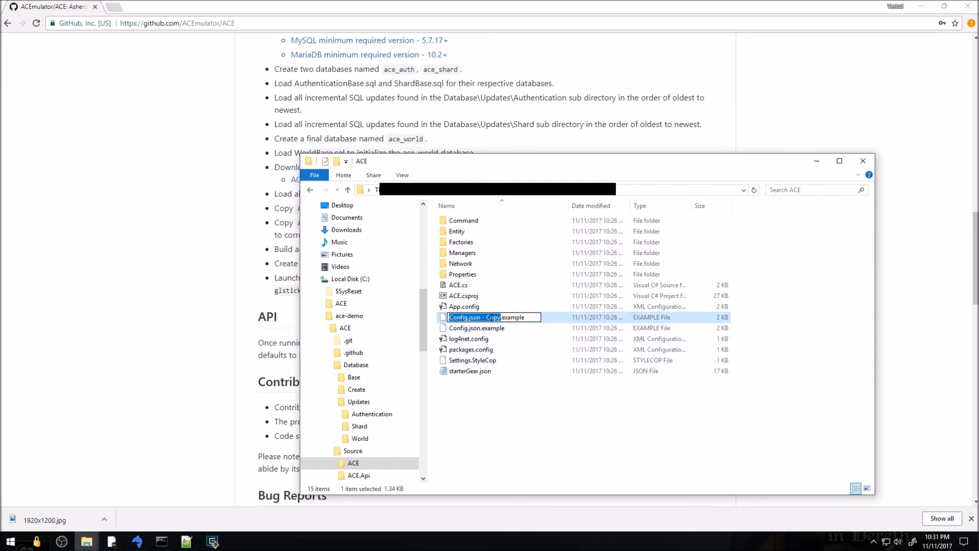
key("ctrl+a")
type("config.json")
key("Return")
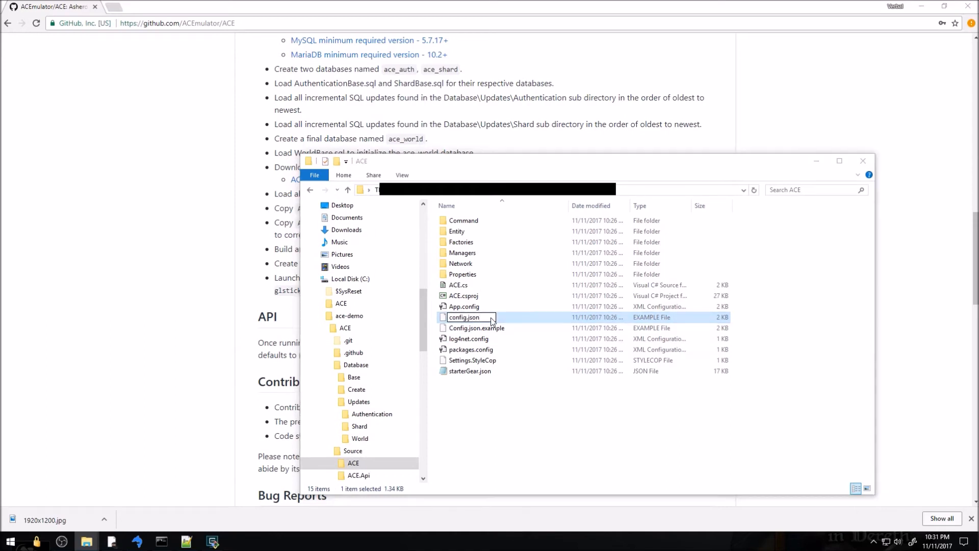
key("Return")
Open config.json for editing in Notepad++
right_click(461, 316)
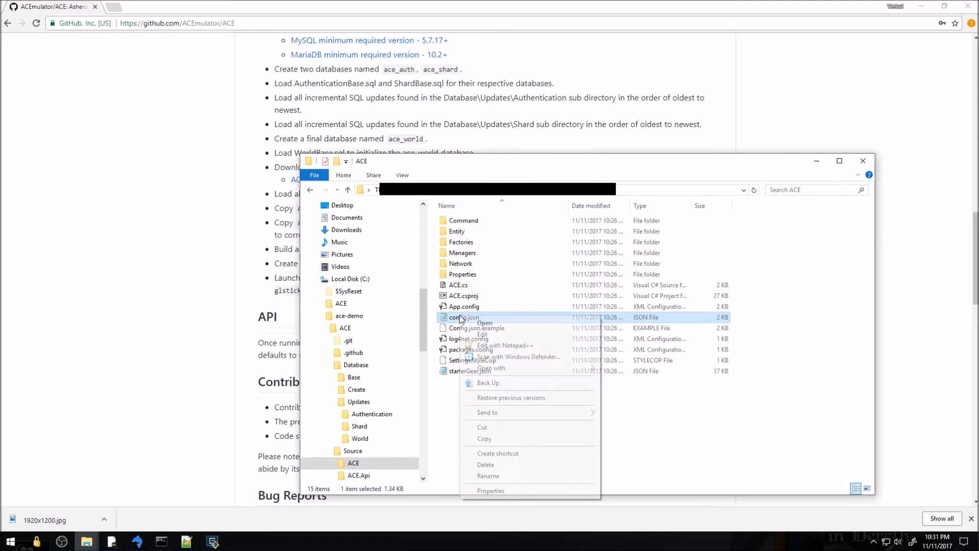
left_click(491, 345)
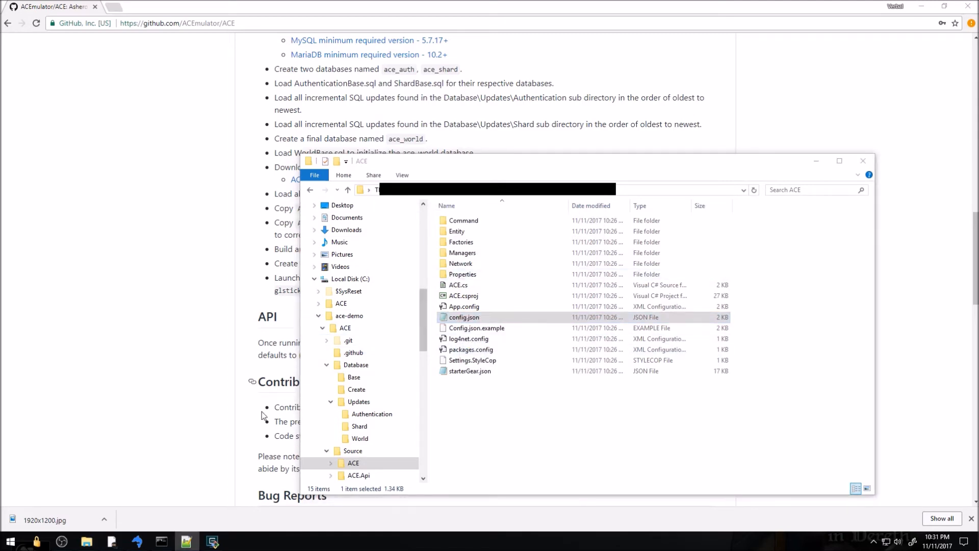
left_click(186, 542)
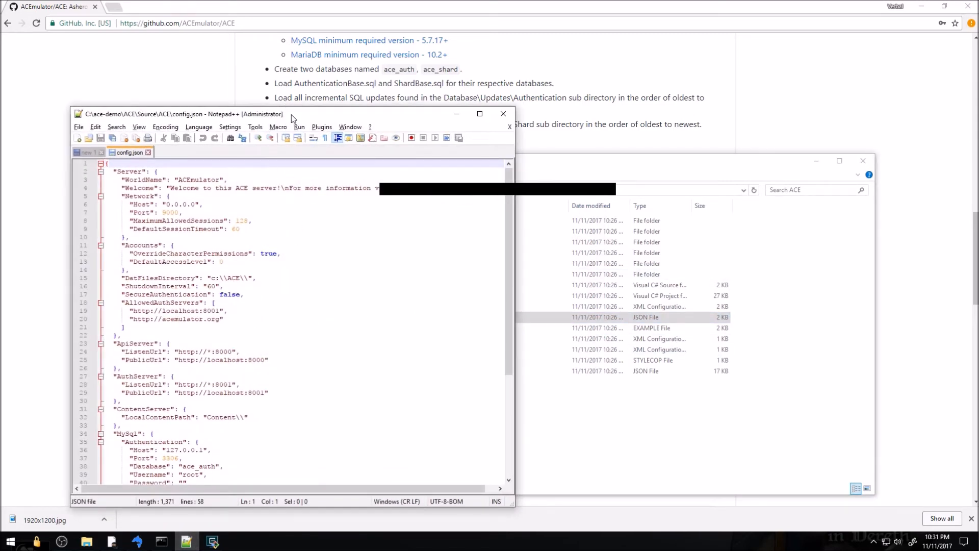
Move and widen the Notepad++ window so config.json's full lines are visible
left_click_drag(297, 109, 408, 34)
left_click_drag(628, 431, 759, 466)
left_click(510, 332)
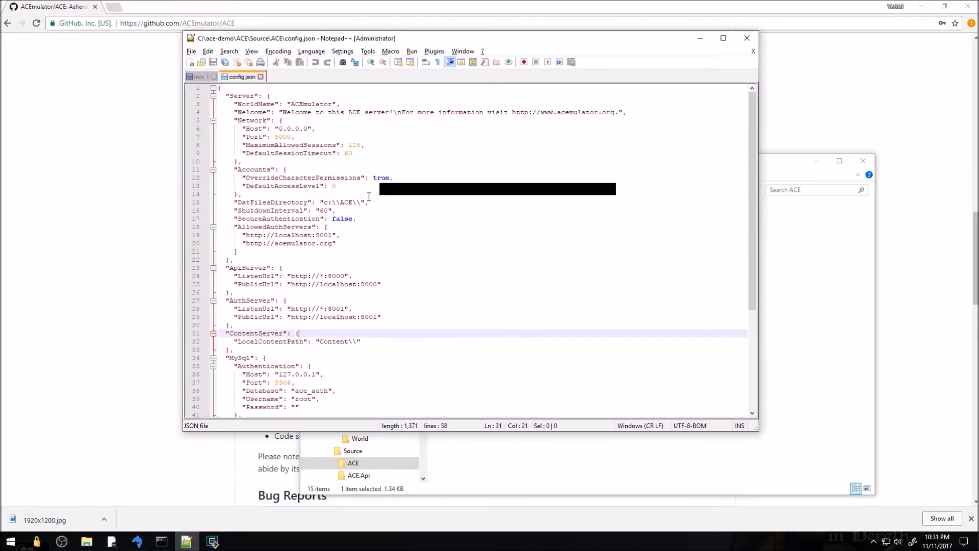
scroll(369, 196, "down", 5)
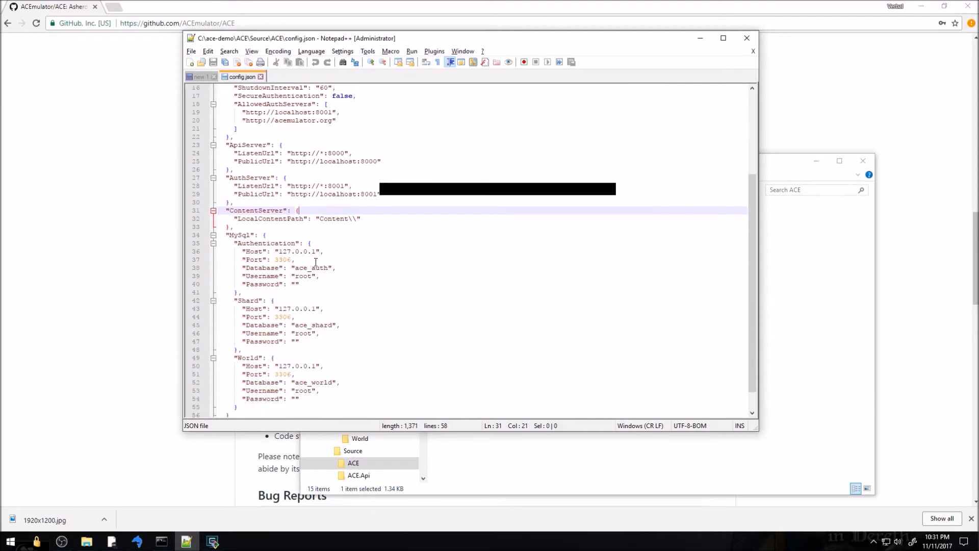
Enter the MySQL password in the Authentication section and paste it into the Shard and World password fields
left_click(293, 283)
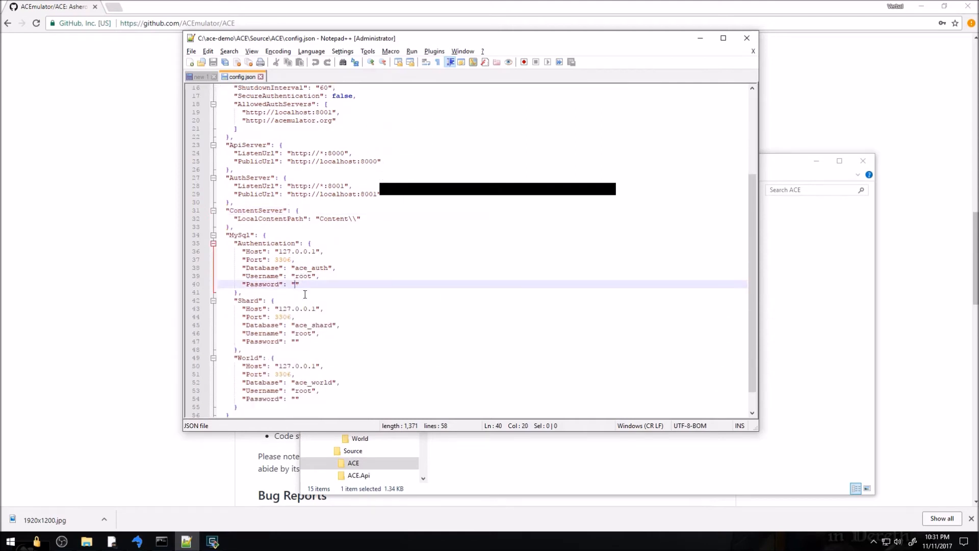
type("password")
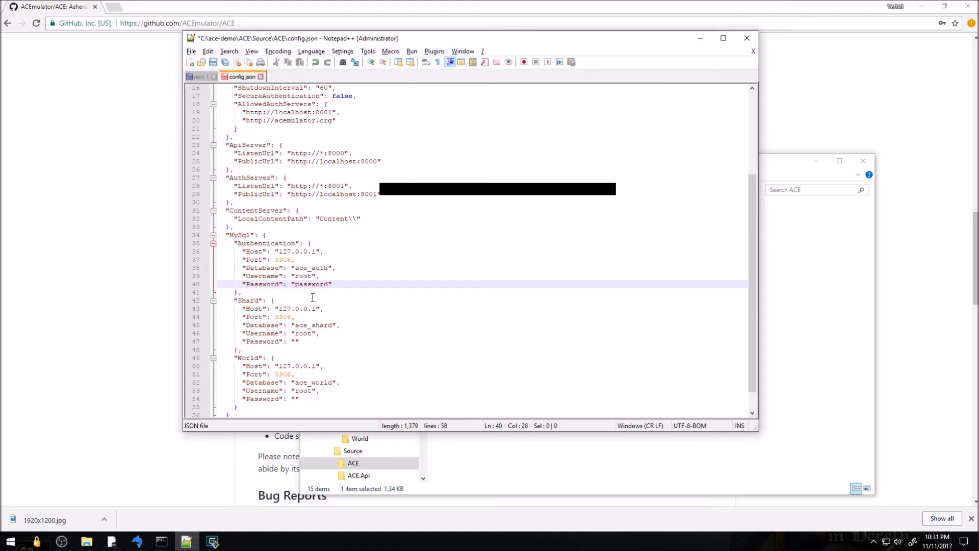
double_click(308, 284)
key("ctrl+c")
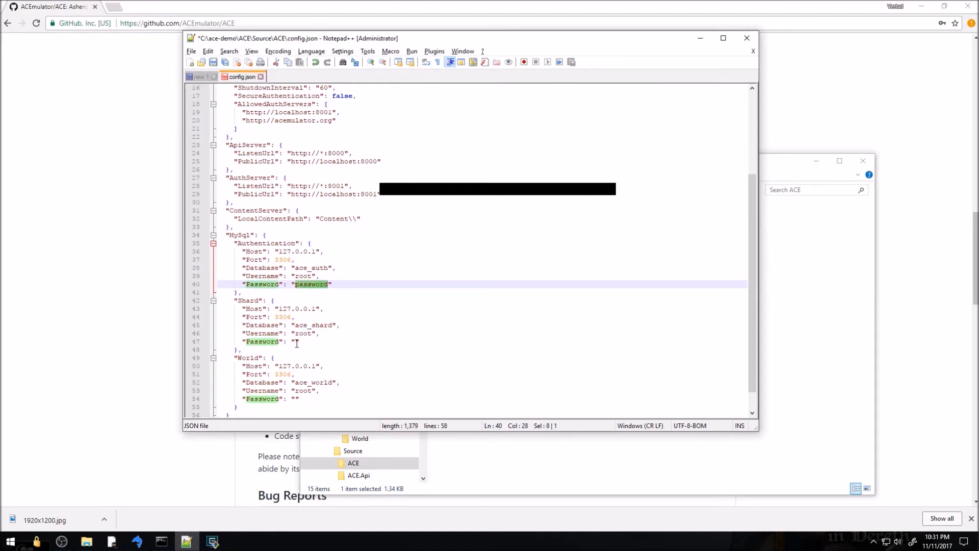
left_click(296, 341)
key("ctrl+v")
left_click(297, 398)
key("ctrl+v")
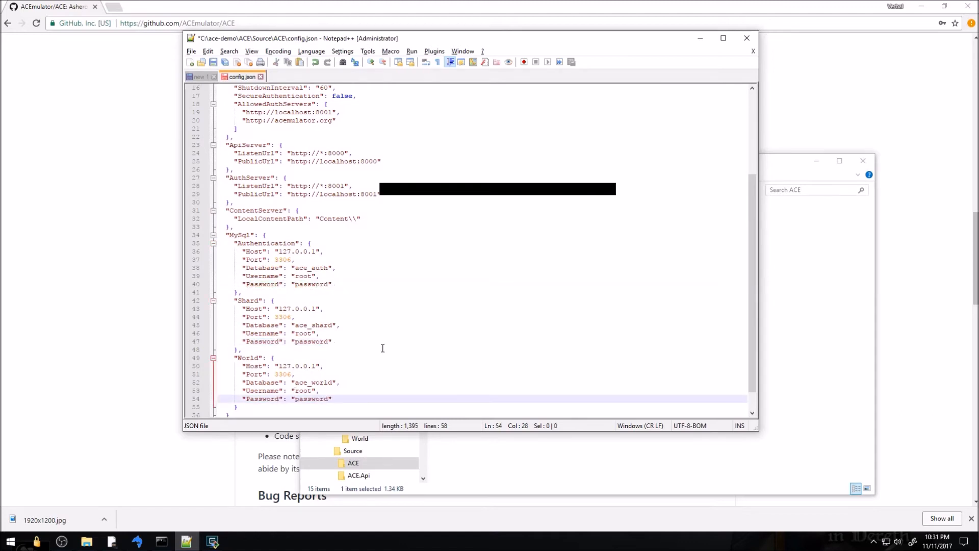
scroll(382, 347, "up", 2)
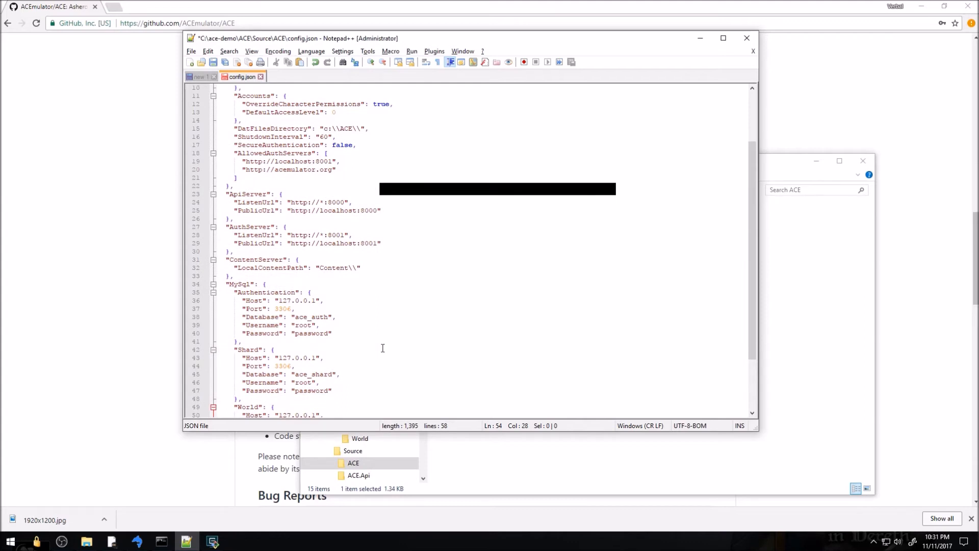
scroll(383, 348, "up", 3)
Change DatFilesDirectory in config.json to c:\\Turbine\\Asheron's Call
left_click_drag(339, 202, 353, 205)
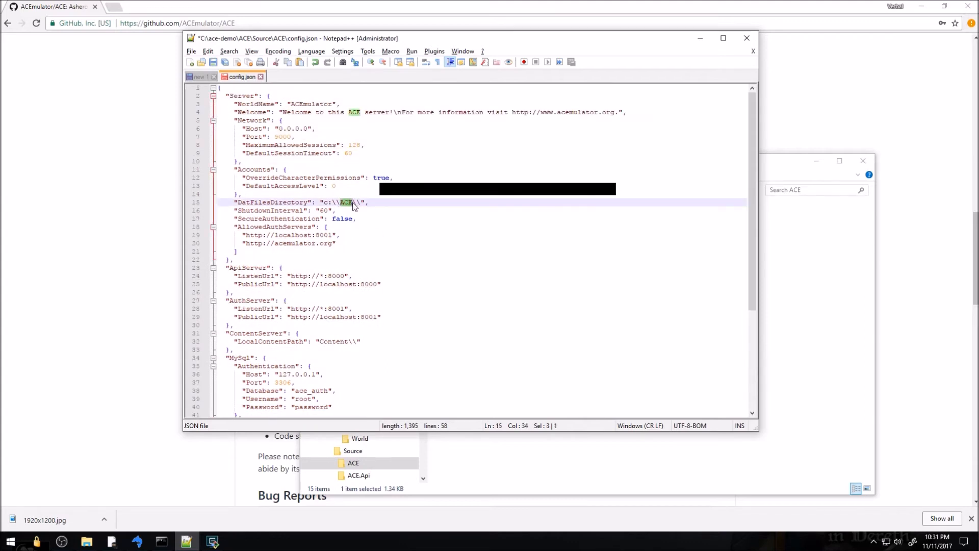
type("Turbine")
type("As")
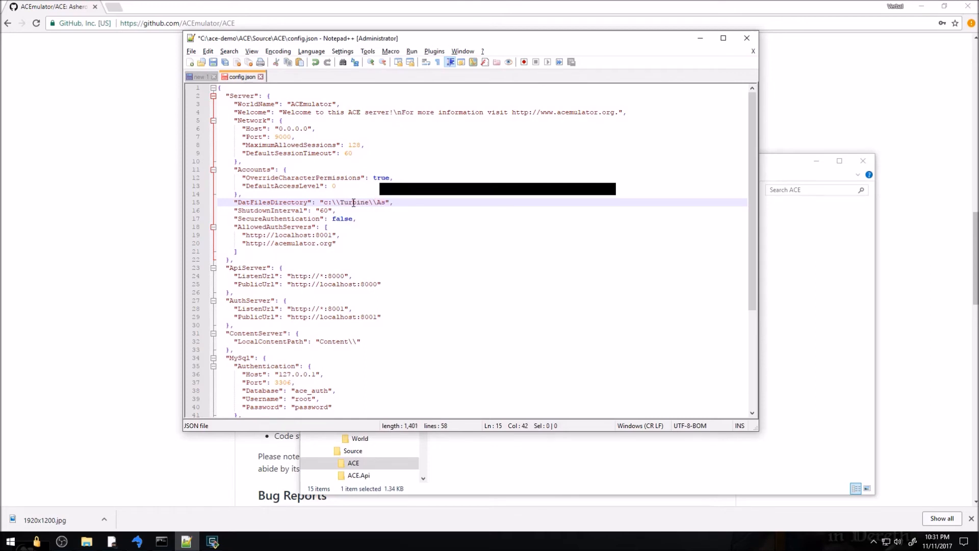
type("heron's Call\\")
key("BackSpace")
left_click(386, 237)
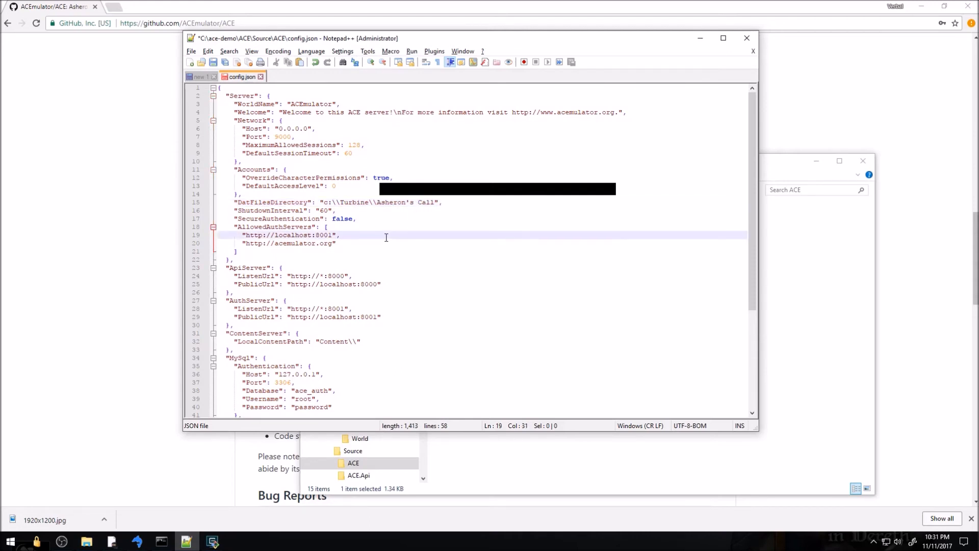
scroll(418, 240, "down", 6)
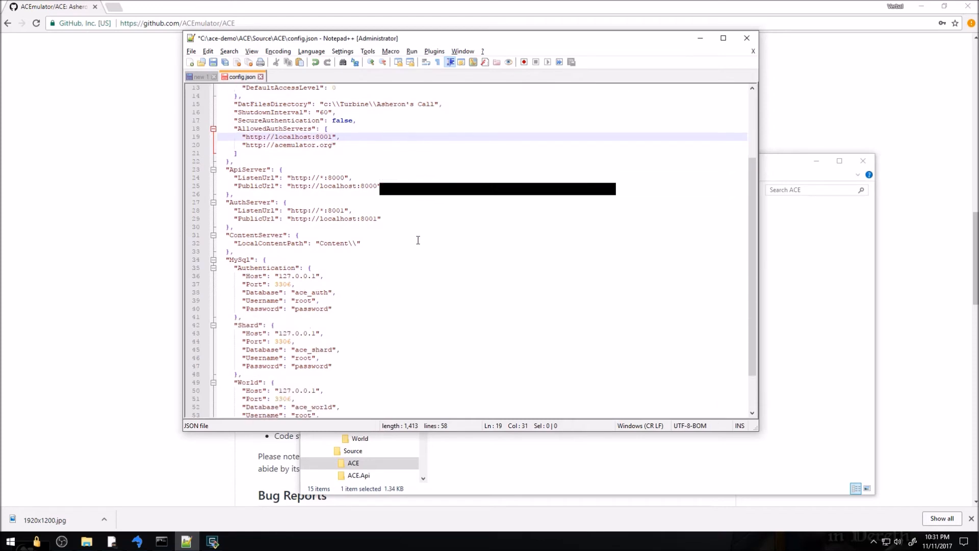
scroll(419, 241, "up", 6)
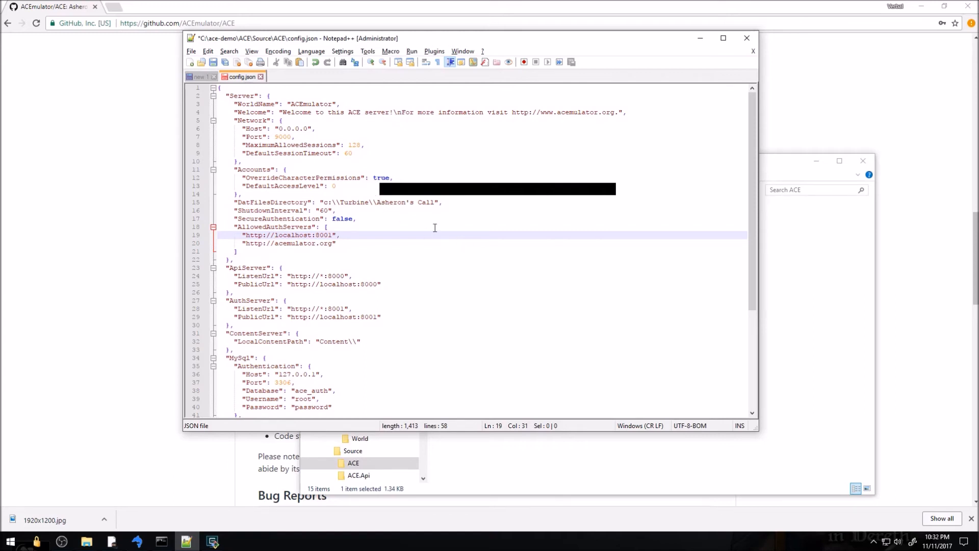
Check the LocalContentPath Content value and save config.json
scroll(409, 232, "down", 4)
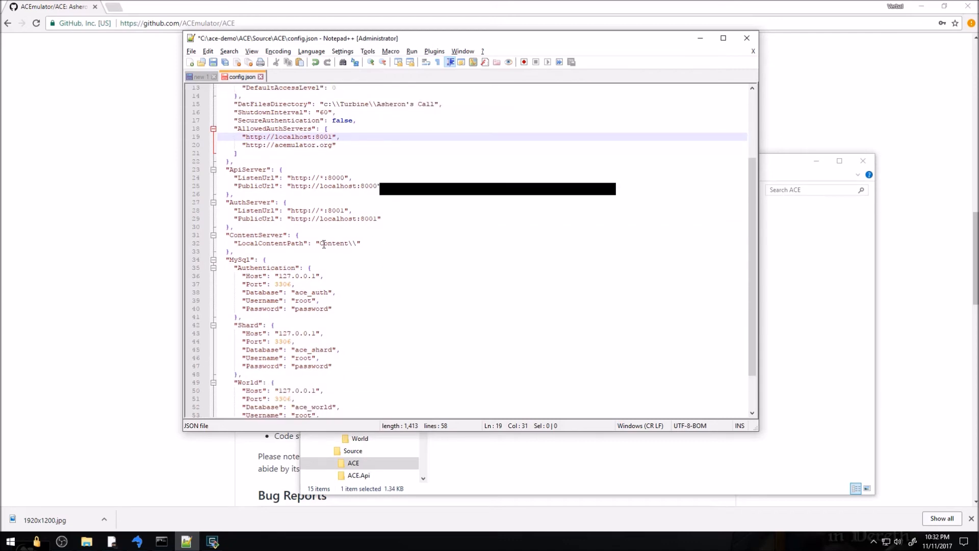
left_click_drag(324, 245, 340, 243)
scroll(365, 234, "down", 2)
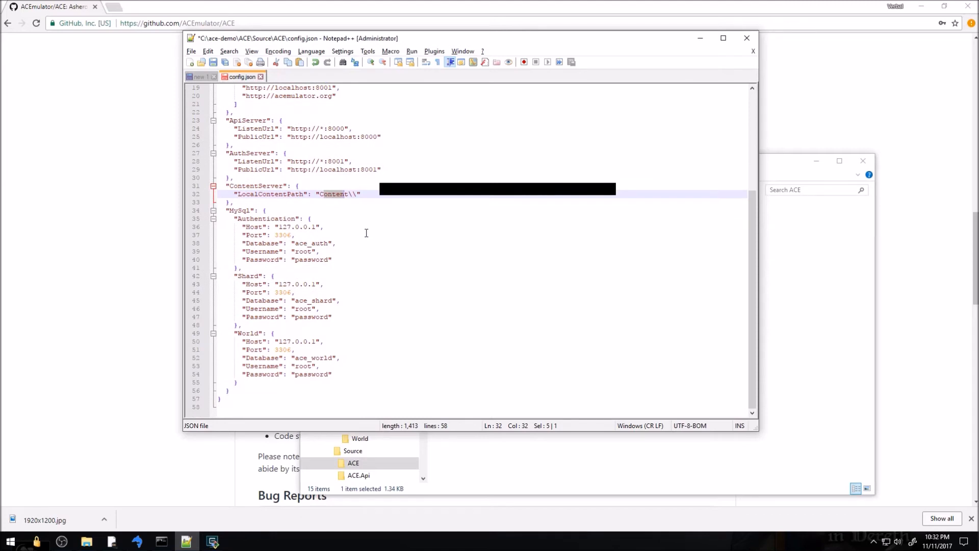
scroll(367, 233, "up", 6)
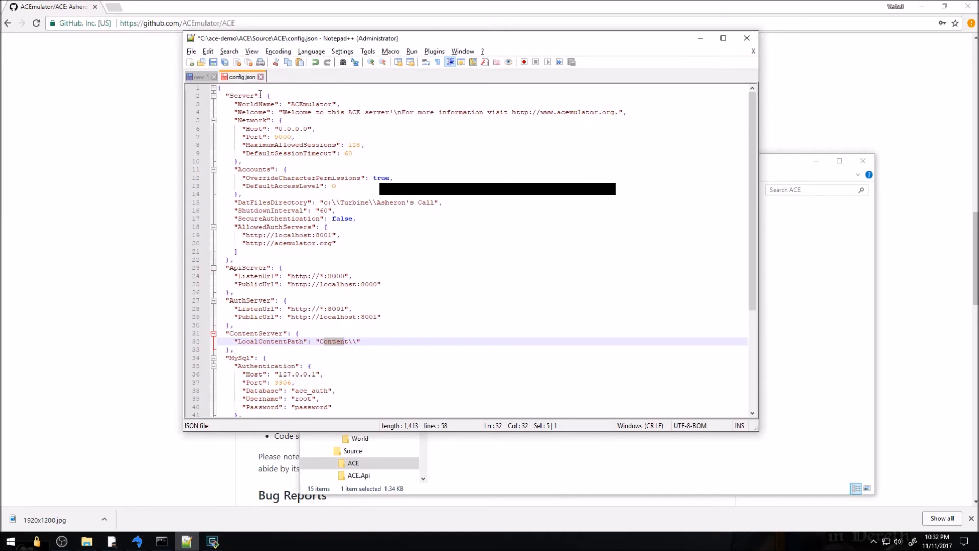
key("ctrl+s")
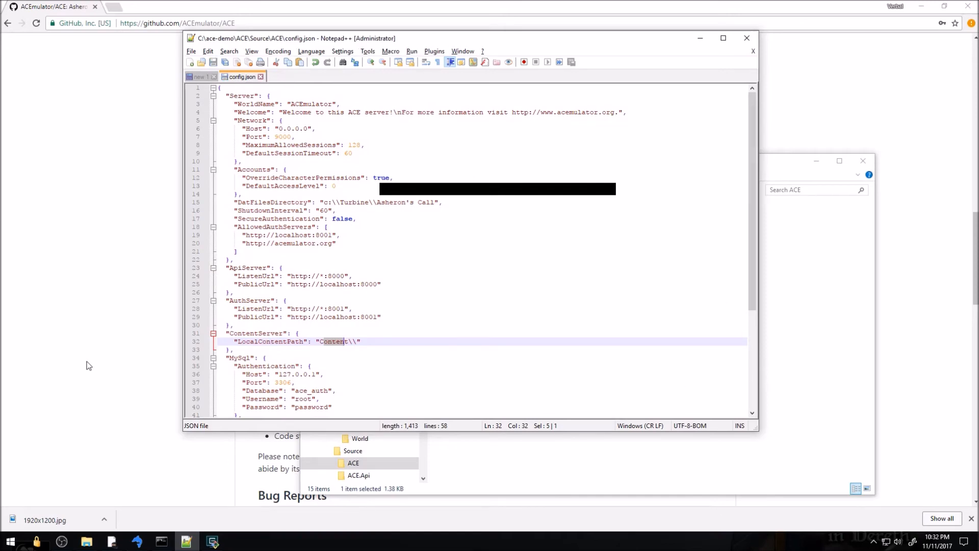
Read the README instruction to copy launcher_config.json.example as launcher_config.json
left_click(89, 365)
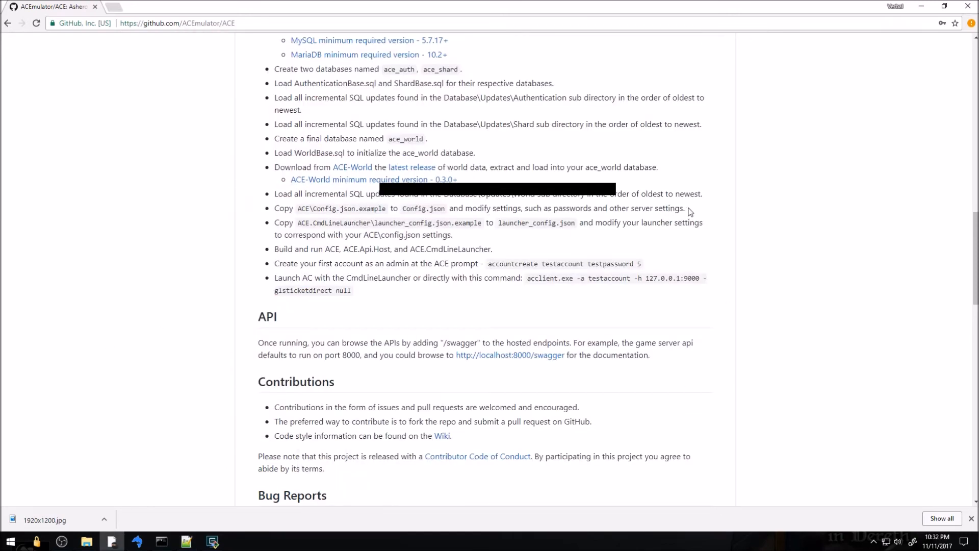
left_click_drag(705, 223, 268, 229)
left_click(565, 240)
left_click_drag(451, 236, 276, 235)
left_click(278, 236)
Return to the ACE folder window in File Explorer and go up to Source
key("alt+Tab")
left_click(521, 204)
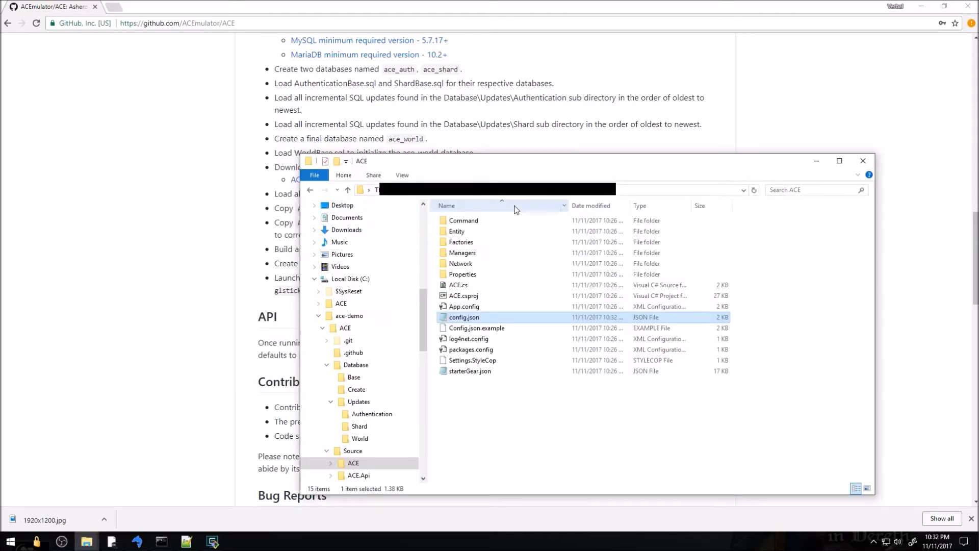
key("alt+Up")
In ACE.CmdLineLauncher, duplicate launcher_config.json.example and rename the copy to launcher_config.json
double_click(497, 285)
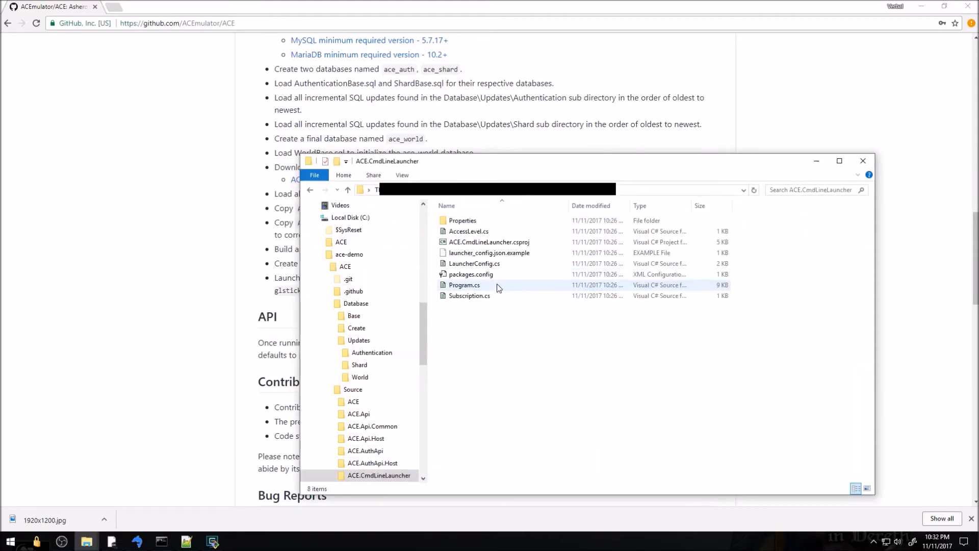
left_click(488, 257)
key("ctrl+v")
key("F2")
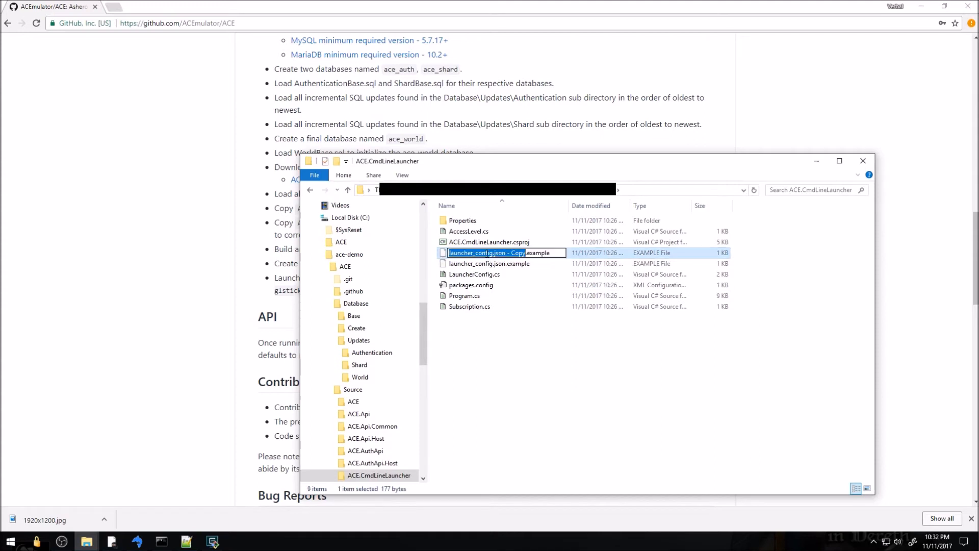
key("End")
key("BackSpace")
key("BackSpace")
key("BackSpace")
key("BackSpace")
key("BackSpace")
key("BackSpace")
key("BackSpace")
key("BackSpace")
key("BackSpace")
key("BackSpace")
key("BackSpace")
key("BackSpace")
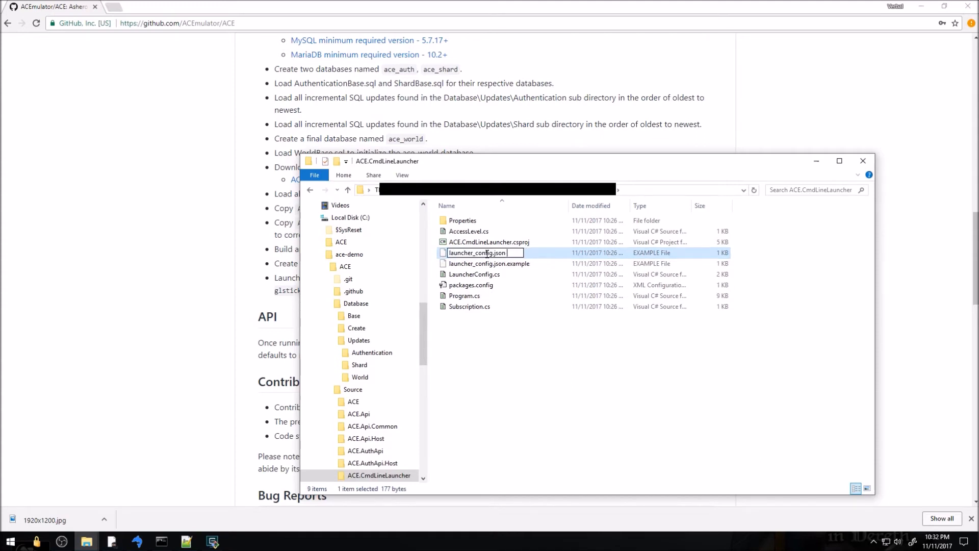
key("Return")
key("Return")
Open launcher_config.json in Notepad++ and look over its ClientExe path
right_click(486, 253)
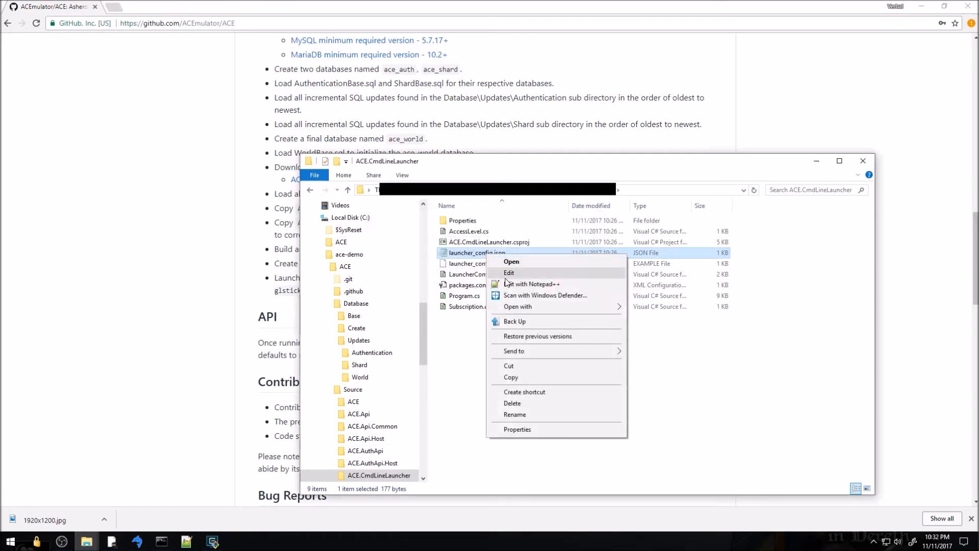
left_click(508, 284)
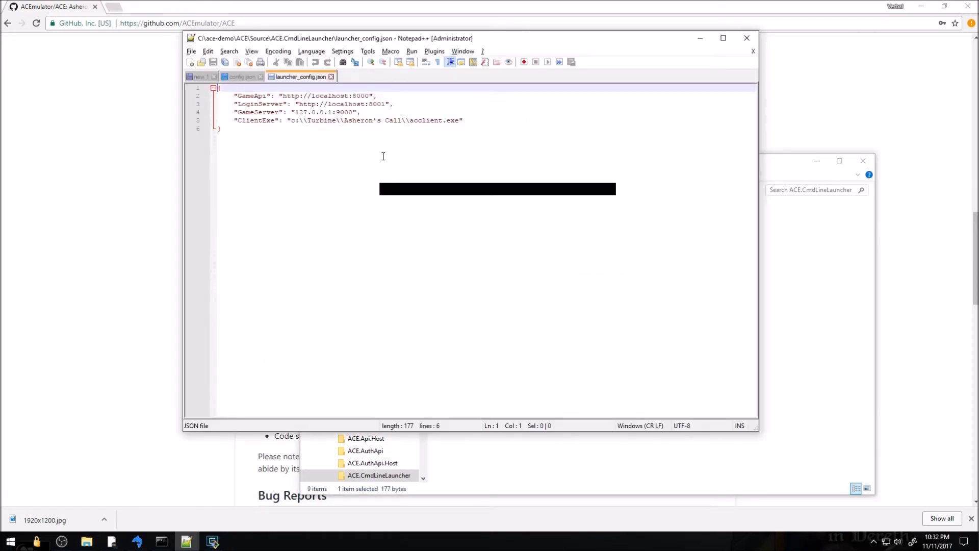
left_click_drag(299, 120, 433, 121)
left_click(431, 122)
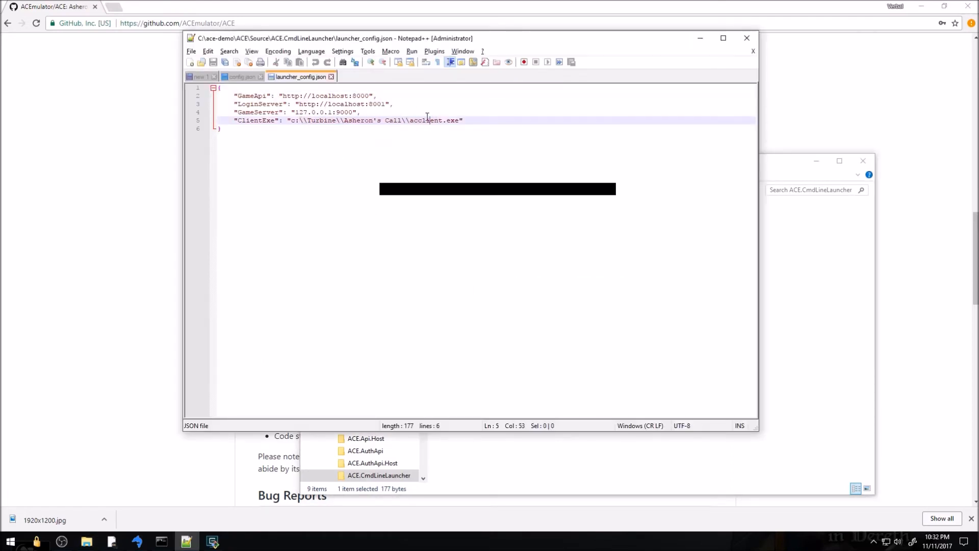
left_click(266, 144)
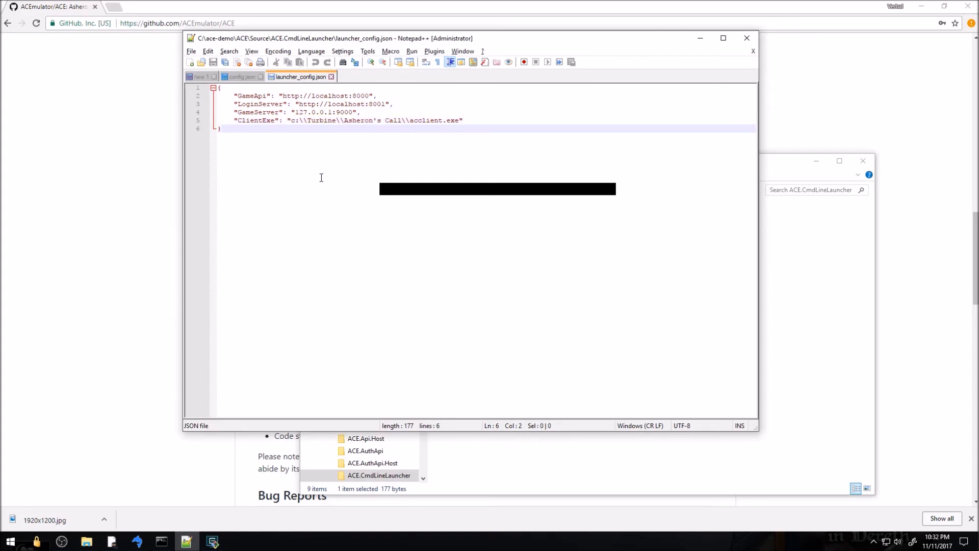
left_click(491, 464)
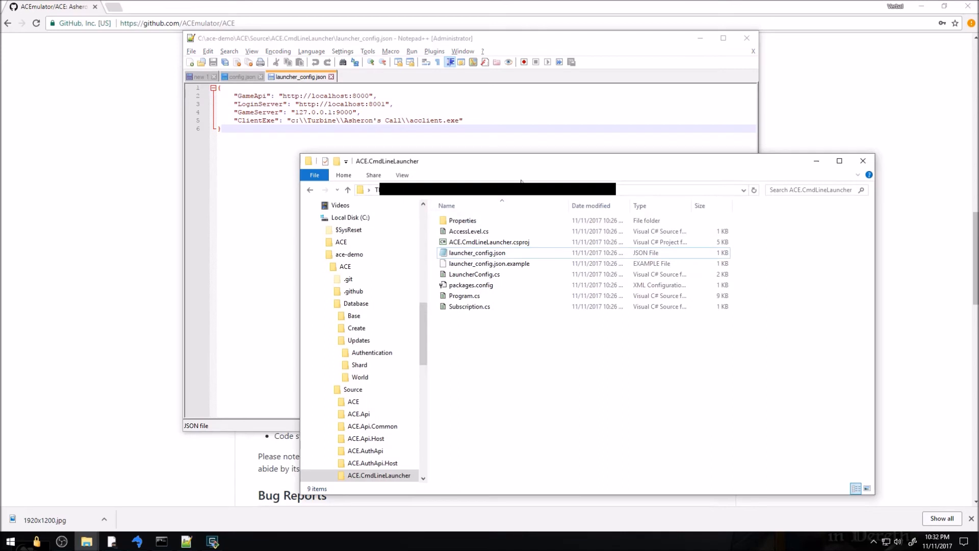
Open Source\ACE.sln in Visual Studio 2015, always using it for .sln files, then return to the README
left_click(502, 192)
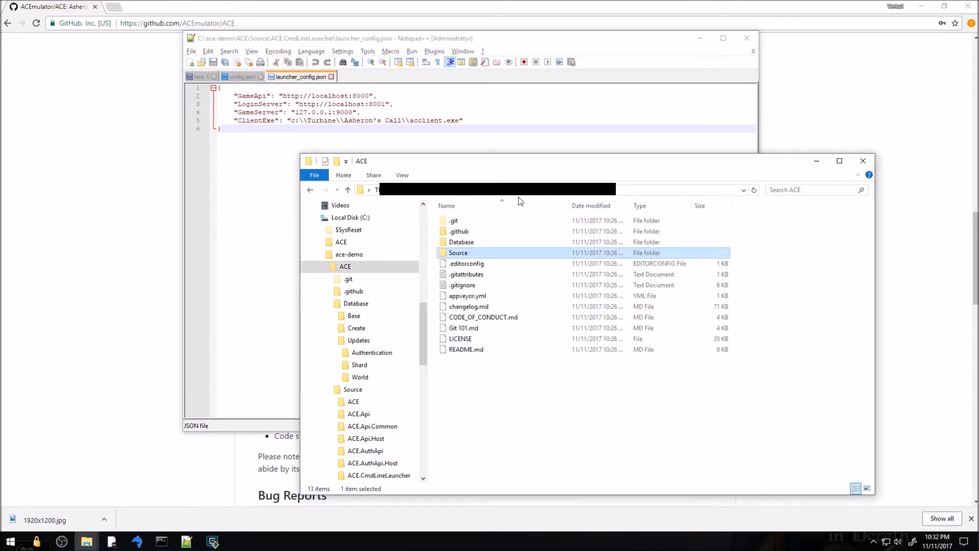
double_click(455, 254)
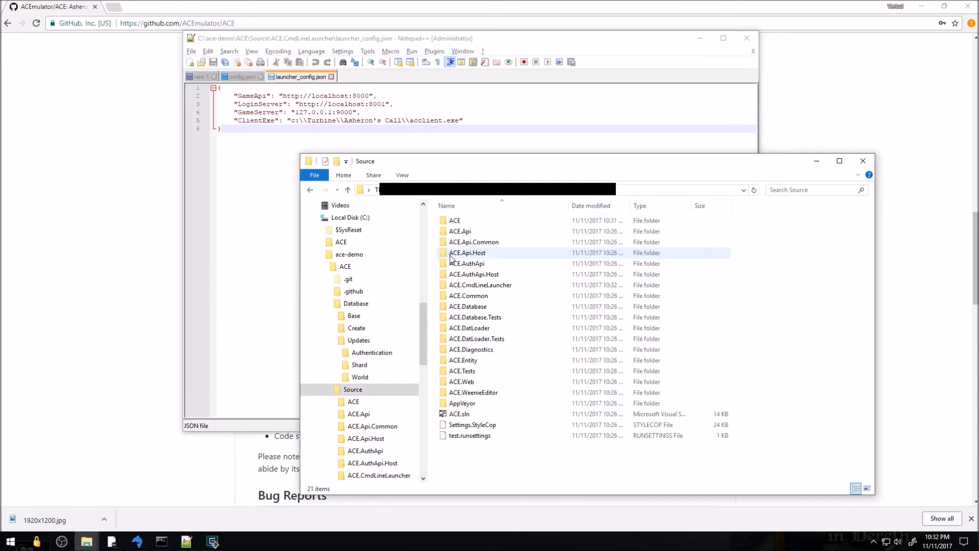
double_click(464, 414)
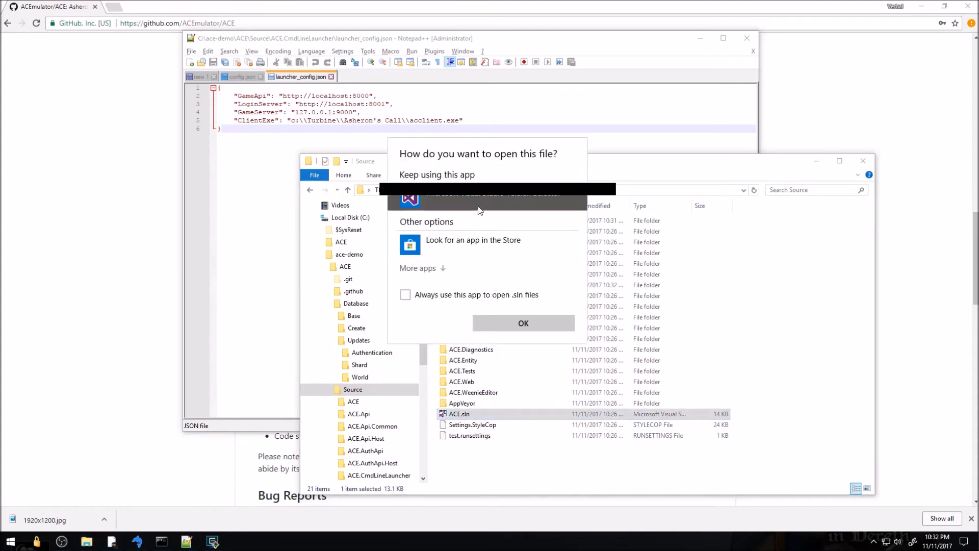
left_click(497, 295)
left_click(502, 322)
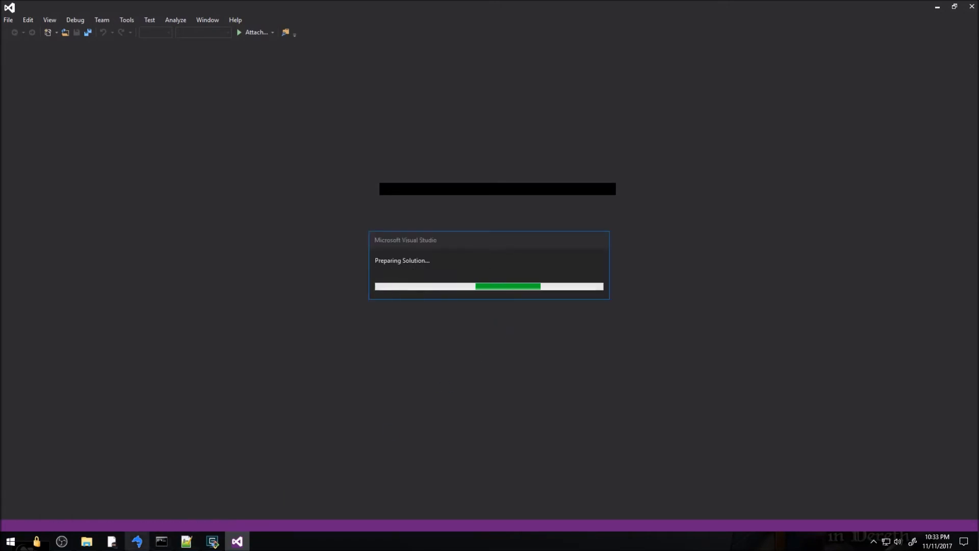
left_click(112, 541)
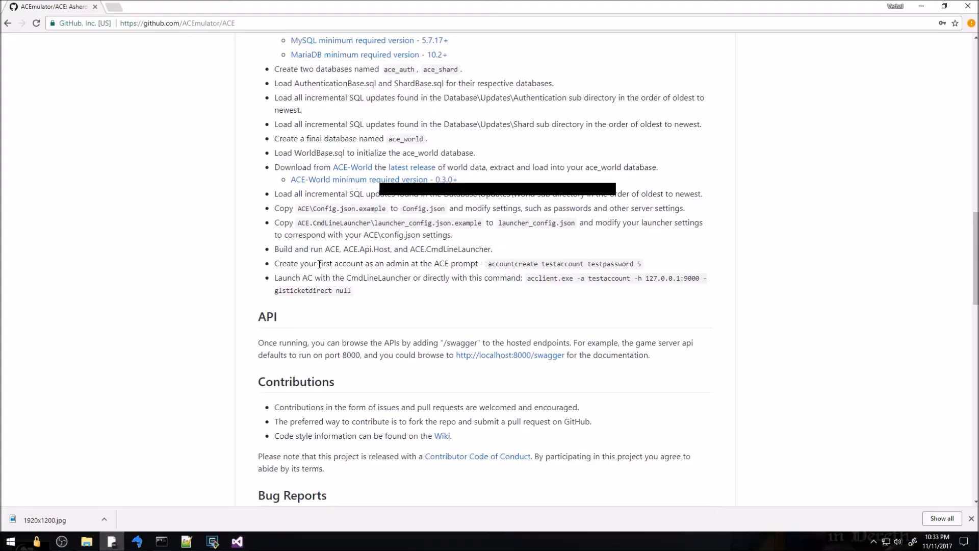
Read the README's build-and-run step, then dock Visual Studio's Properties panel beside Solution Explorer
left_click_drag(374, 237, 510, 249)
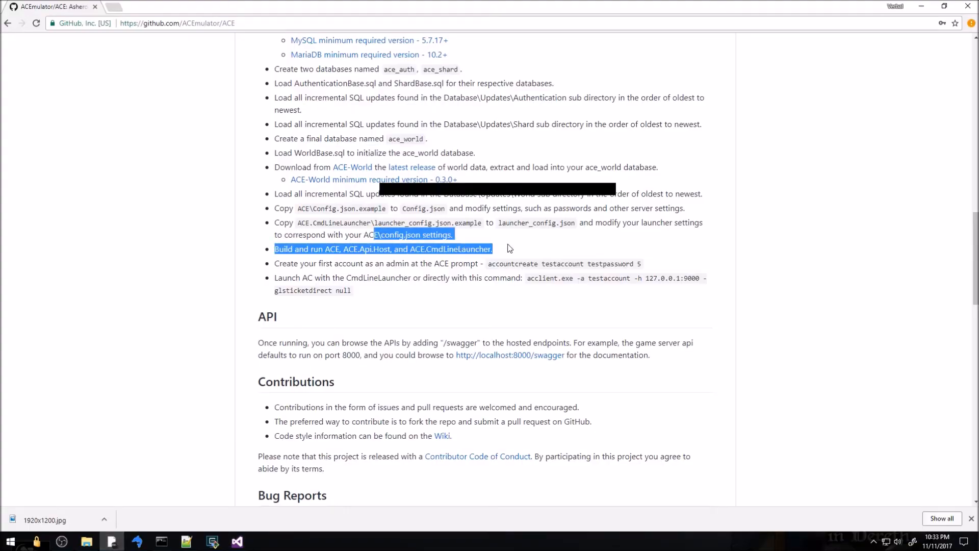
left_click(510, 249)
left_click(237, 542)
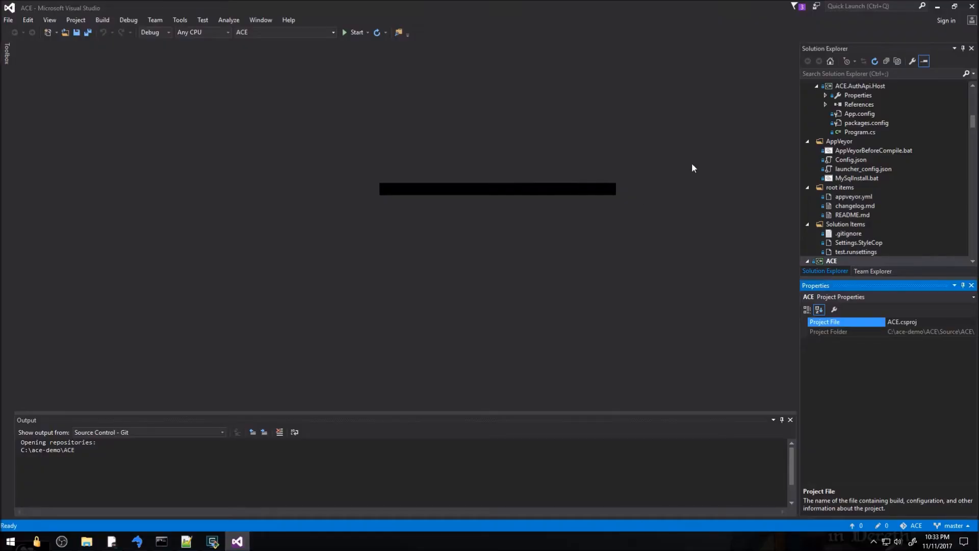
left_click(938, 287)
left_click_drag(938, 287, 893, 286)
Collapse the ACE solution tree in Solution Explorer to its top-level projects and folders
scroll(914, 288, "up", 8)
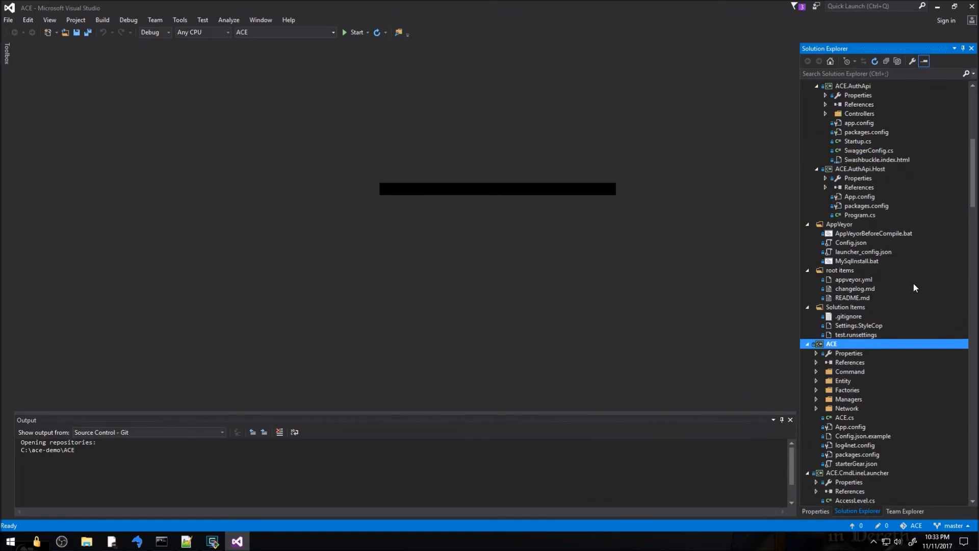
left_click(886, 61)
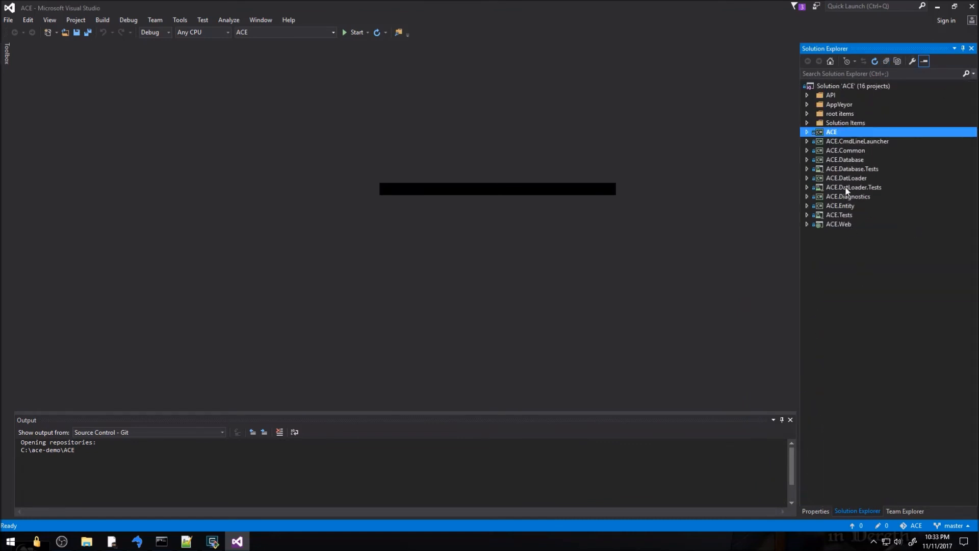
left_click(840, 87)
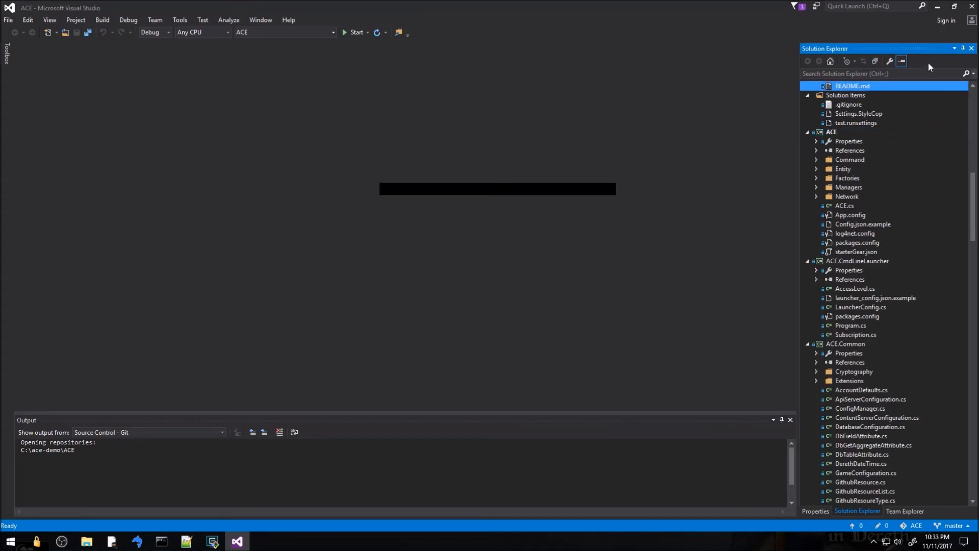
left_click(875, 61)
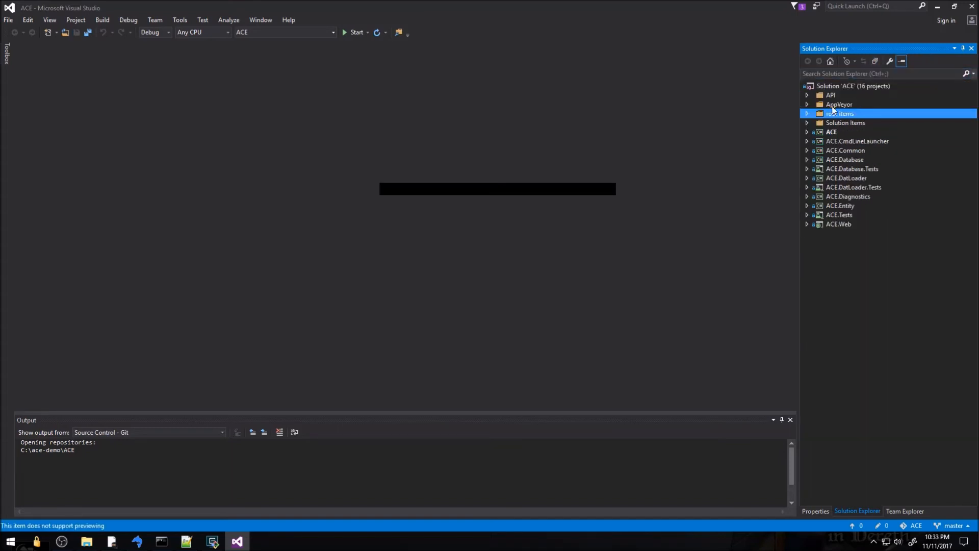
left_click(828, 86)
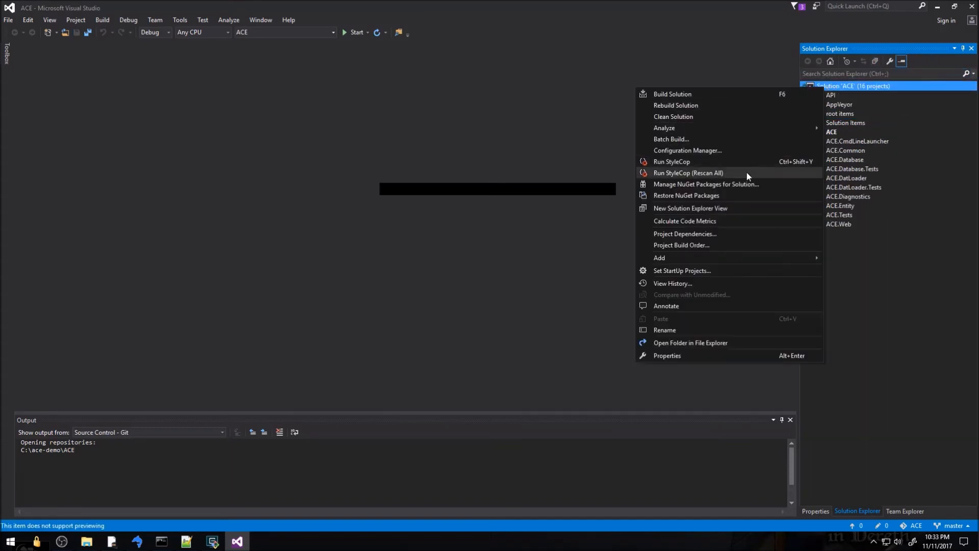
left_click(734, 195)
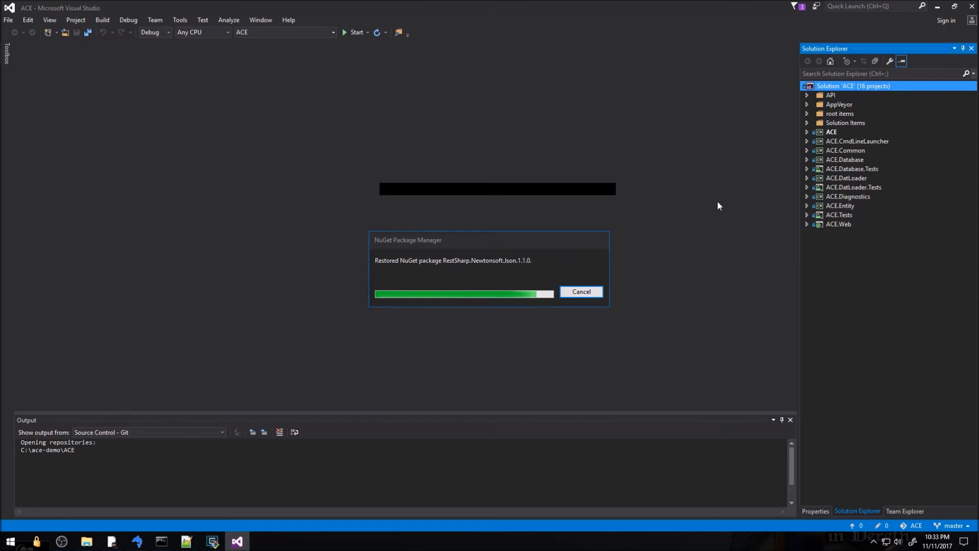
Rebuild the entire ACE solution and make the Error List pane taller
right_click(832, 87)
left_click(805, 101)
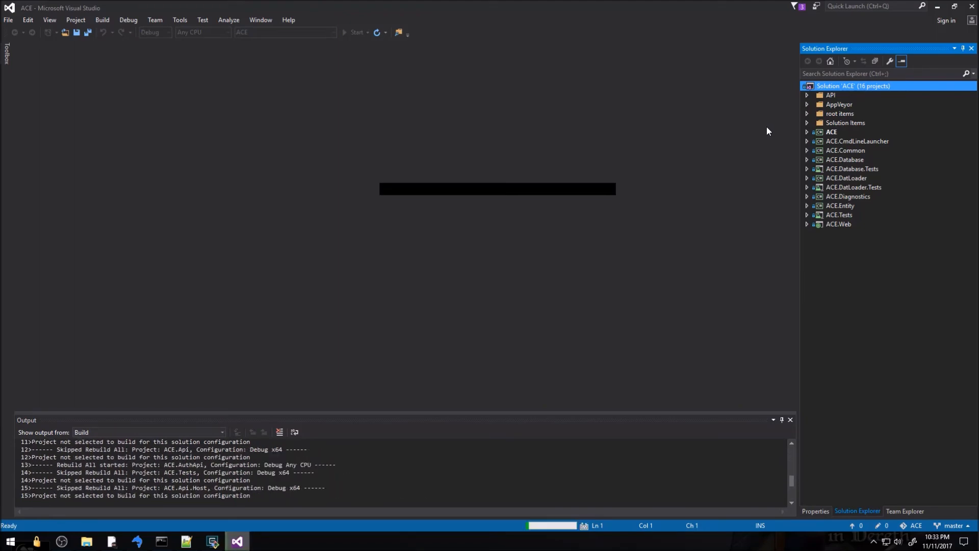
left_click_drag(359, 411, 361, 329)
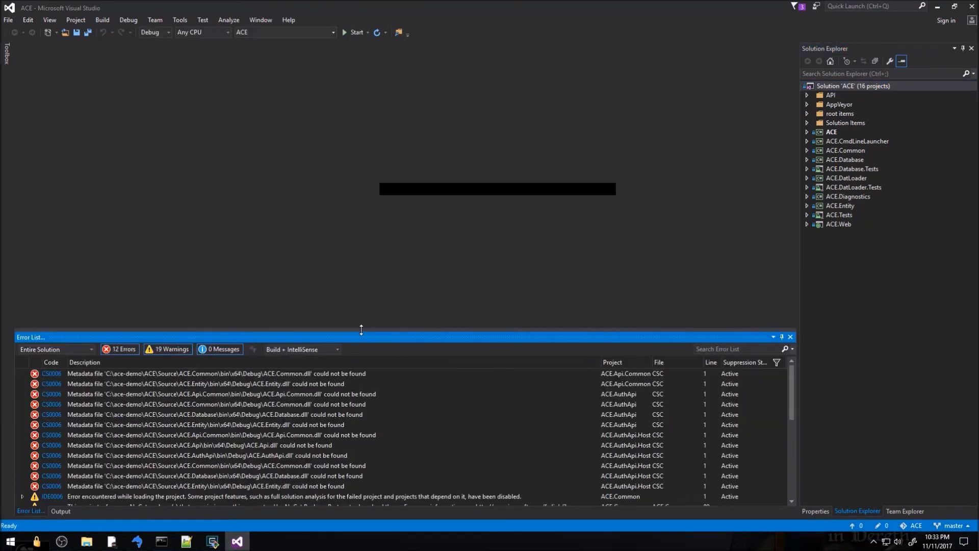
Review the 12 CS0006 missing x64 DLL errors and the ACE.Diagnostics NuGet warning
scroll(356, 439, "down", 4)
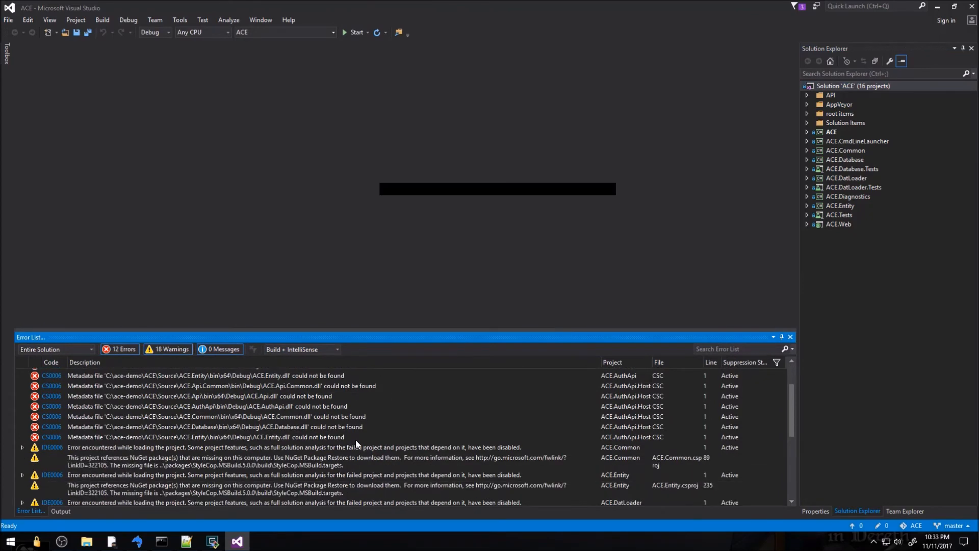
scroll(356, 439, "down", 1)
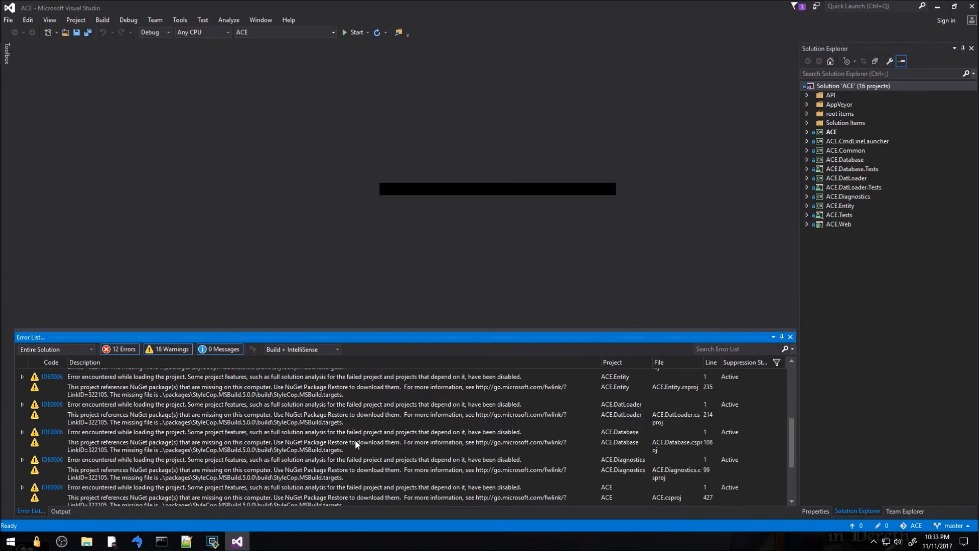
left_click(130, 479)
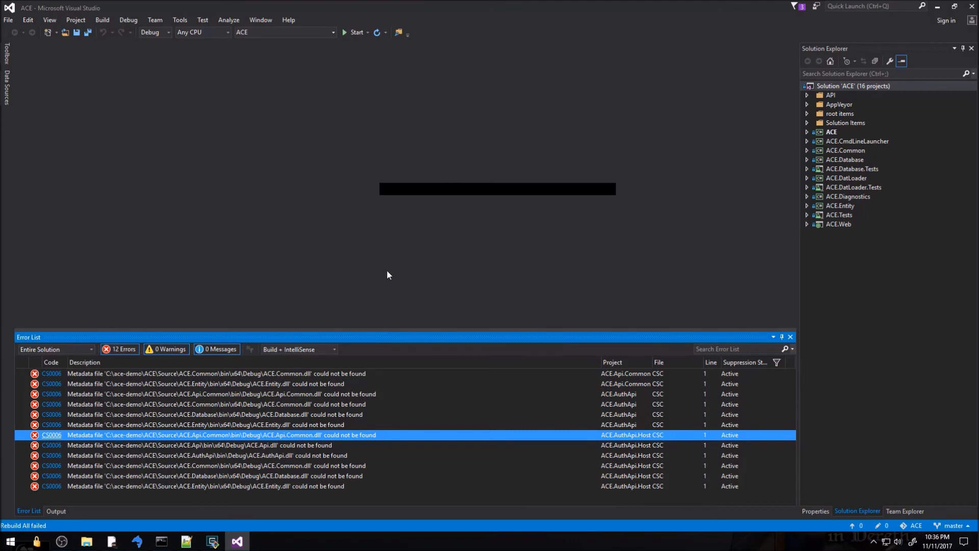
left_click(267, 415)
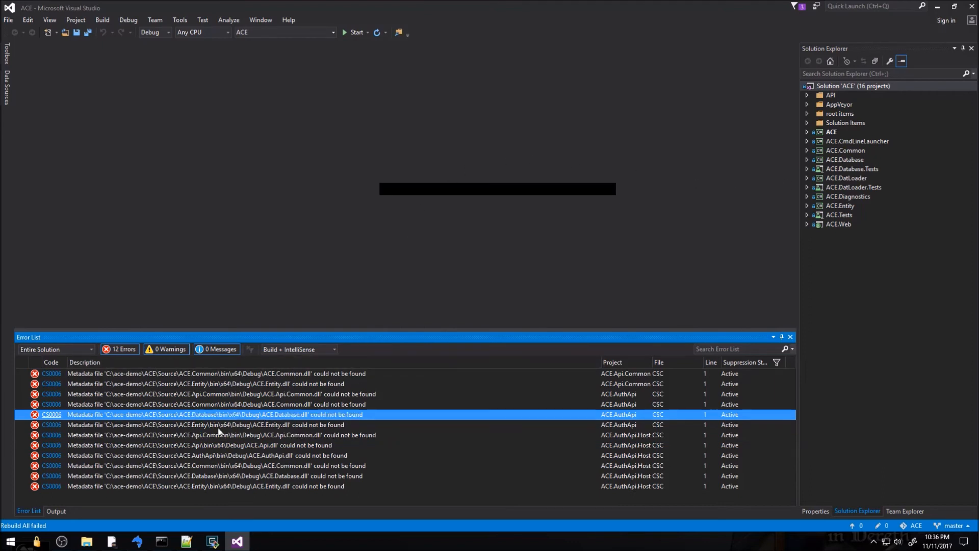
left_click(226, 33)
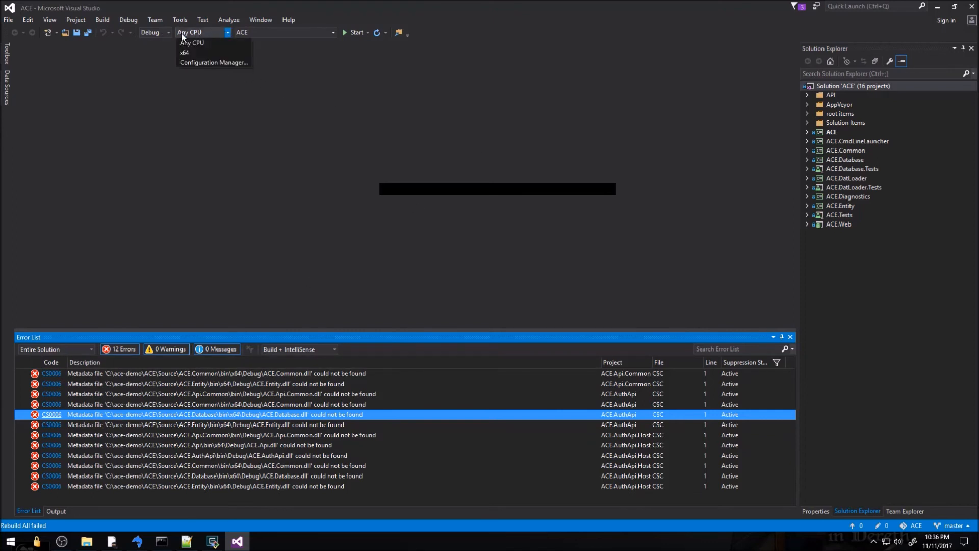
Remove the Any CPU solution platform in Configuration Manager, leaving x64 as the only platform
left_click(208, 62)
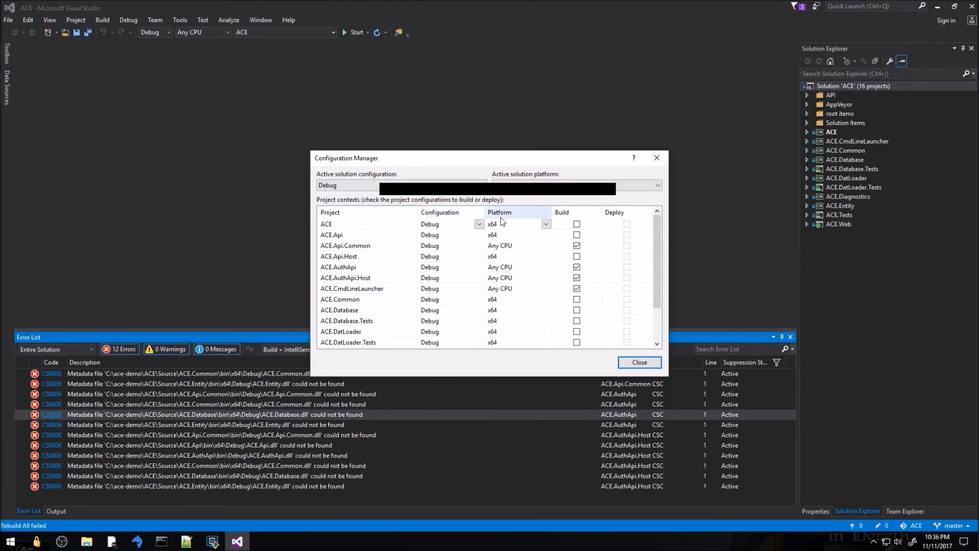
left_click(619, 186)
left_click(535, 221)
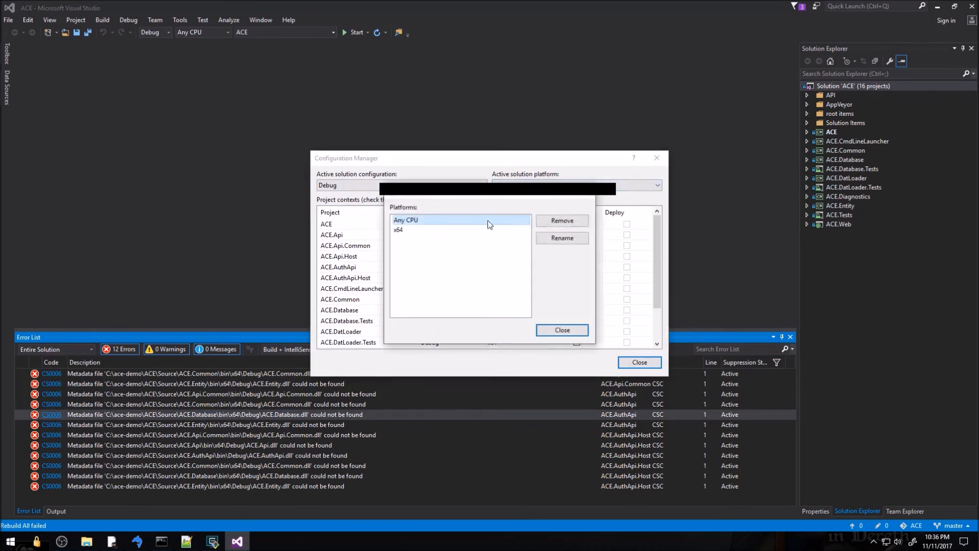
left_click(445, 222)
left_click(562, 228)
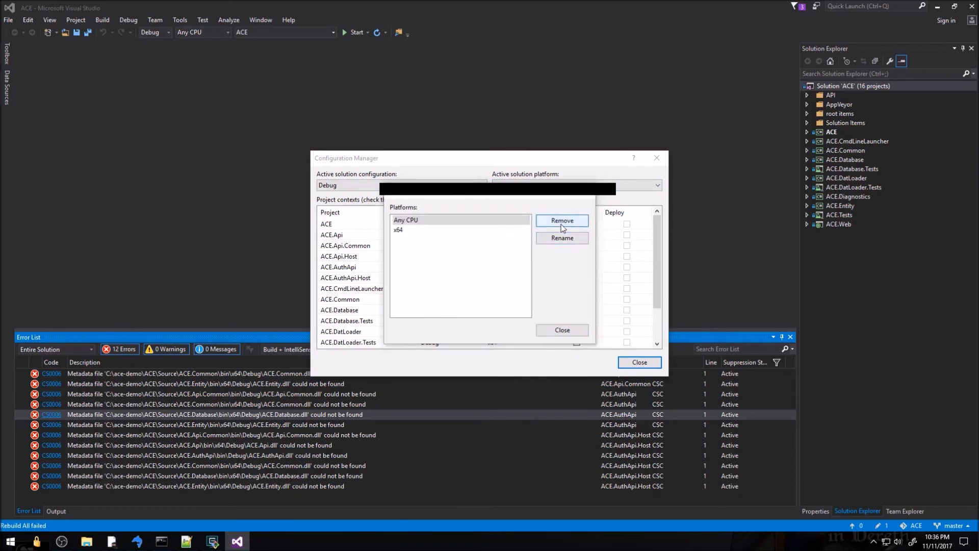
left_click(498, 309)
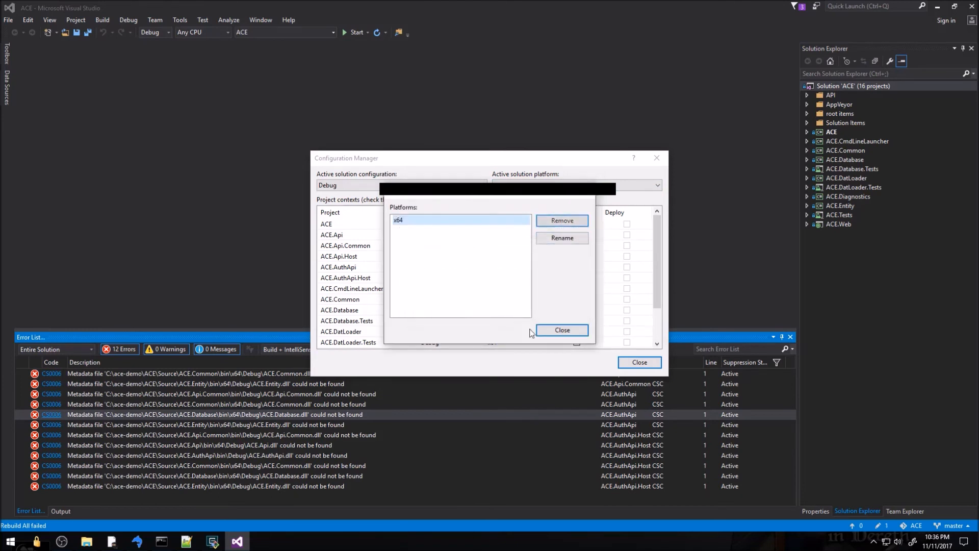
left_click(561, 330)
scroll(658, 239, "down", 2)
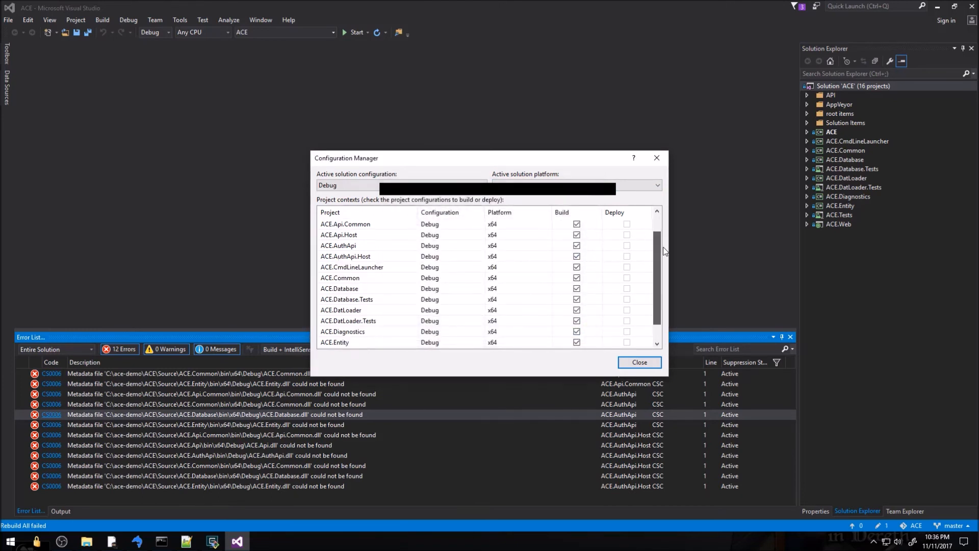
scroll(655, 260, "up", 2)
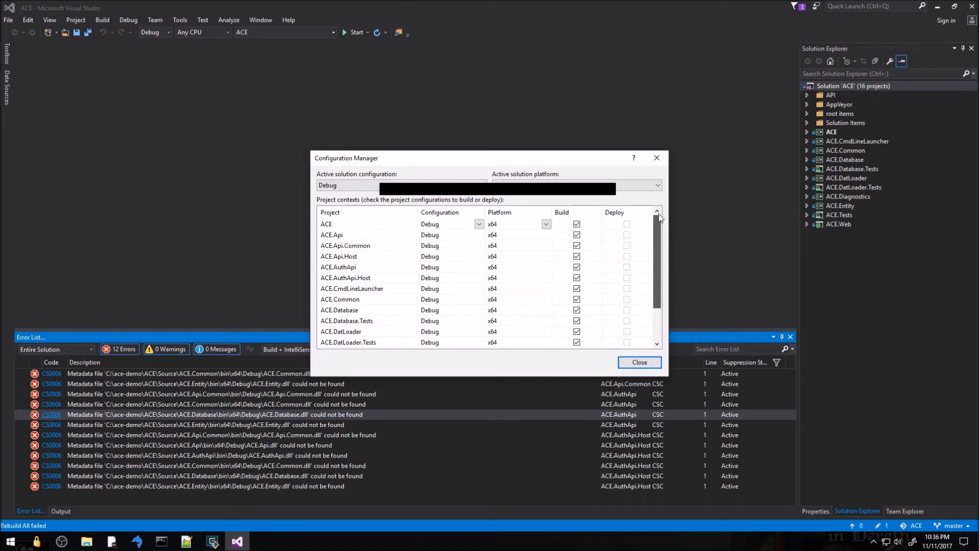
left_click(634, 365)
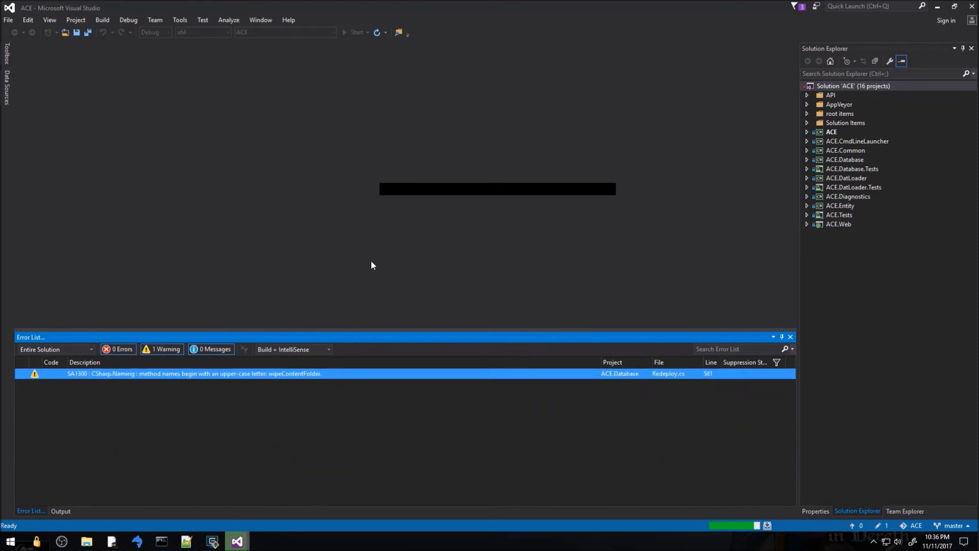
Check the SA1300 warning in Redeploy.cs, hide warnings in the Error List, and start debugging with F5
double_click(283, 372)
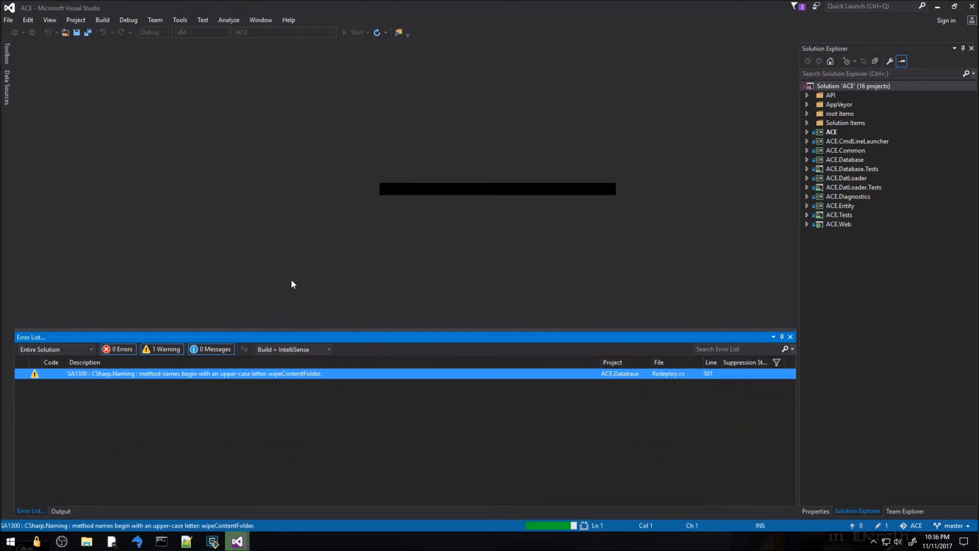
scroll(256, 220, "up", 2)
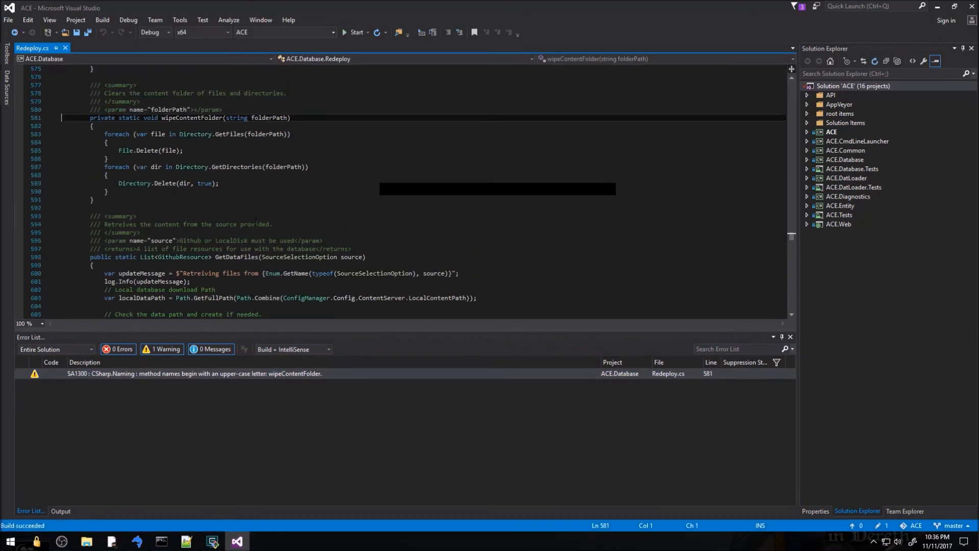
left_click(66, 48)
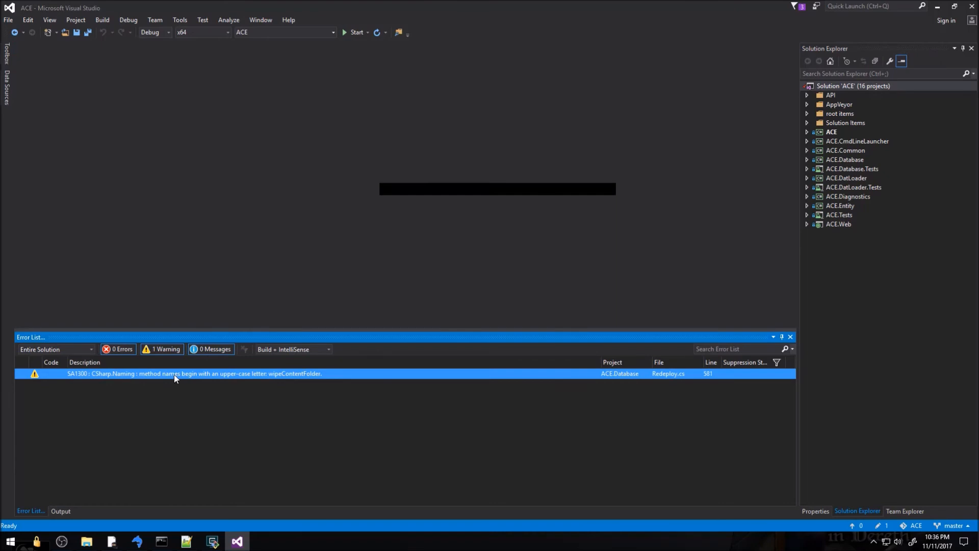
left_click(170, 349)
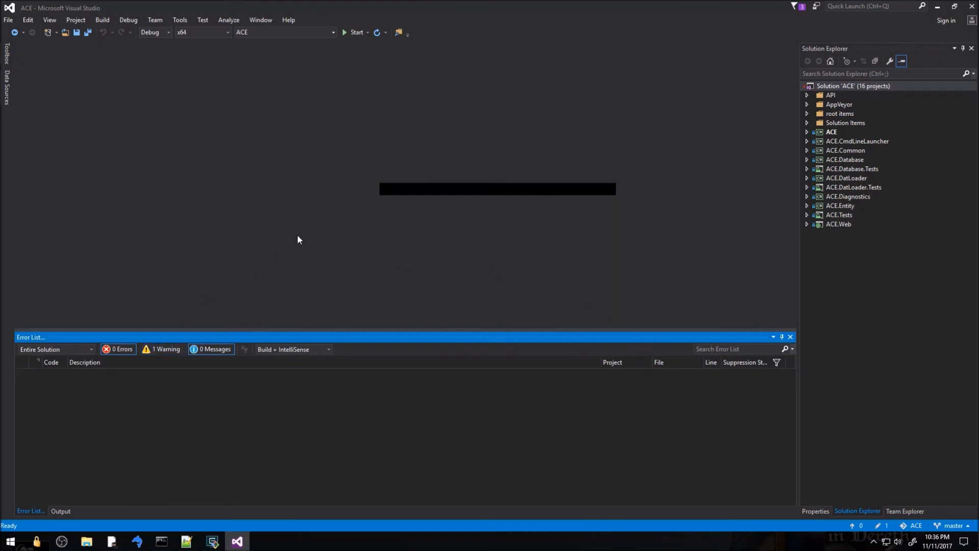
key("F5")
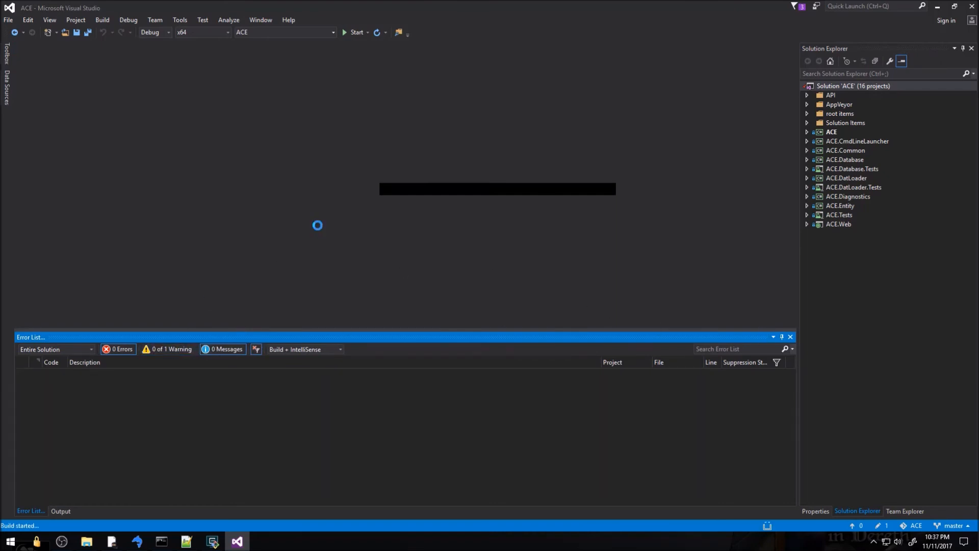
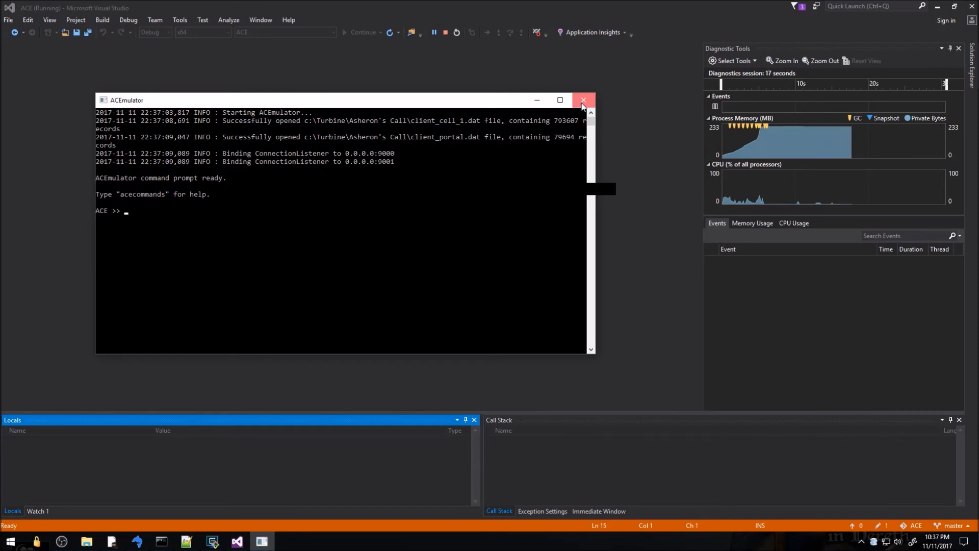
Close the ACEmulator console to stop debugging, then bring up the ACE GitHub README in Chrome
left_click(583, 101)
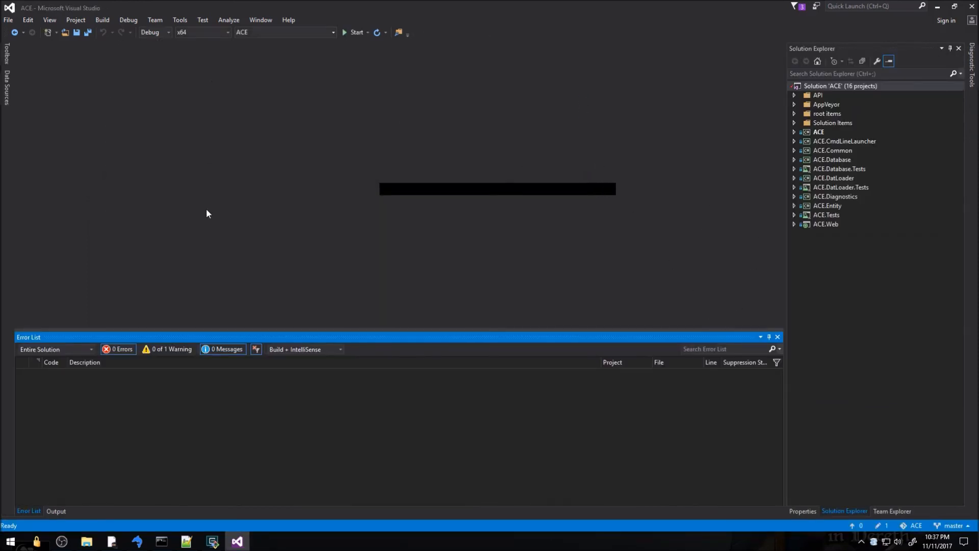
key("alt+Tab")
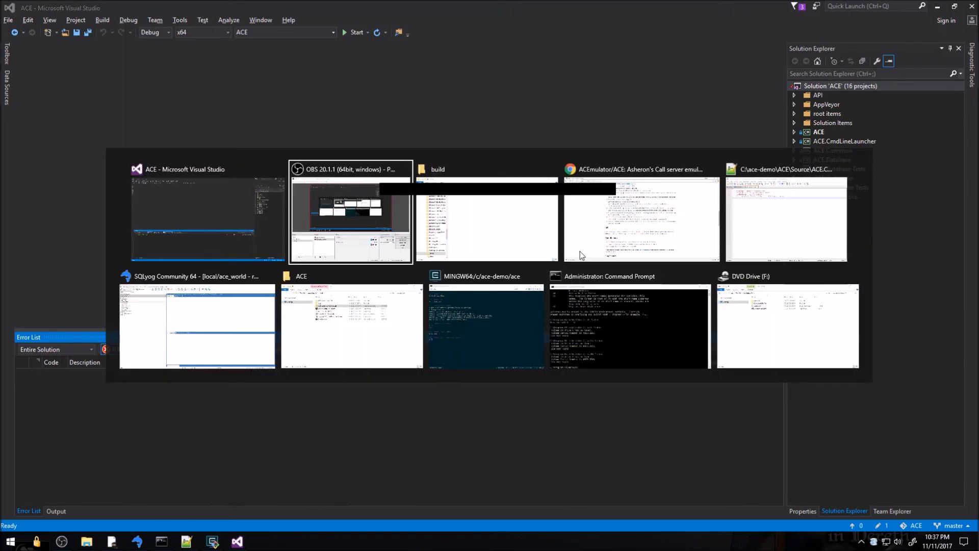
left_click(605, 234)
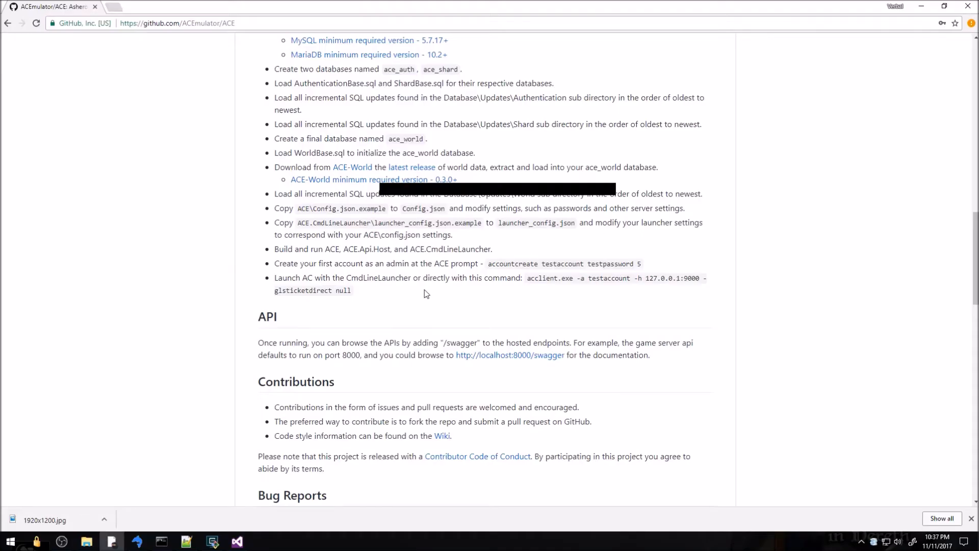
Read the README's 'Create your first account' step, then return to the ACE solution in Visual Studio
left_click_drag(435, 237, 476, 250)
left_click(376, 268)
left_click_drag(282, 268, 669, 265)
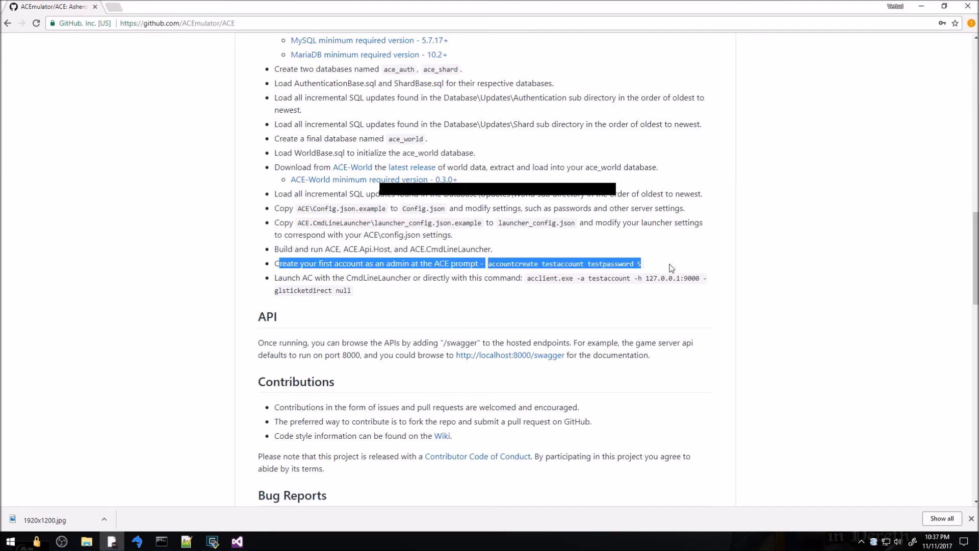
left_click(642, 276)
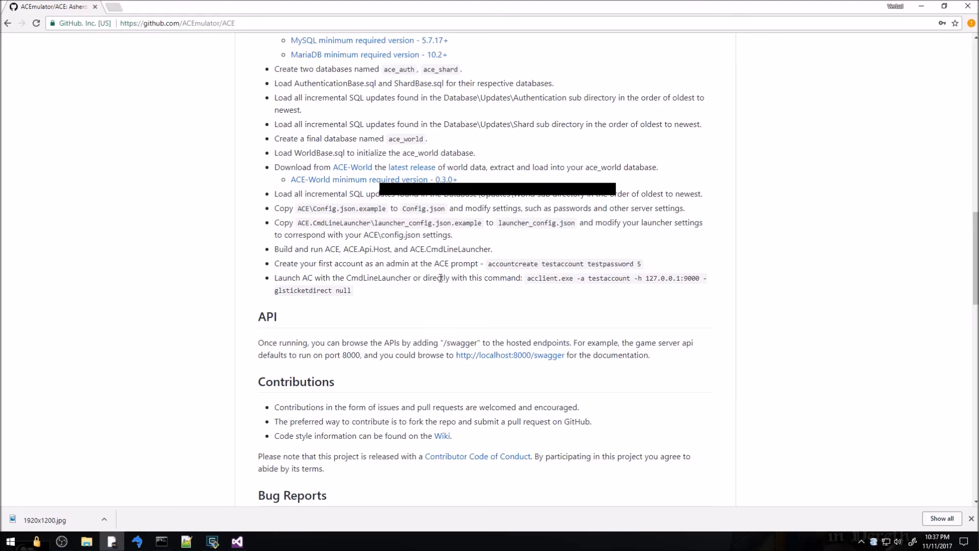
key("alt+Tab")
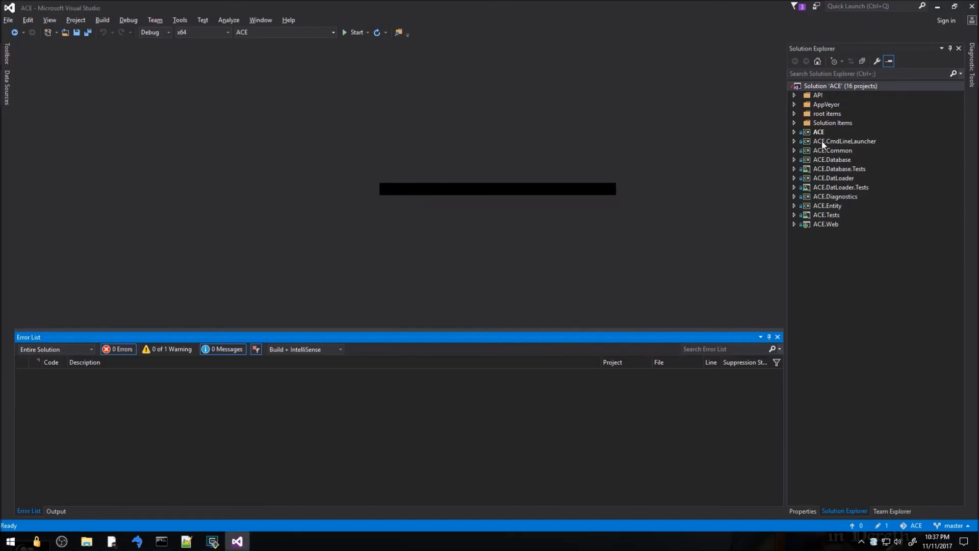
Switch the ACE solution to multiple startup projects, with ACE and ACE.Api.Host set to Start
right_click(822, 89)
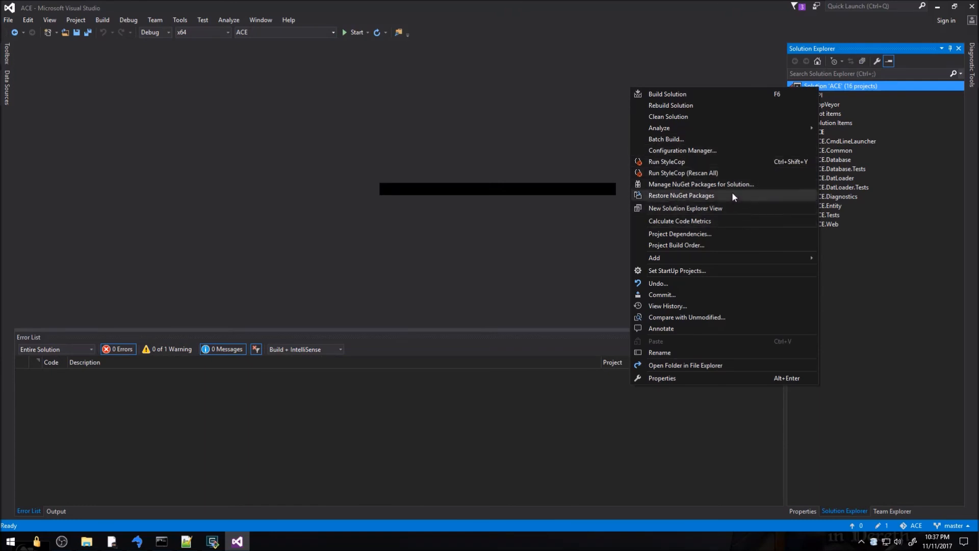
left_click(727, 271)
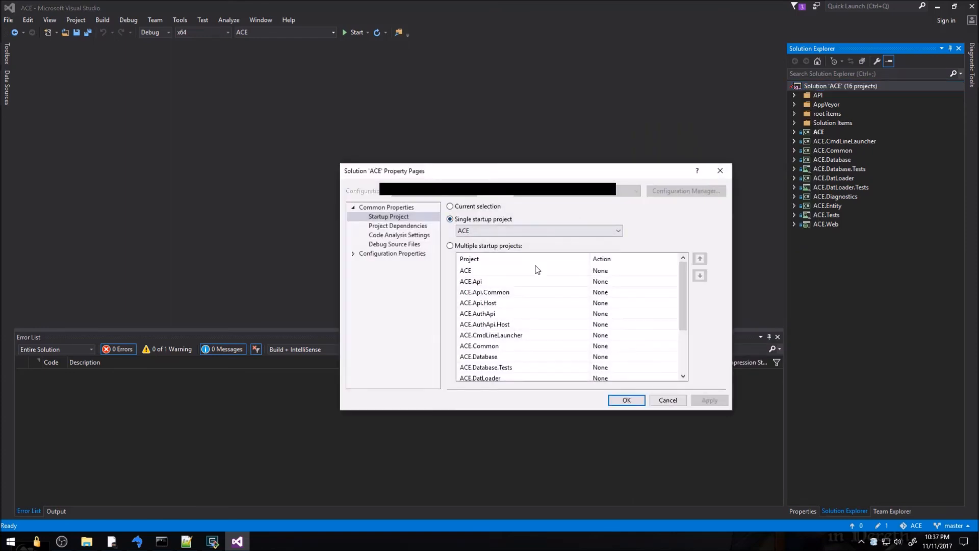
left_click(450, 246)
left_click(571, 273)
left_click(672, 270)
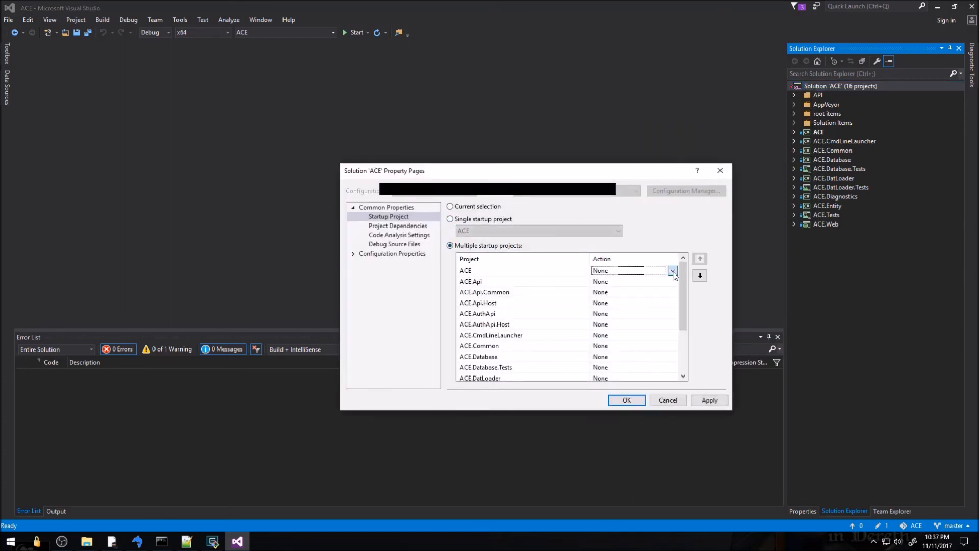
left_click(654, 284)
left_click(658, 302)
left_click(633, 321)
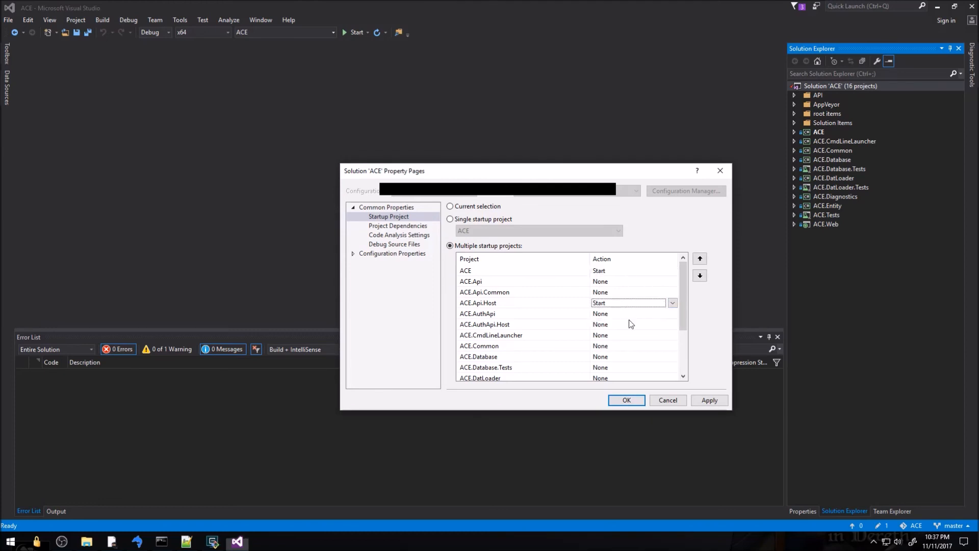
Set ACE.AuthApi.Host and ACE.CmdLineLauncher to Start as well and apply the startup settings
left_click_drag(685, 326, 686, 341)
left_click(663, 303)
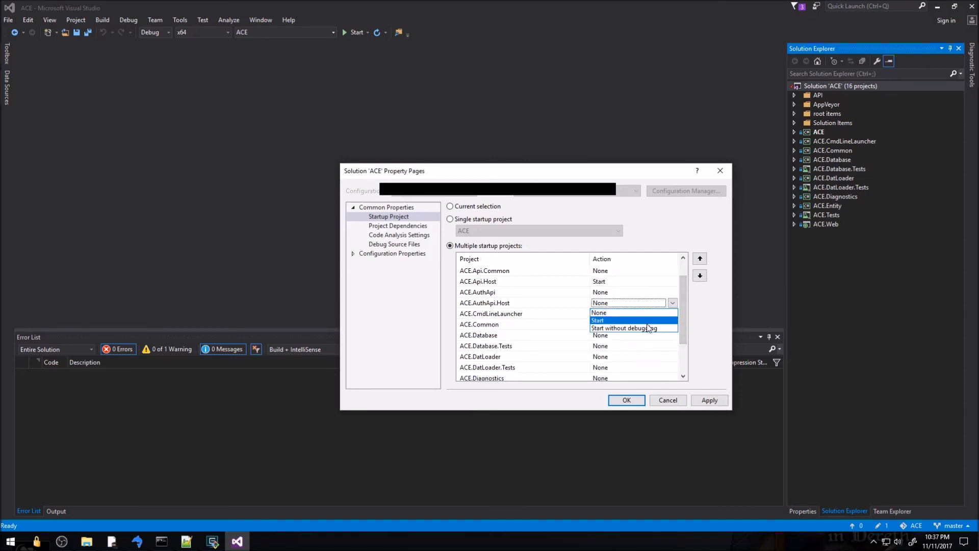
left_click(647, 322)
left_click_drag(684, 325, 686, 337)
left_click(665, 296)
left_click(640, 309)
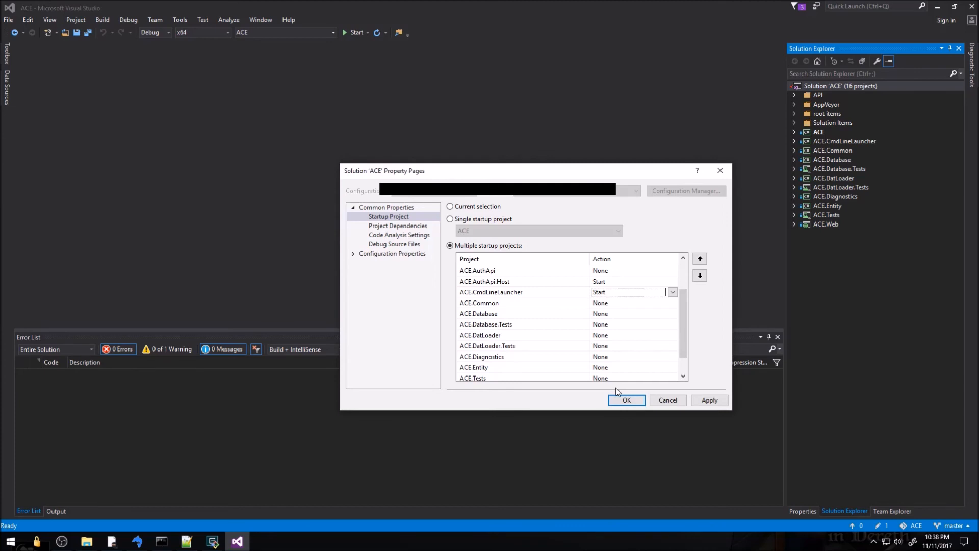
left_click(626, 401)
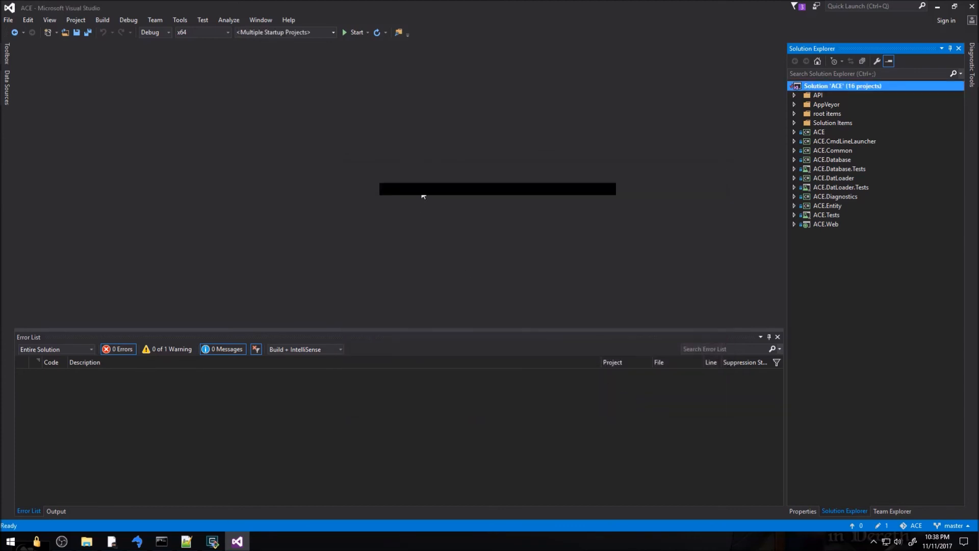
Run the solution, move the ACE.Api.Host console aside and inspect the TargetInvocationException break
key("F5")
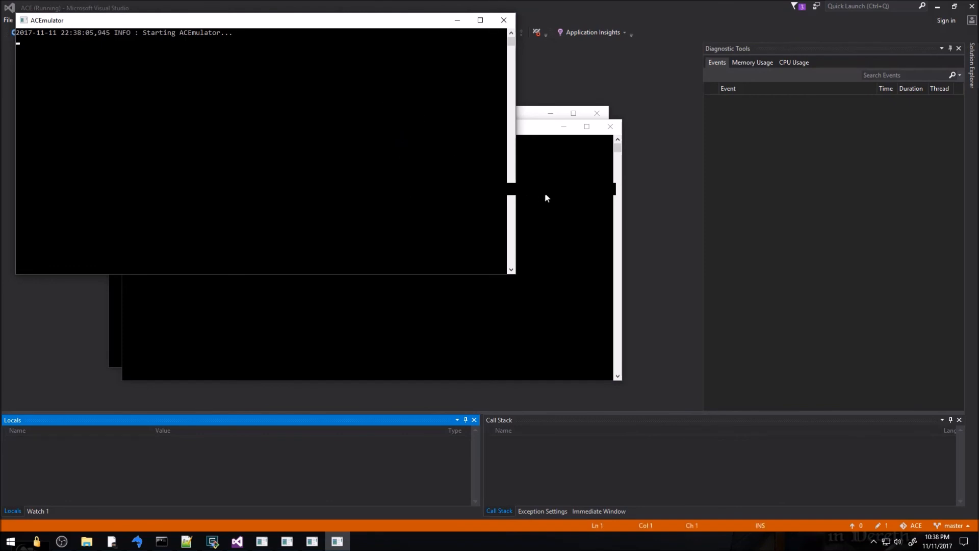
left_click_drag(512, 133, 794, 155)
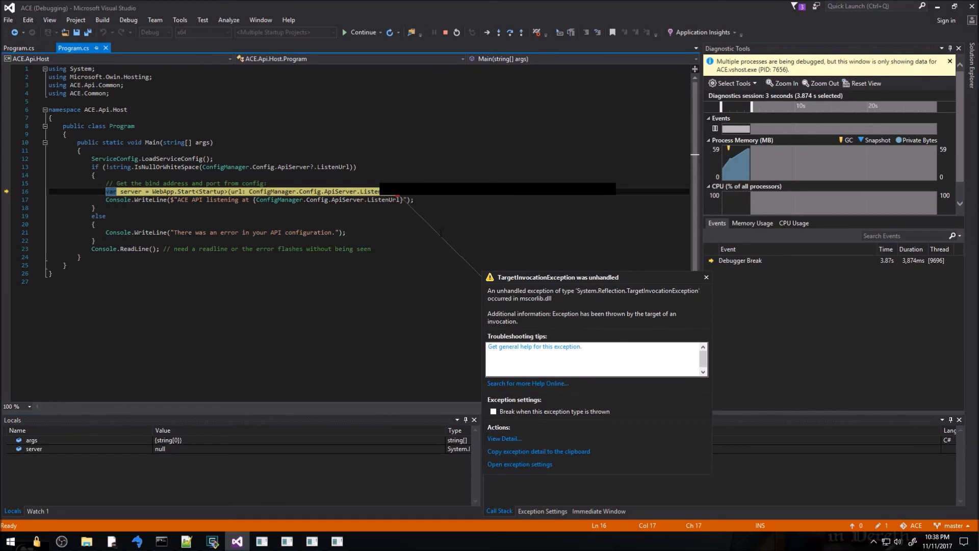
mouse_move(397, 197)
Find FAQ item 4 on 'Access is denied' in the GitHub README and compare it with the exception
key("alt+Tab")
scroll(348, 316, "down", 12)
scroll(349, 317, "up", 1)
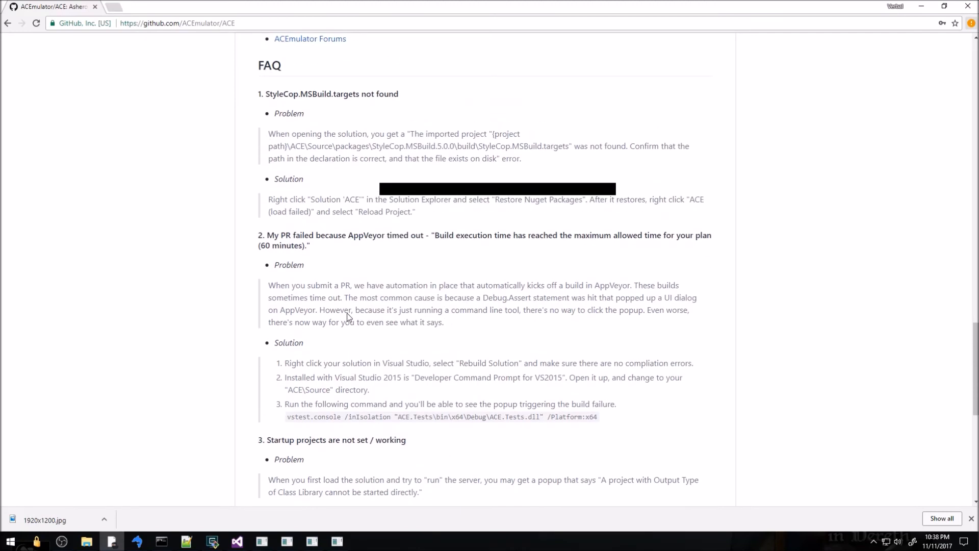
scroll(348, 316, "down", 2)
scroll(348, 317, "up", 1)
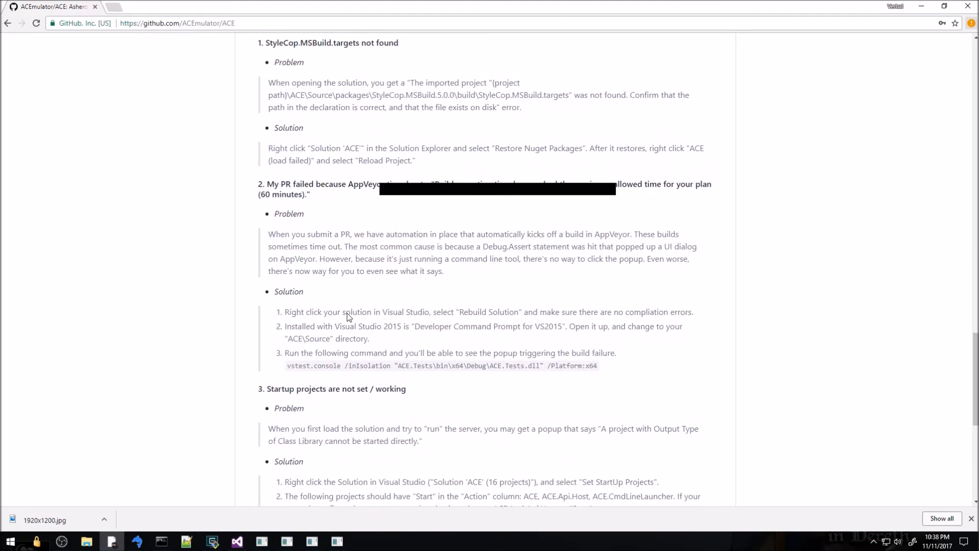
scroll(351, 306, "down", 4)
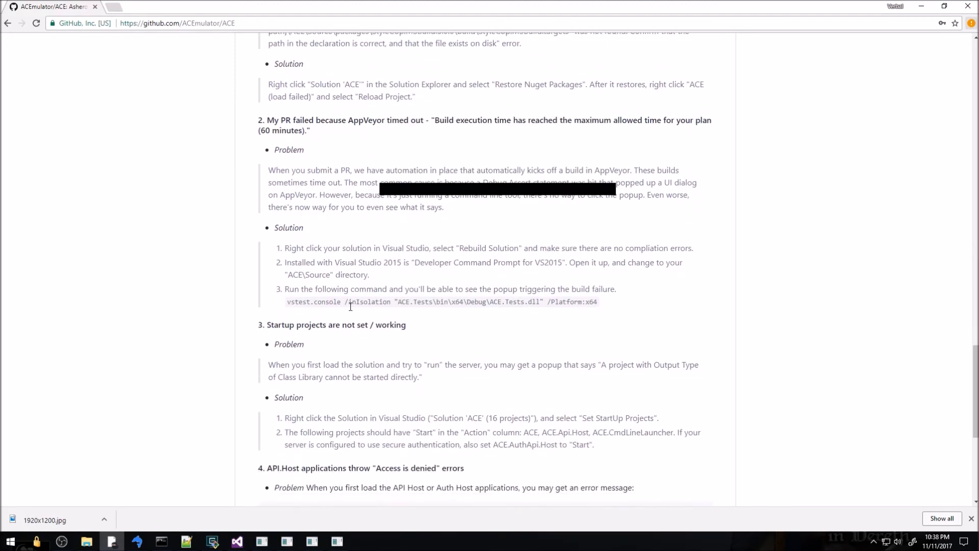
scroll(350, 307, "down", 1)
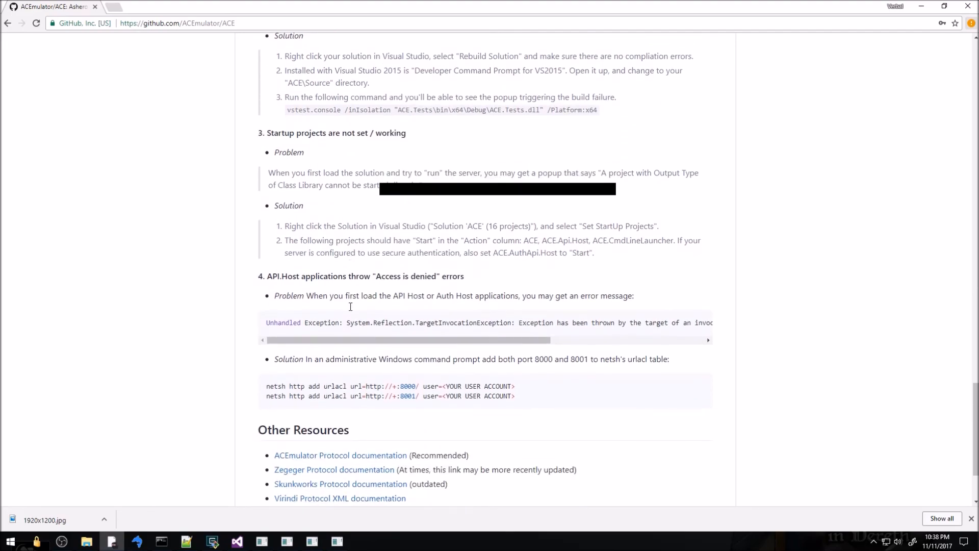
key("alt+Tab")
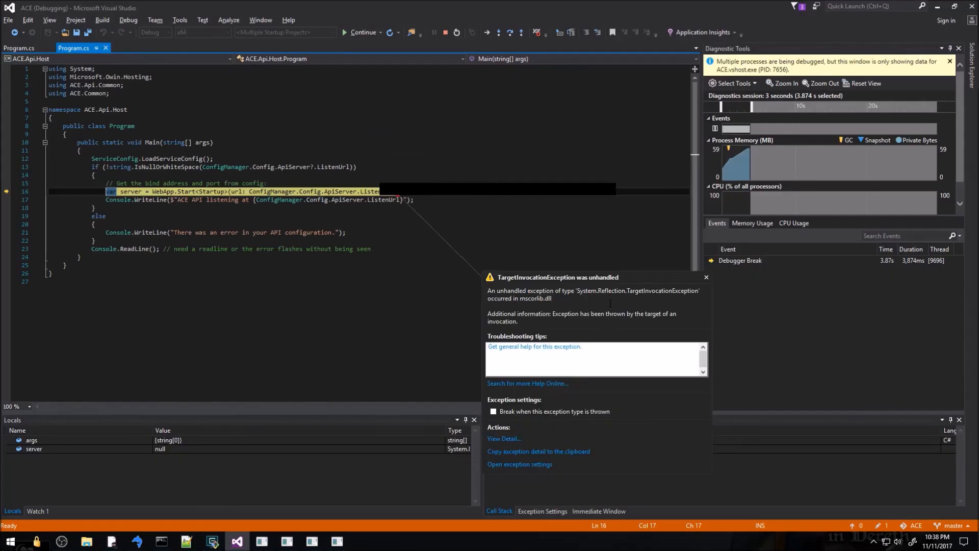
Read FAQ item 4's netsh urlacl commands, then return to Visual Studio
key("alt+Tab")
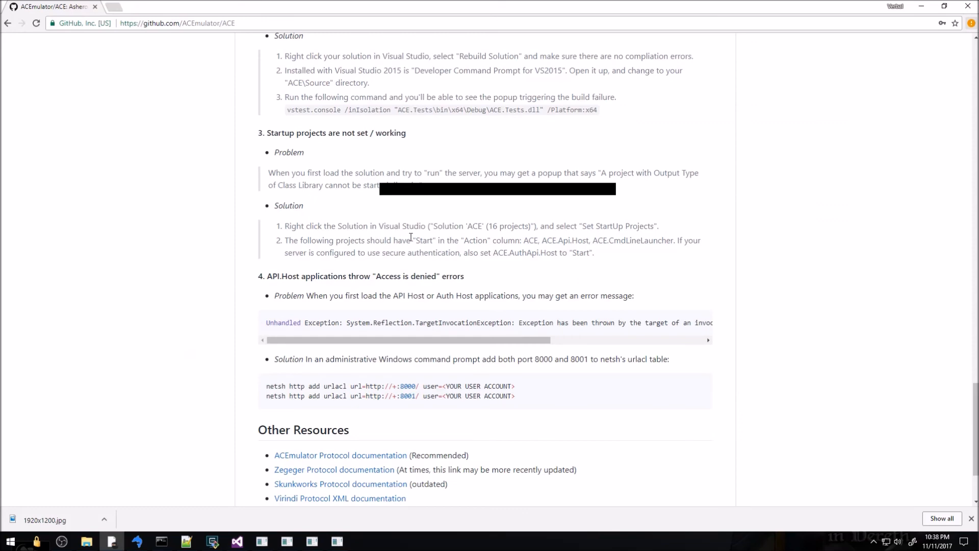
scroll(451, 266, "up", 5)
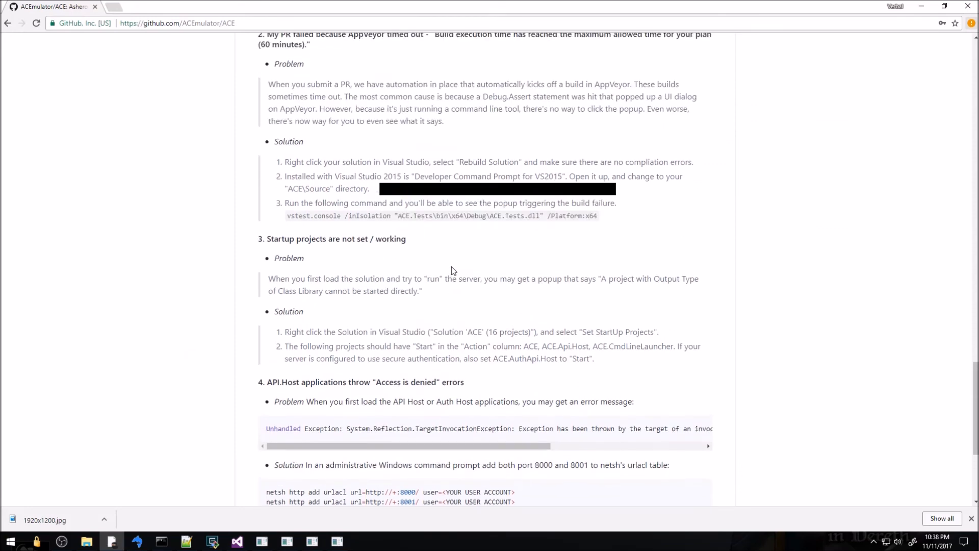
scroll(452, 268, "down", 8)
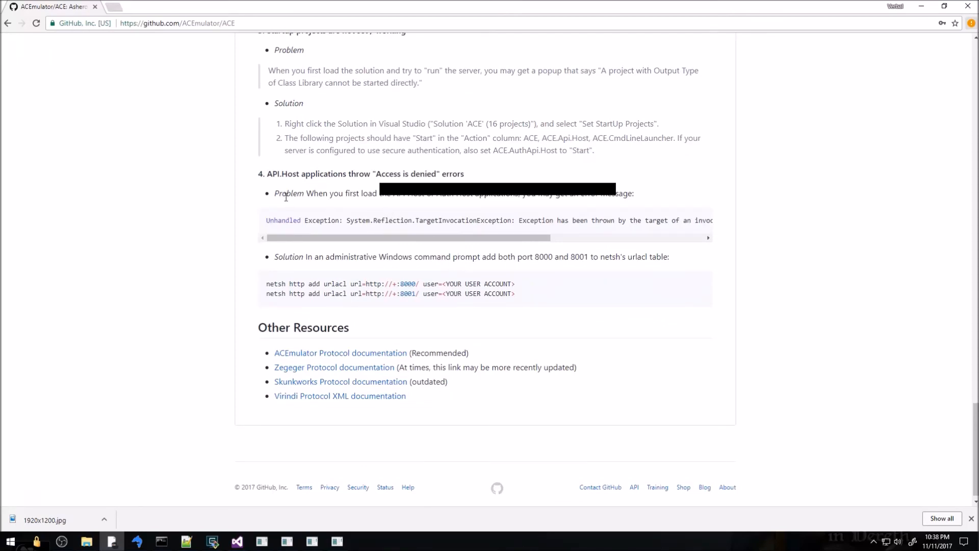
left_click_drag(362, 224, 678, 221)
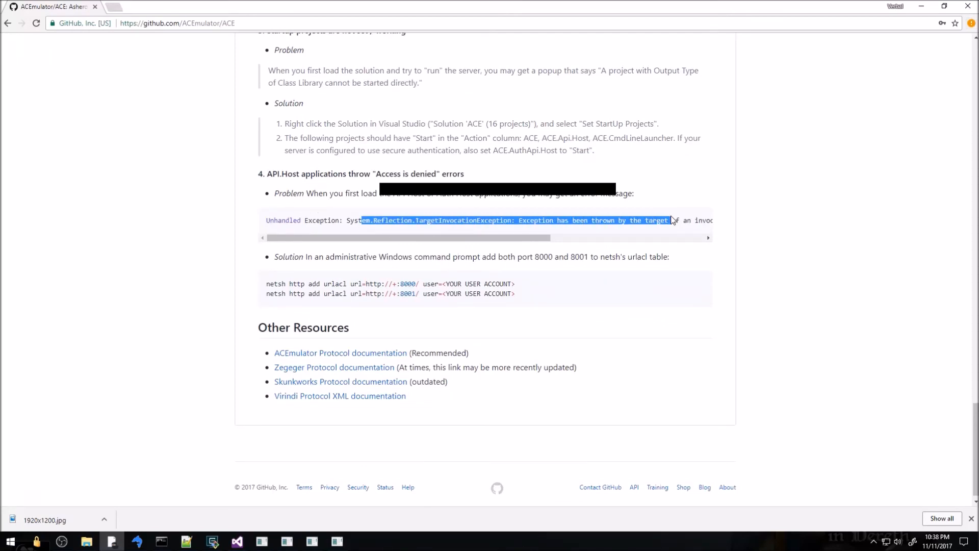
left_click_drag(520, 238, 439, 246)
left_click(434, 260)
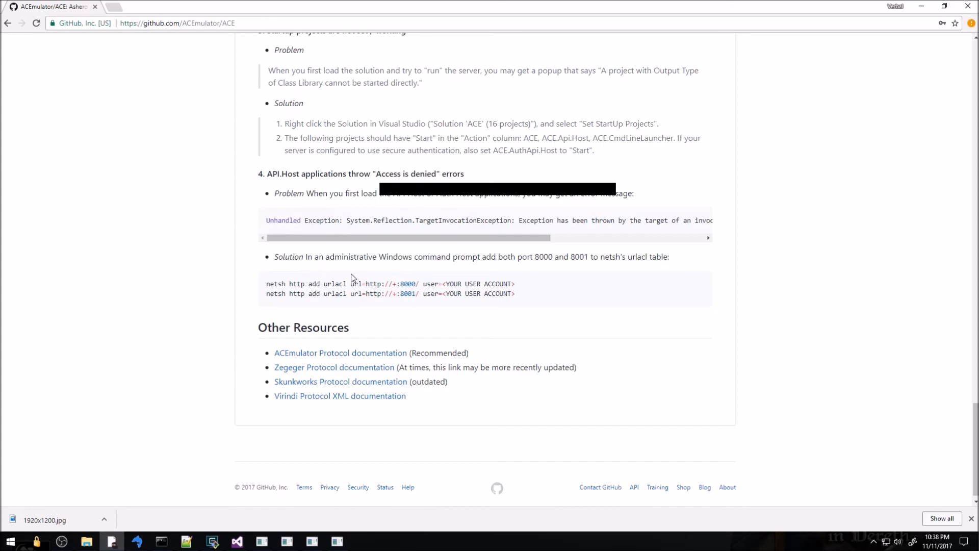
key("alt+Tab")
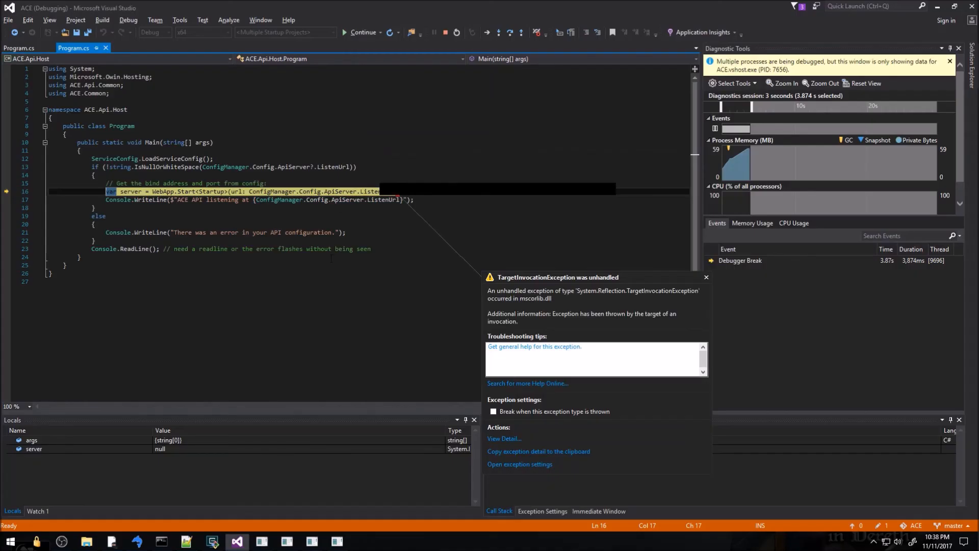
Stop debugging and relaunch Visual Studio 2015 as administrator from a Start menu search for 'visua'
left_click(442, 32)
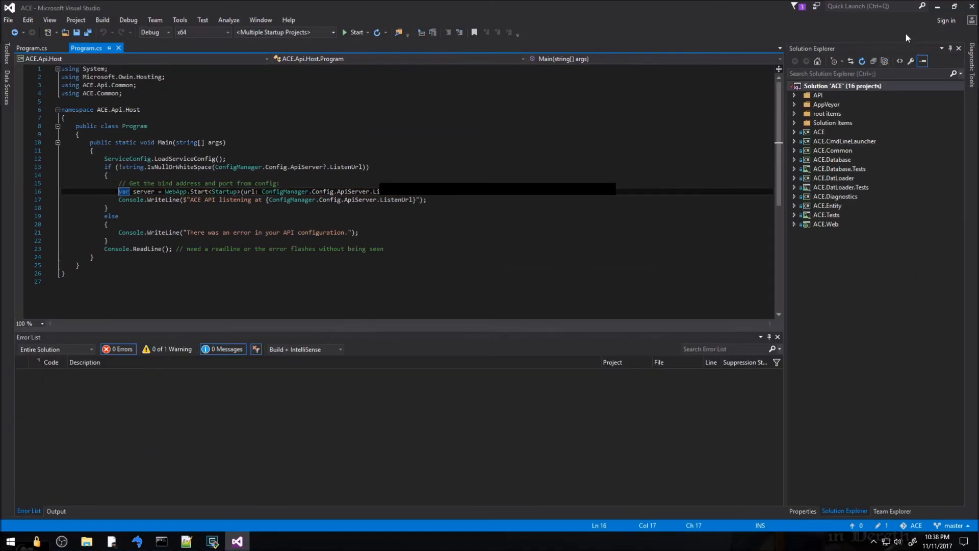
key("alt+Tab")
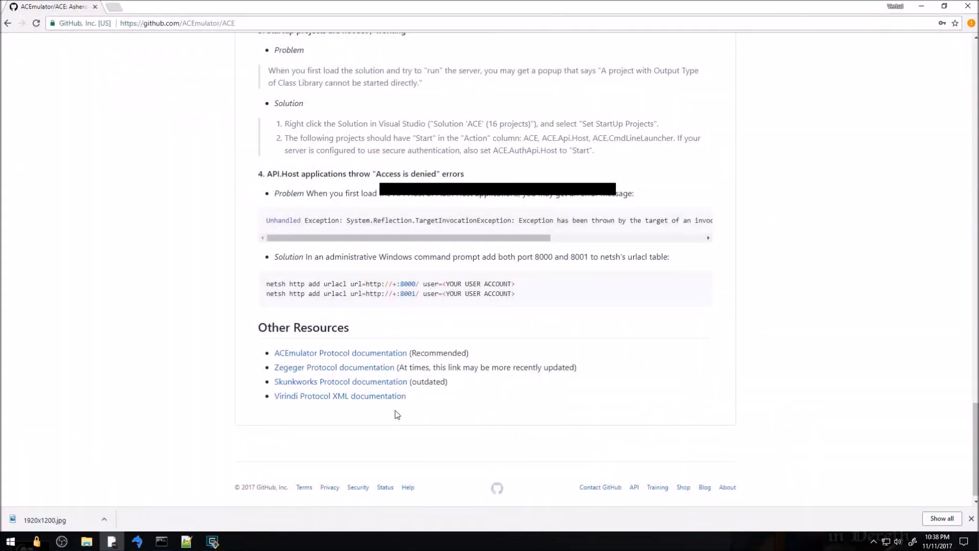
key("super")
type("visua")
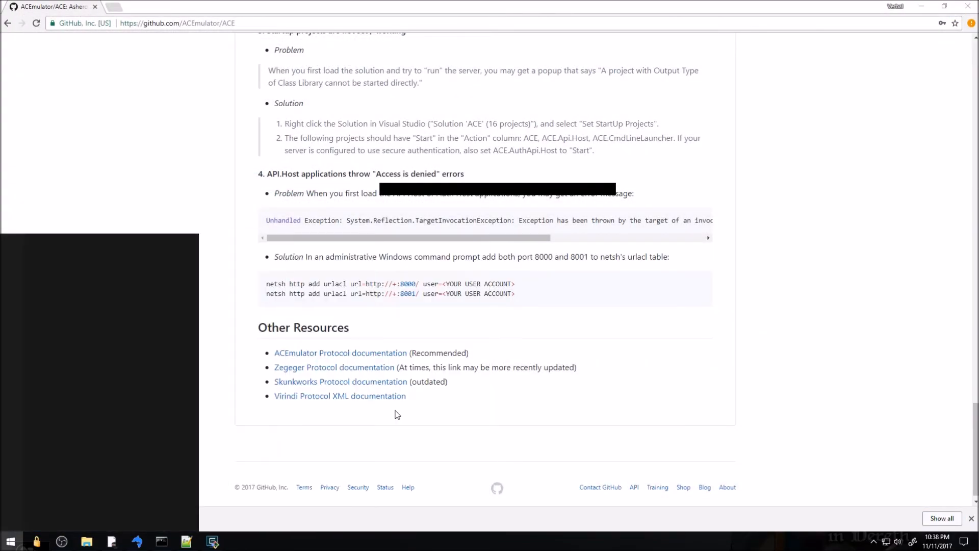
right_click(83, 289)
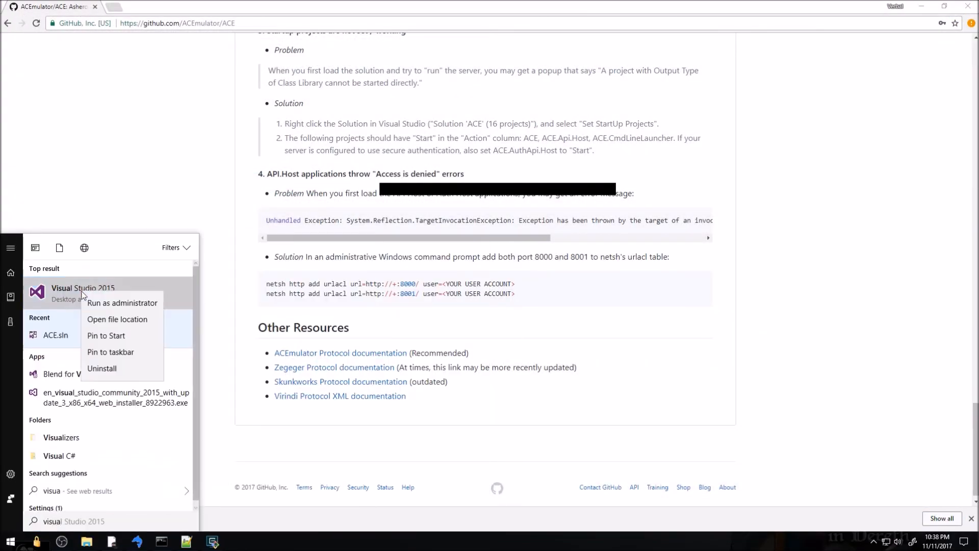
left_click(105, 306)
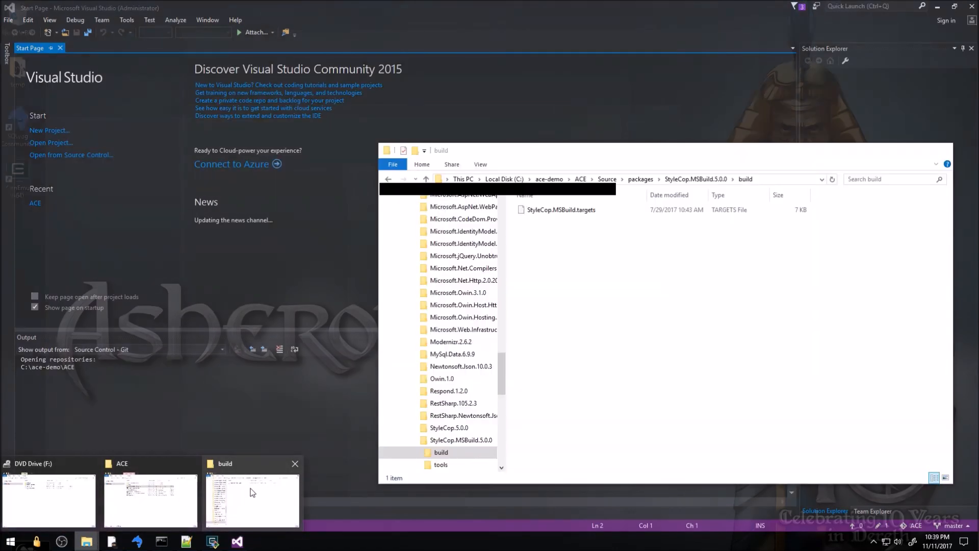
Check the ACE.sln file in the Source folder in Explorer, then return to the Start Page
left_click(210, 498)
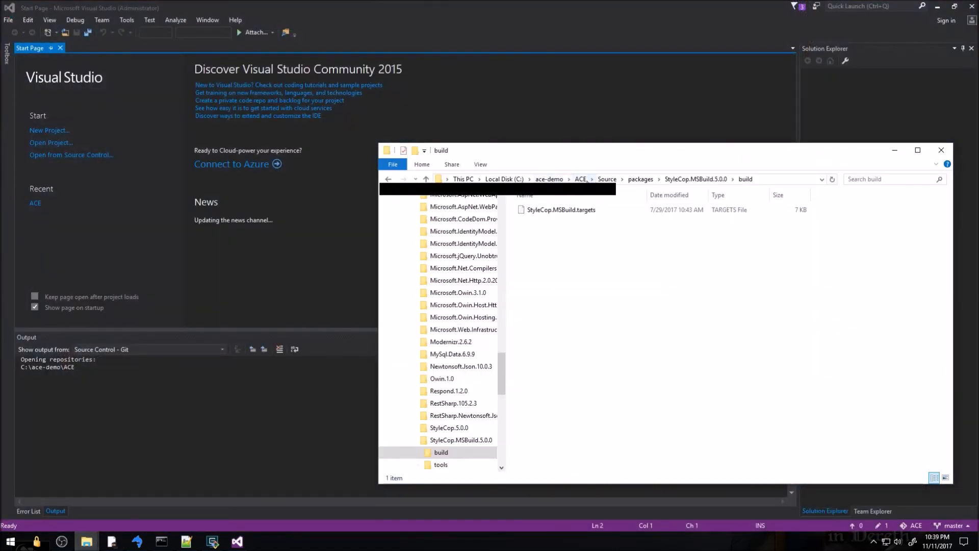
left_click(606, 179)
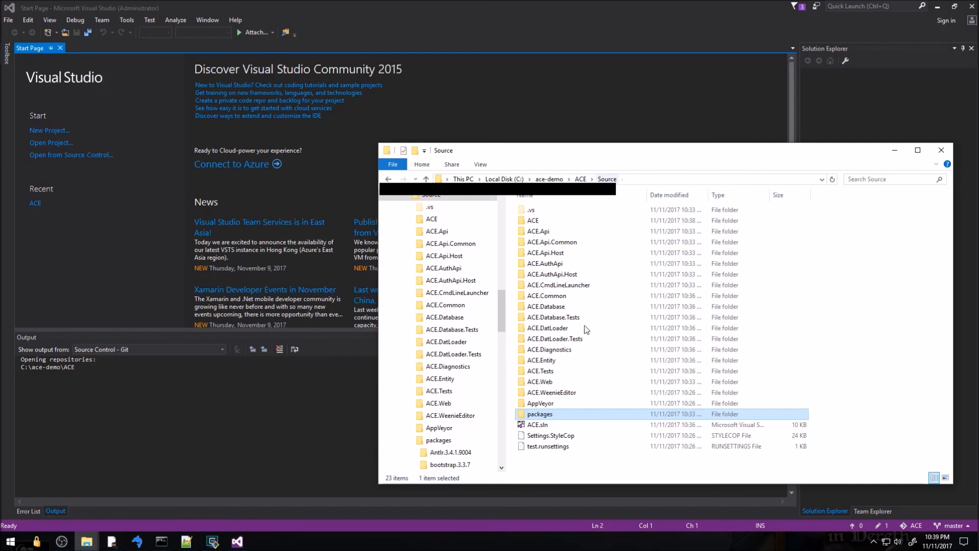
left_click(542, 426)
left_click(111, 237)
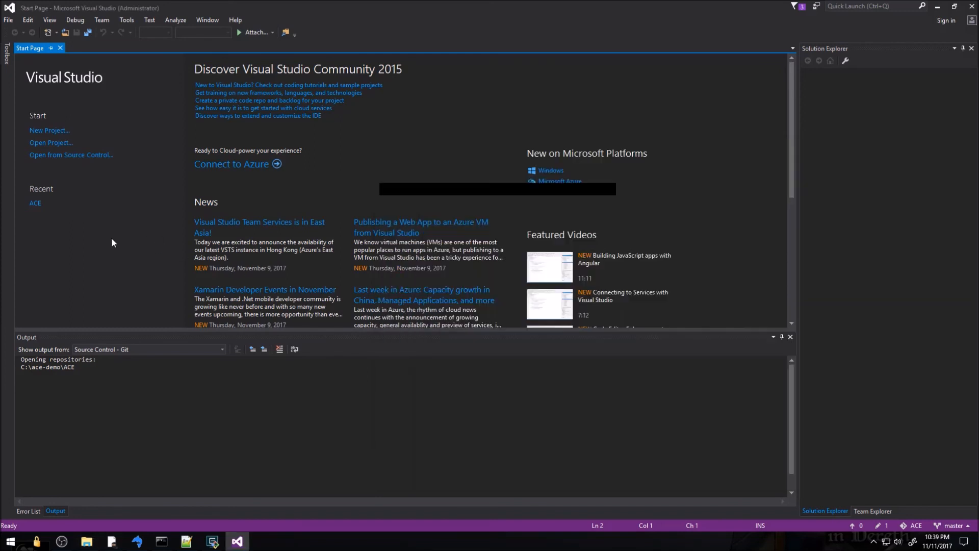
Reopen the recent ACE solution, close Program.cs, and build and run so the APIs listen on ports 8000 and 8001
left_click(36, 203)
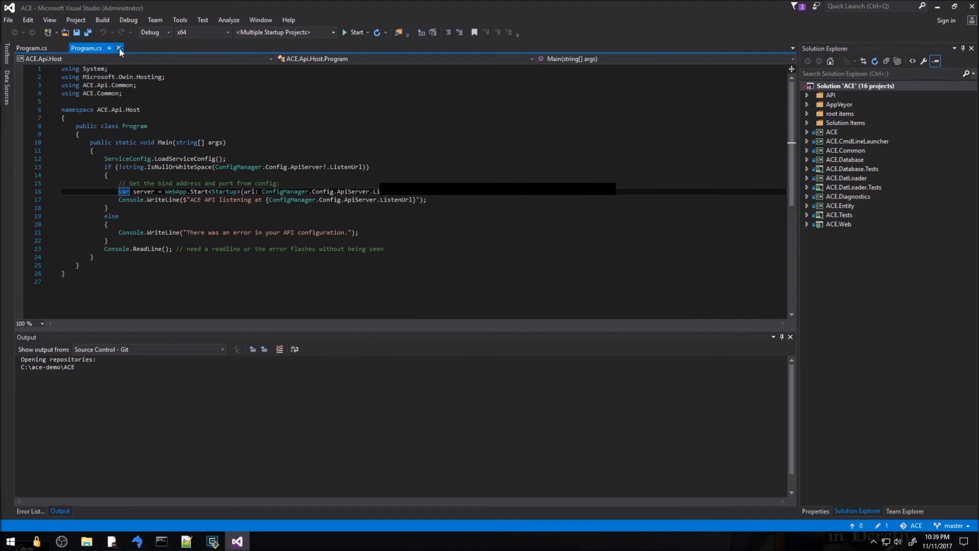
left_click(65, 48)
key("ctrl+shift+b")
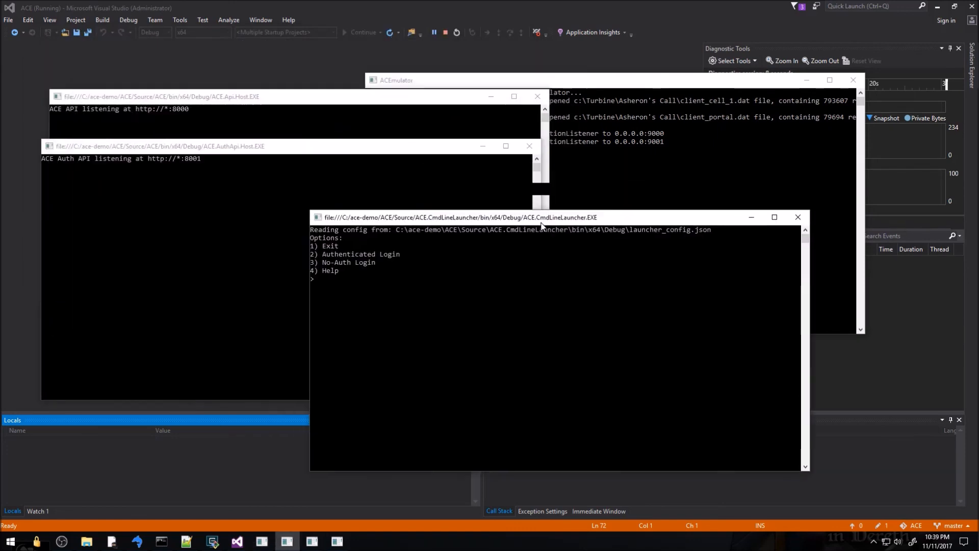
Copy the accountcreate command from the README and run it in the ACEmulator console with admin access level
left_click(640, 172)
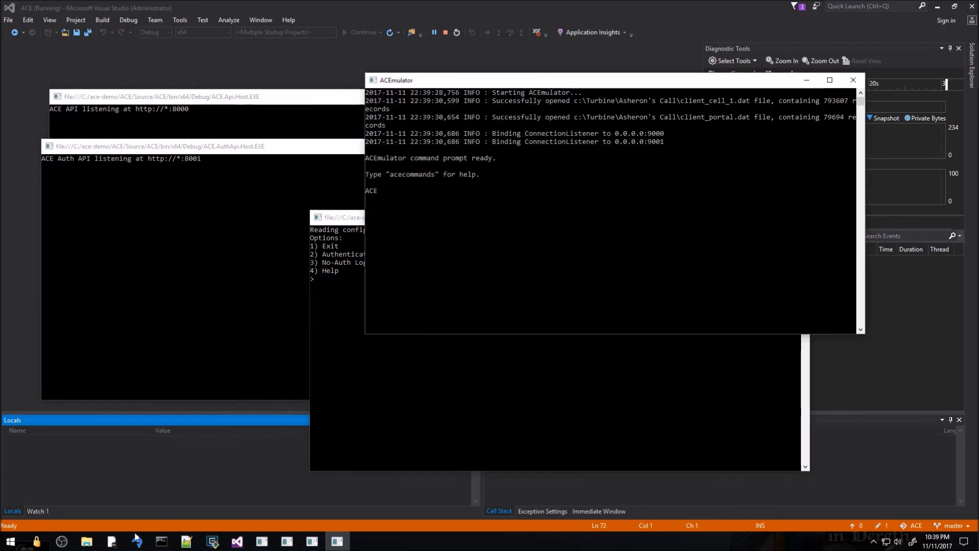
key("alt+Tab")
left_click(548, 267)
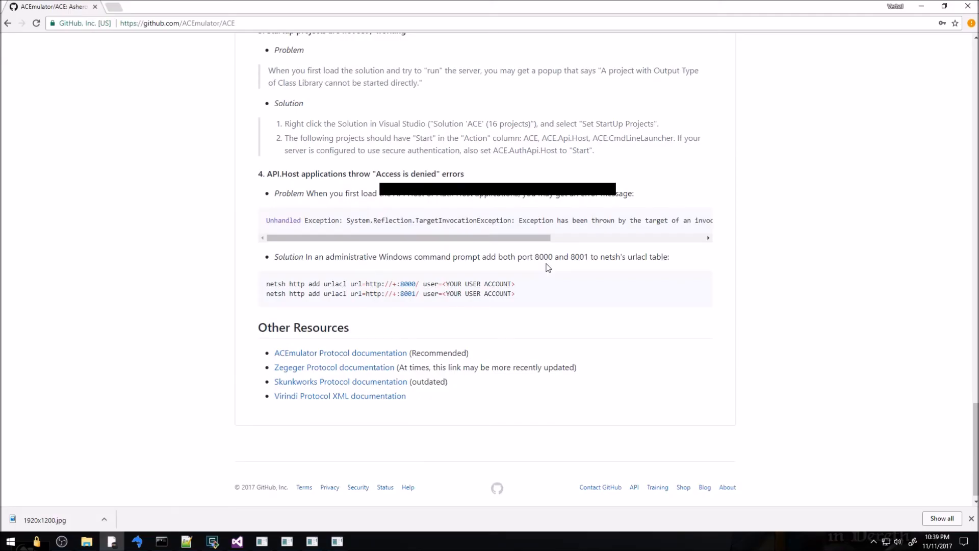
scroll(542, 269, "up", 10)
scroll(542, 269, "up", 12)
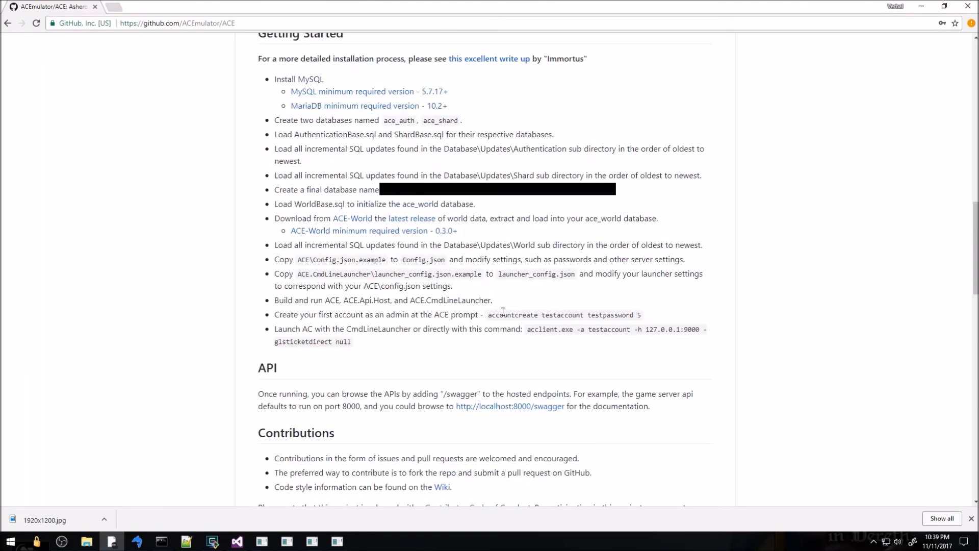
left_click_drag(489, 314, 540, 316)
key("alt+Tab")
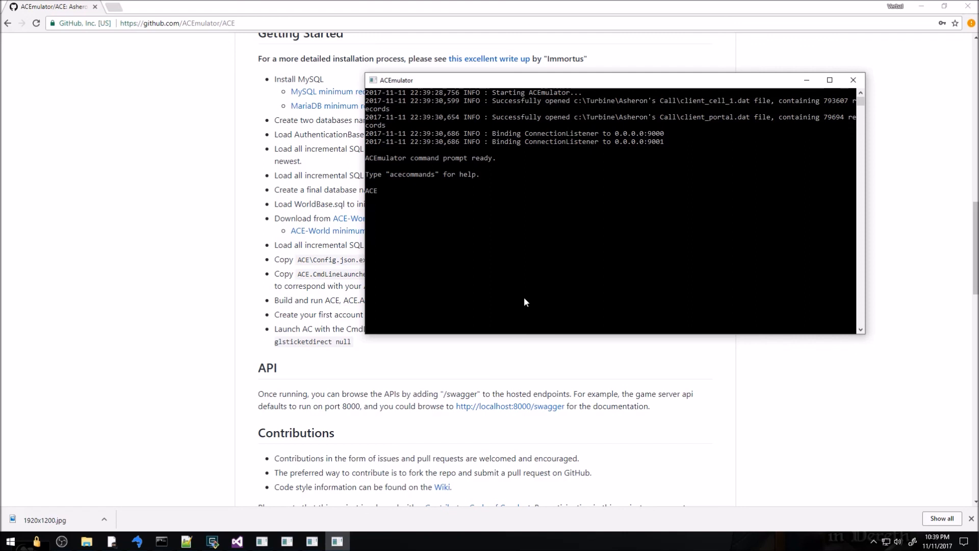
key("Return")
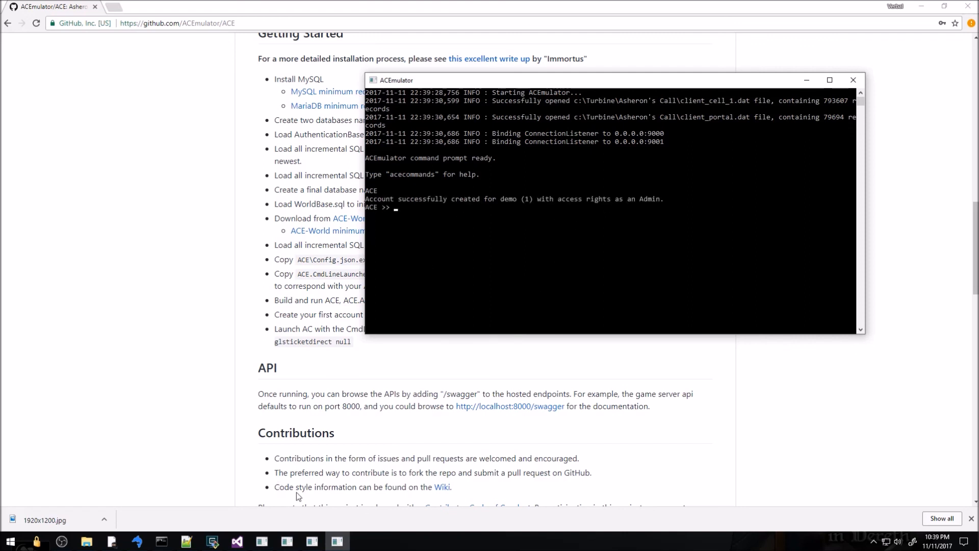
Choose launcher option 2, log in with the new account's username and password, then exit Asheron's Call
left_click(311, 542)
left_click(291, 546)
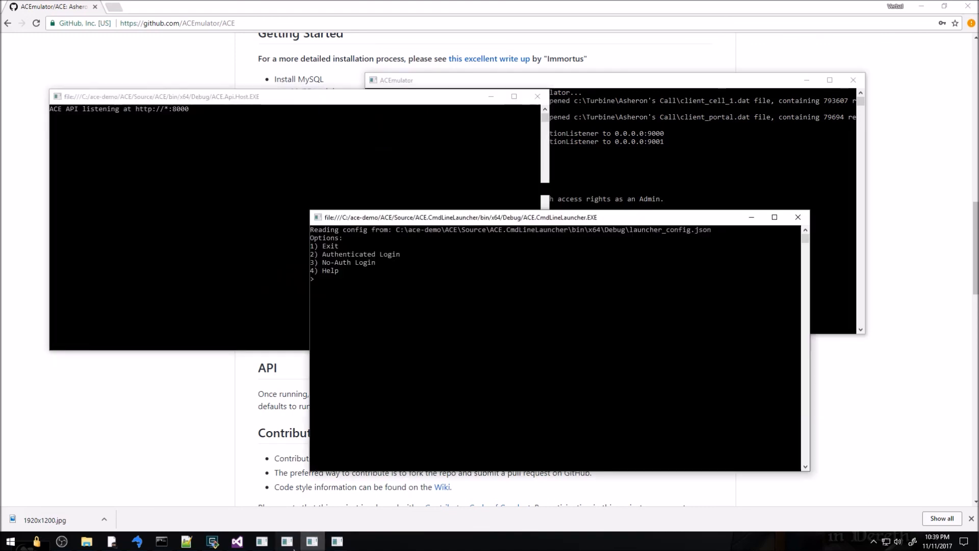
left_click(488, 384)
type("2")
key("Return")
type("demo")
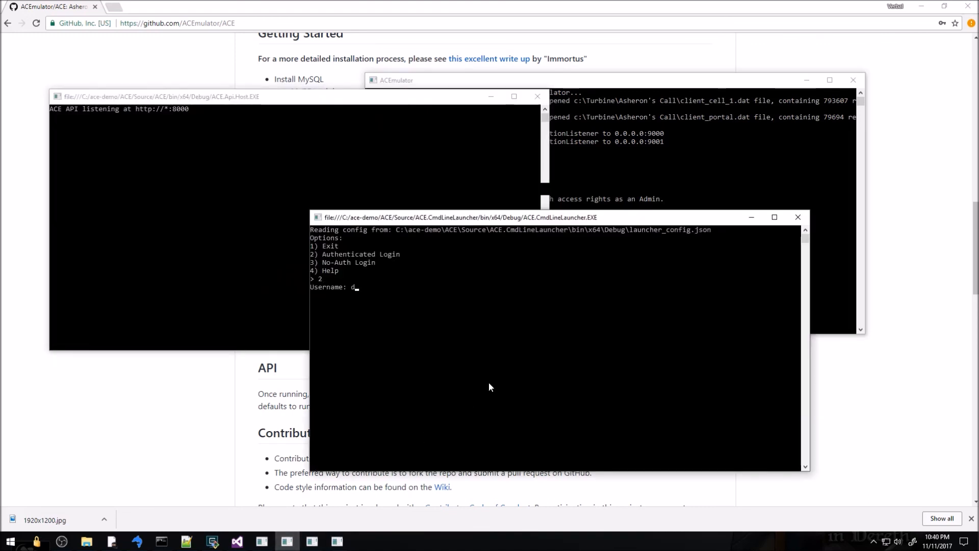
key("Return")
type("password")
key("Return")
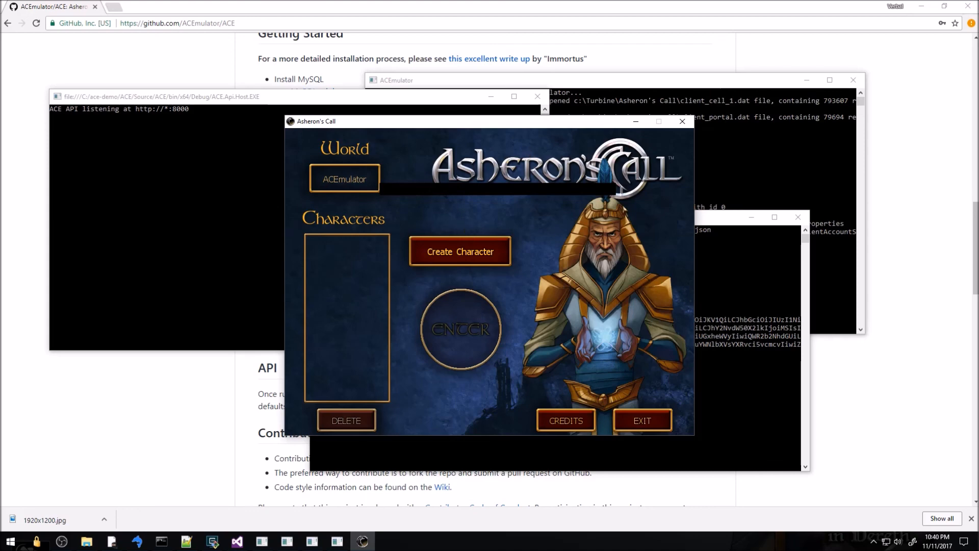
left_click(655, 422)
left_click(449, 298)
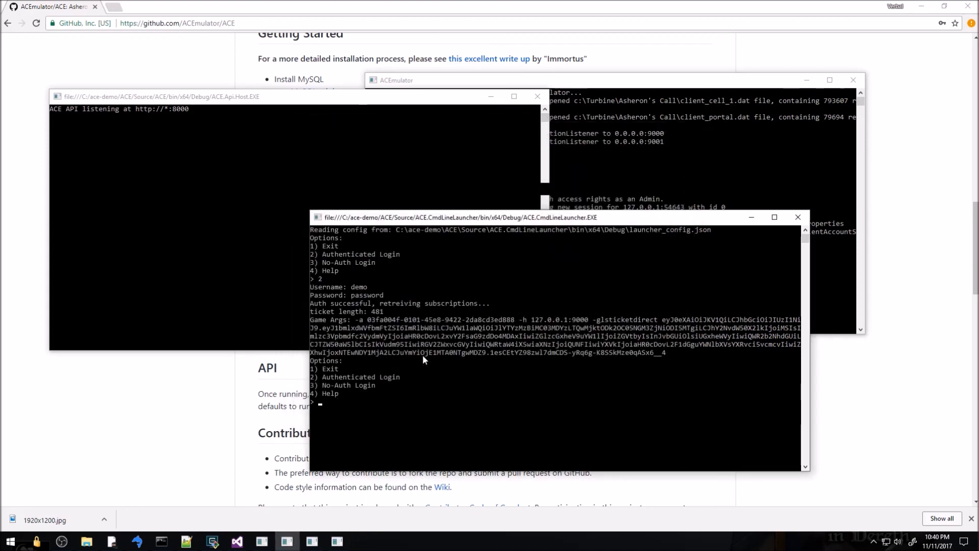
Bring Chrome forward and scroll through the ACE README to its Other Resources links
left_click(190, 386)
scroll(190, 386, "up", 3)
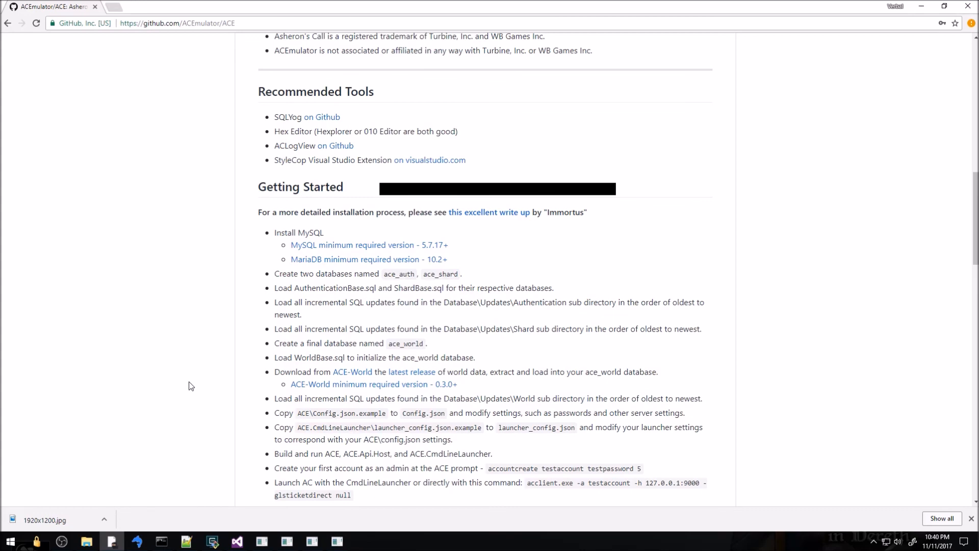
scroll(190, 386, "up", 3)
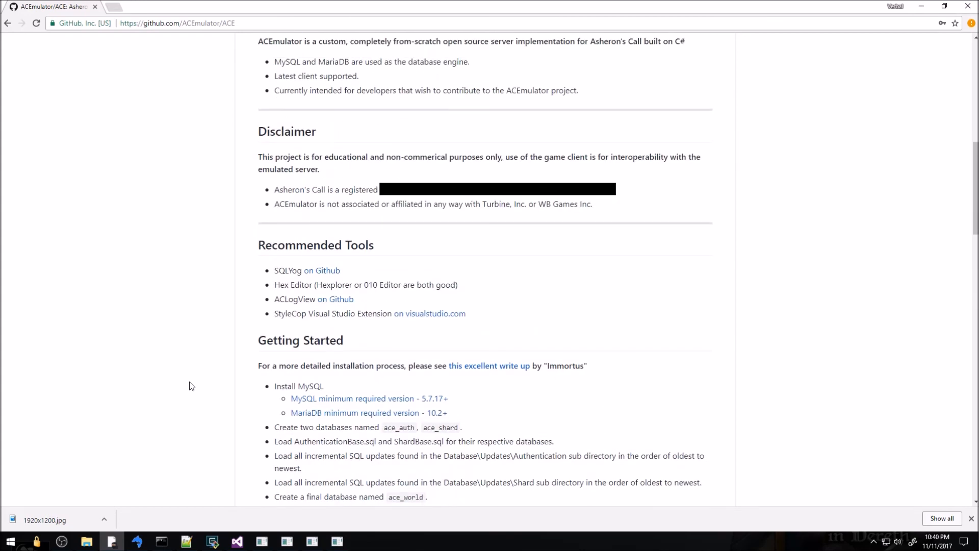
scroll(189, 386, "up", 10)
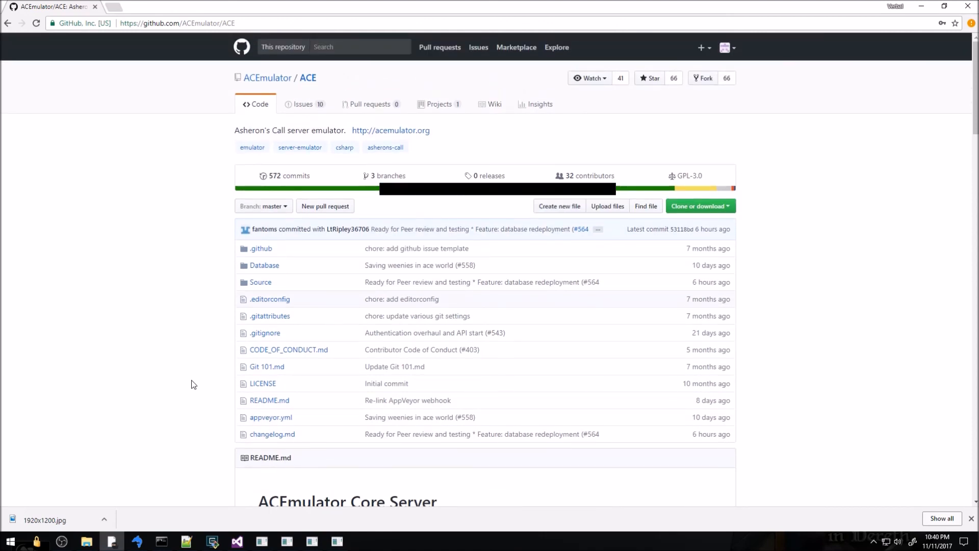
scroll(193, 385, "down", 15)
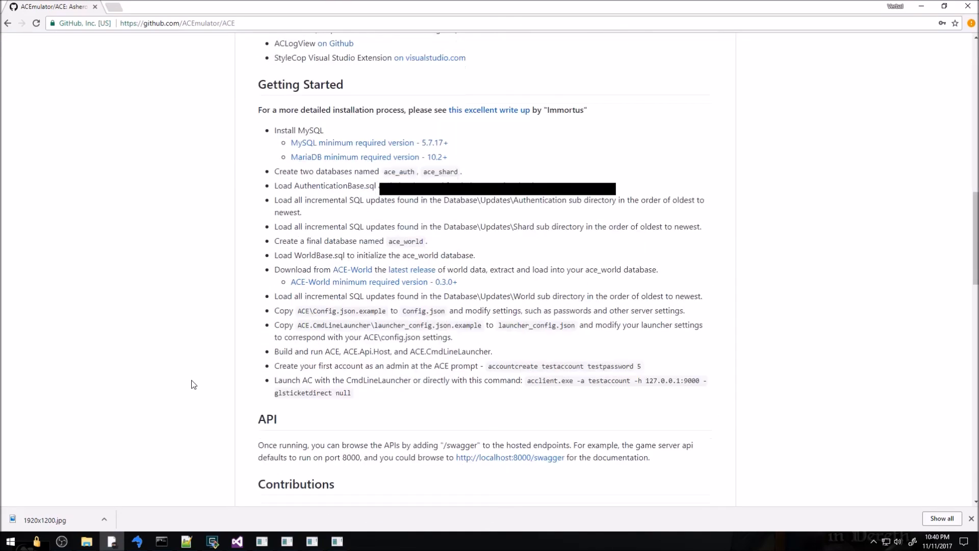
scroll(193, 384, "down", 3)
scroll(192, 385, "down", 8)
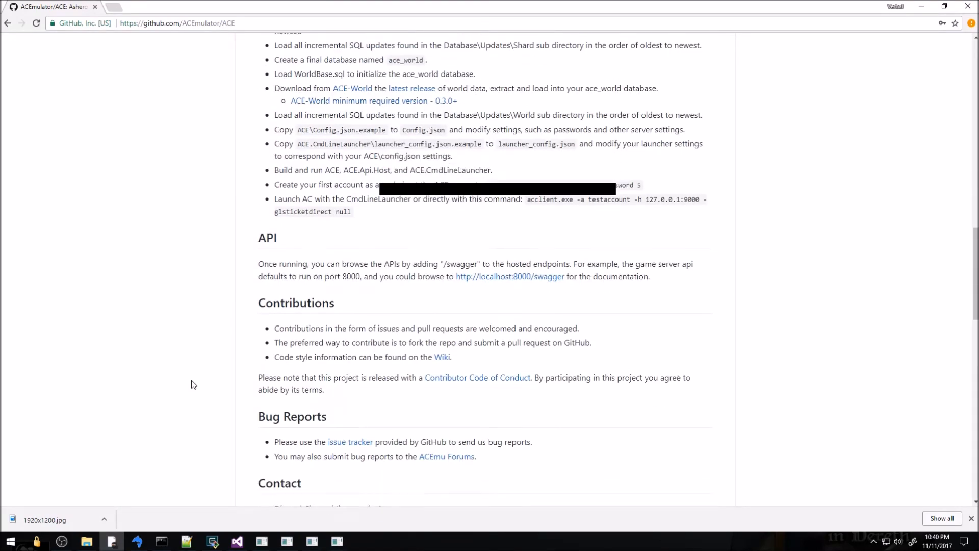
scroll(194, 384, "down", 6)
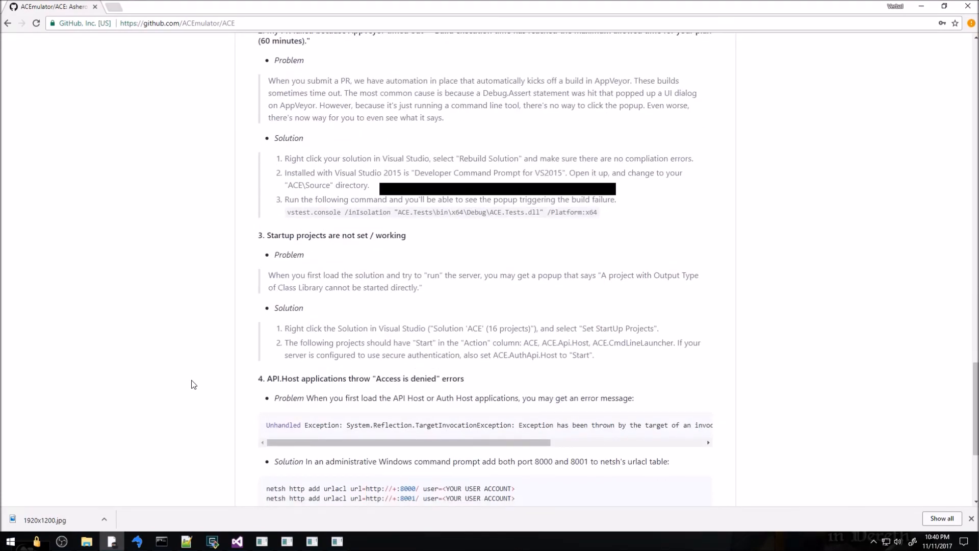
scroll(194, 384, "down", 4)
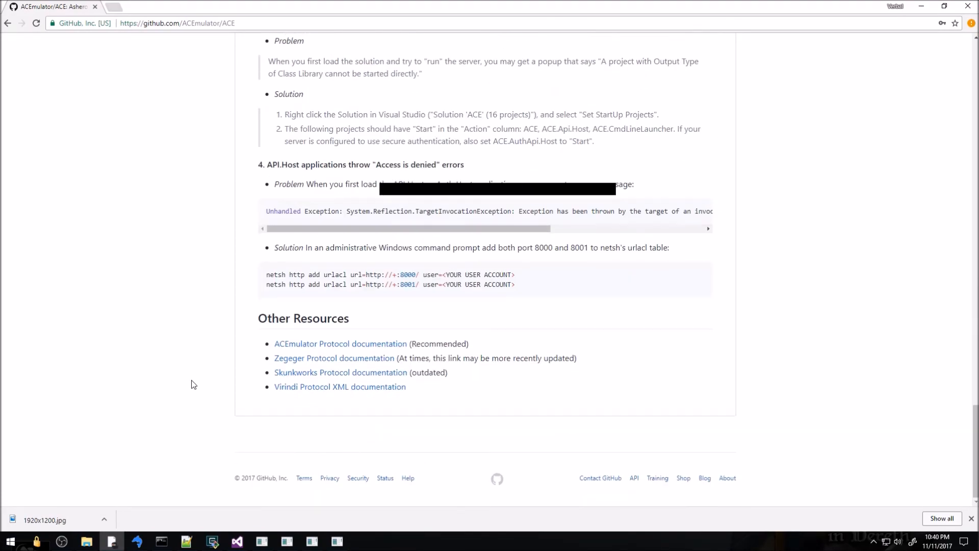
scroll(193, 384, "up", 20)
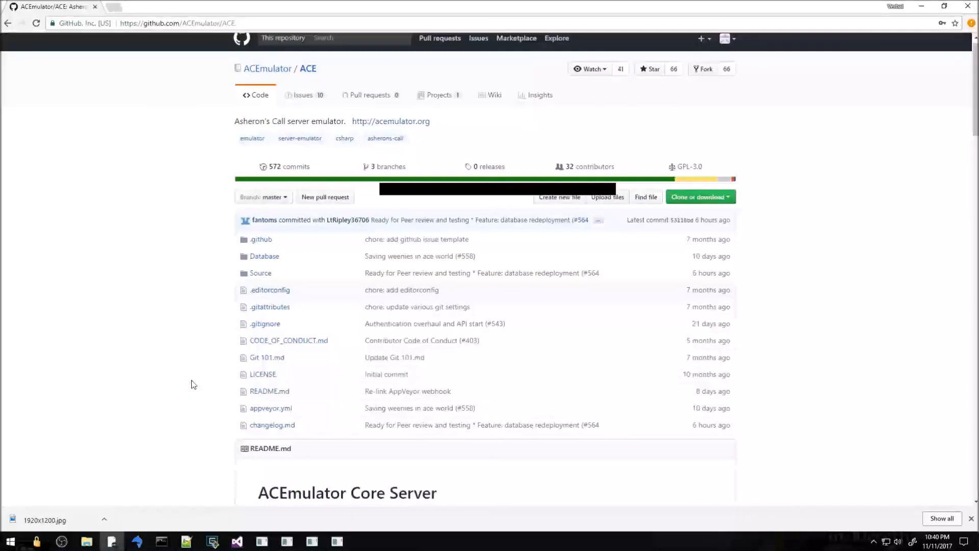